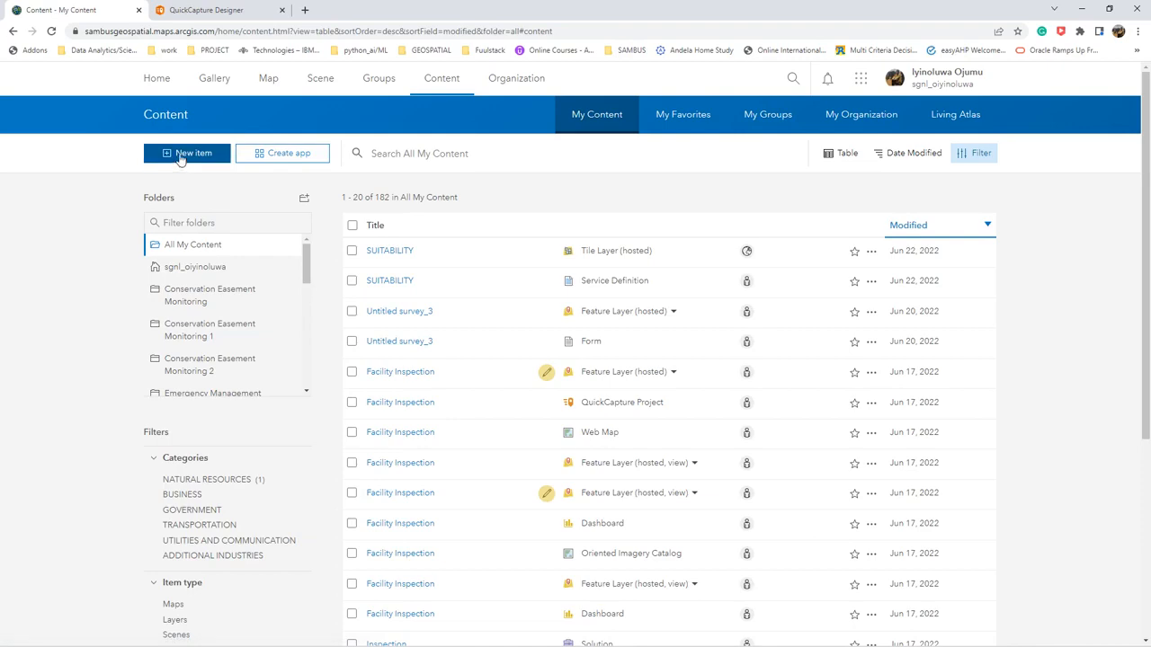
- Start a new feature layer item using the option to define your own layer
left_click(180, 154)
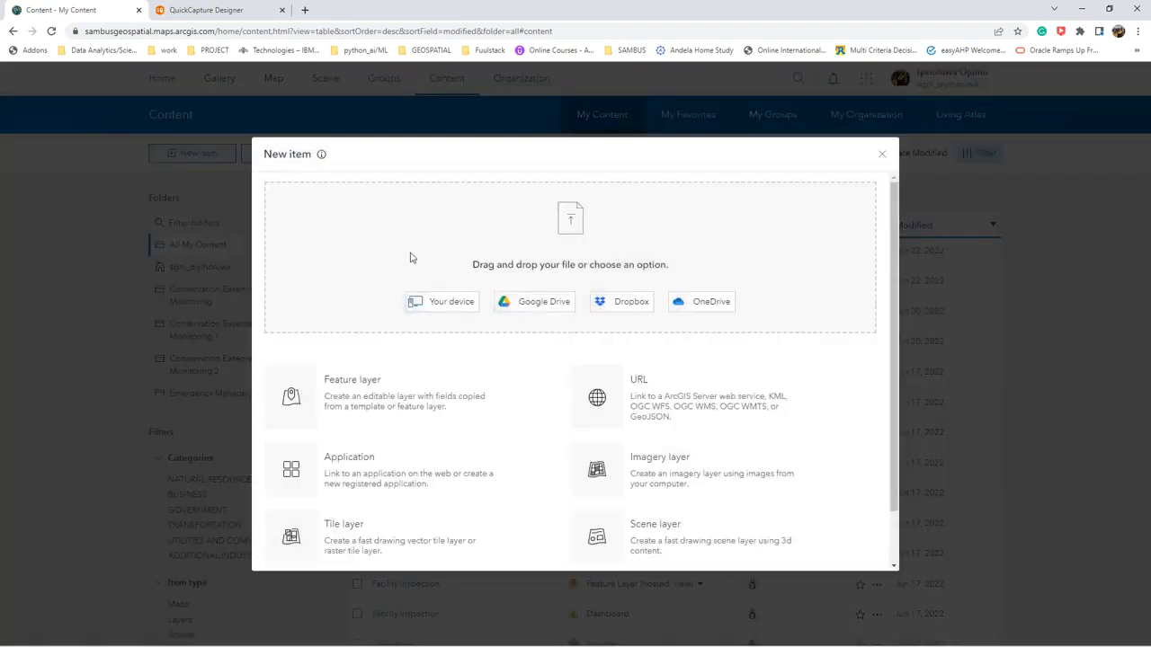
left_click(367, 386)
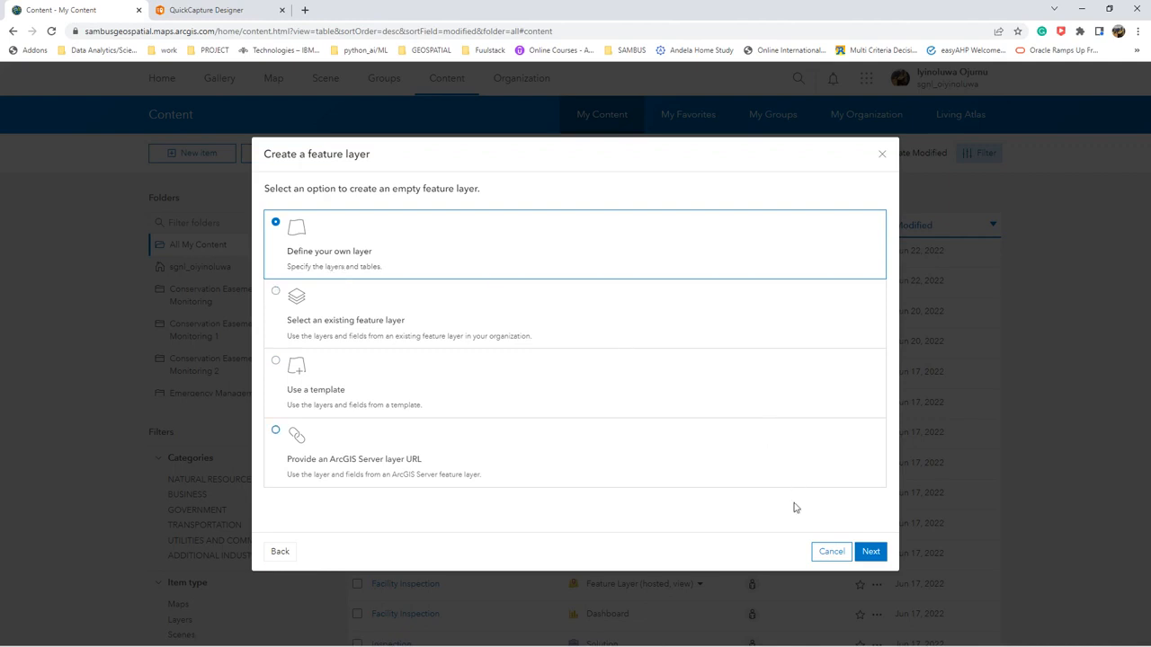
left_click(870, 552)
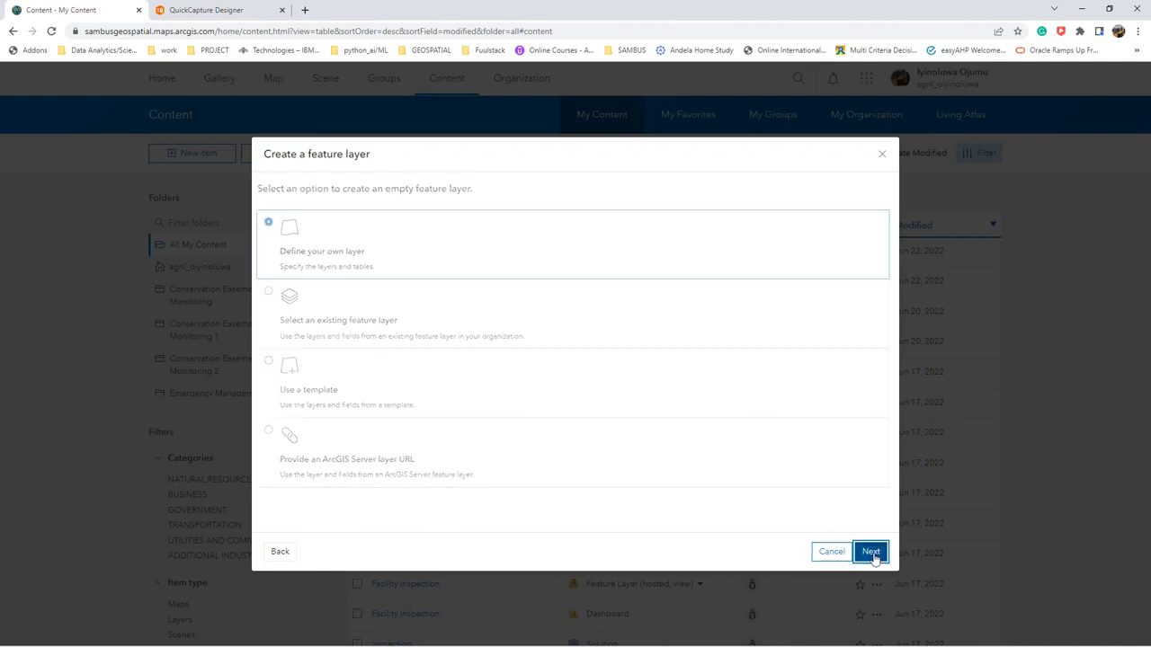
- Name the point layer Orchard_Collection
left_click(369, 241)
key("BackSpace")
key("BackSpace")
key("BackSpace")
key("BackSpace")
key("BackSpace")
key("BackSpace")
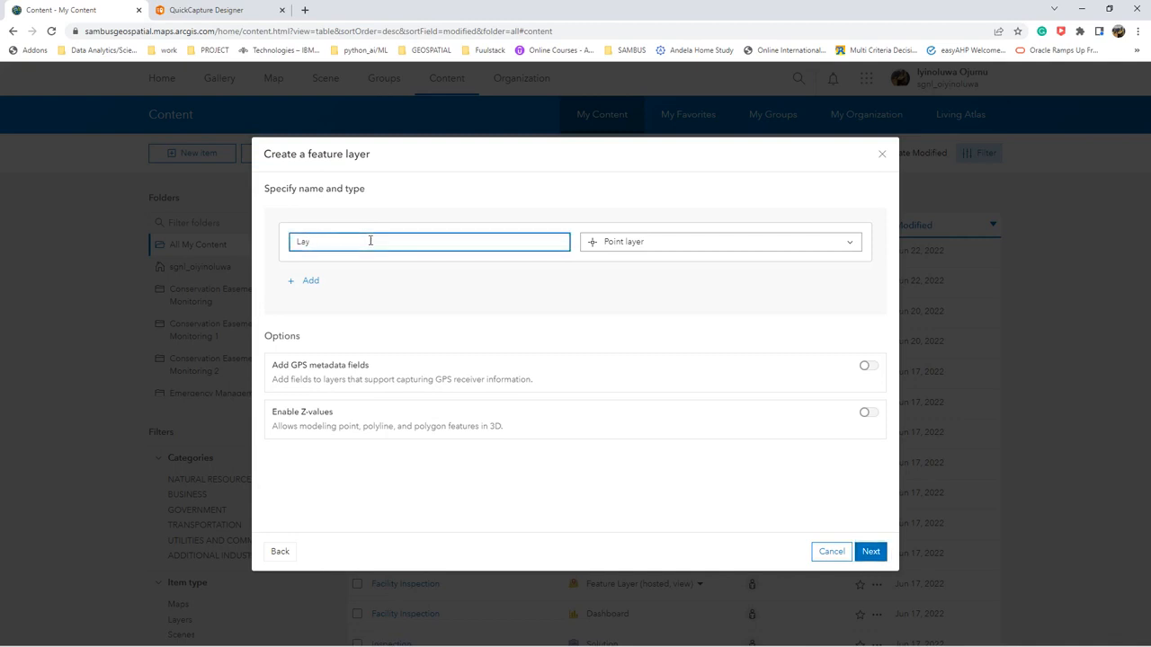
type("Orchard_Collection")
left_click(301, 282)
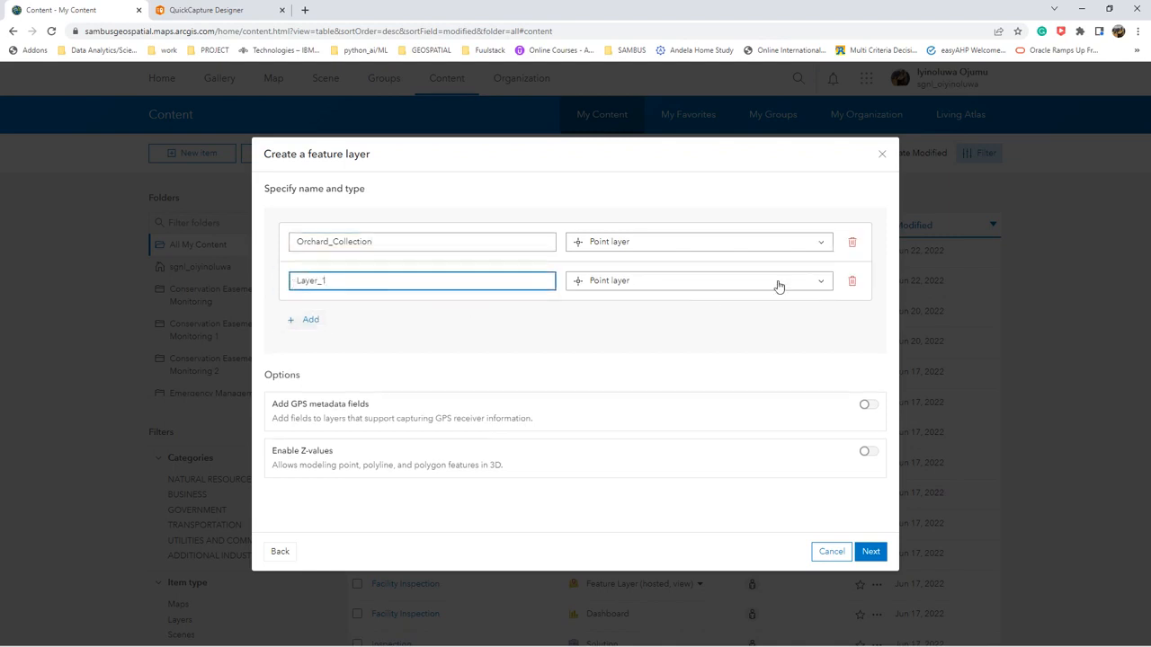
left_click(821, 288)
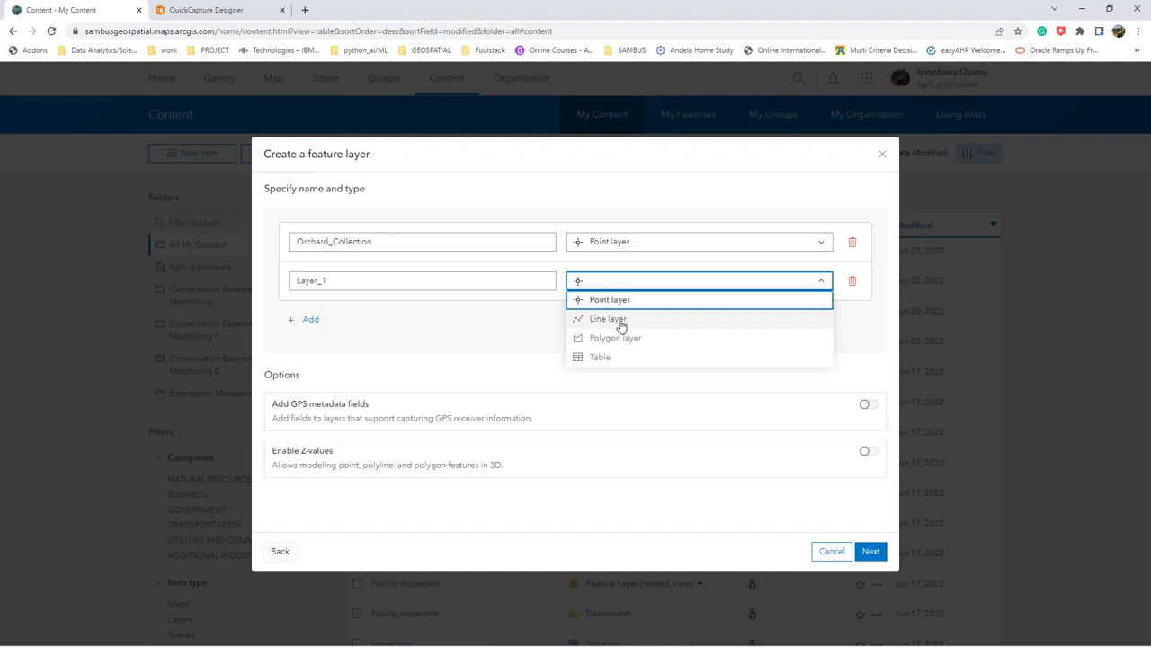
left_click(853, 283)
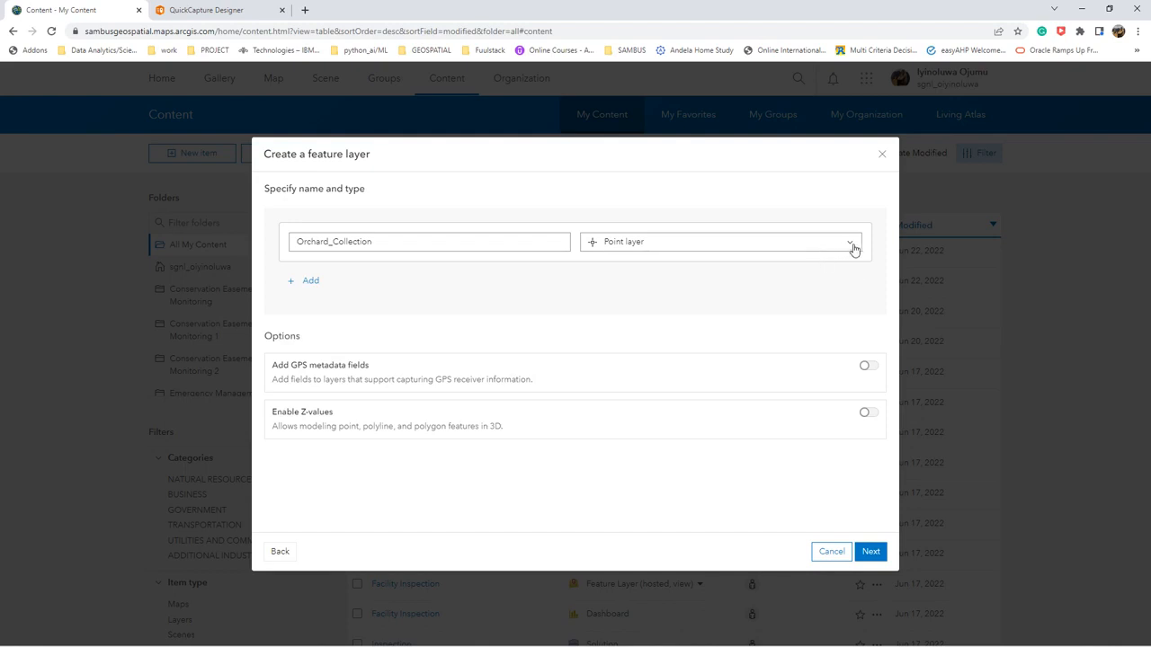
- Proceed to the new item's details and add the tags orchard, demo and fruits
left_click(870, 550)
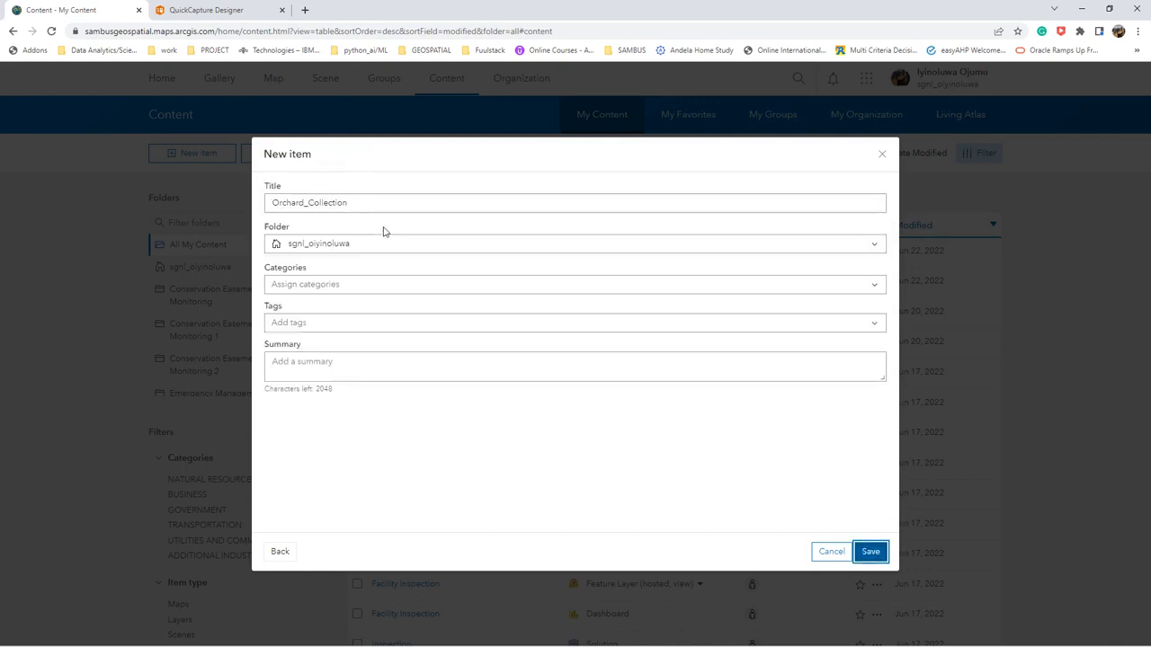
left_click(330, 322)
type("o")
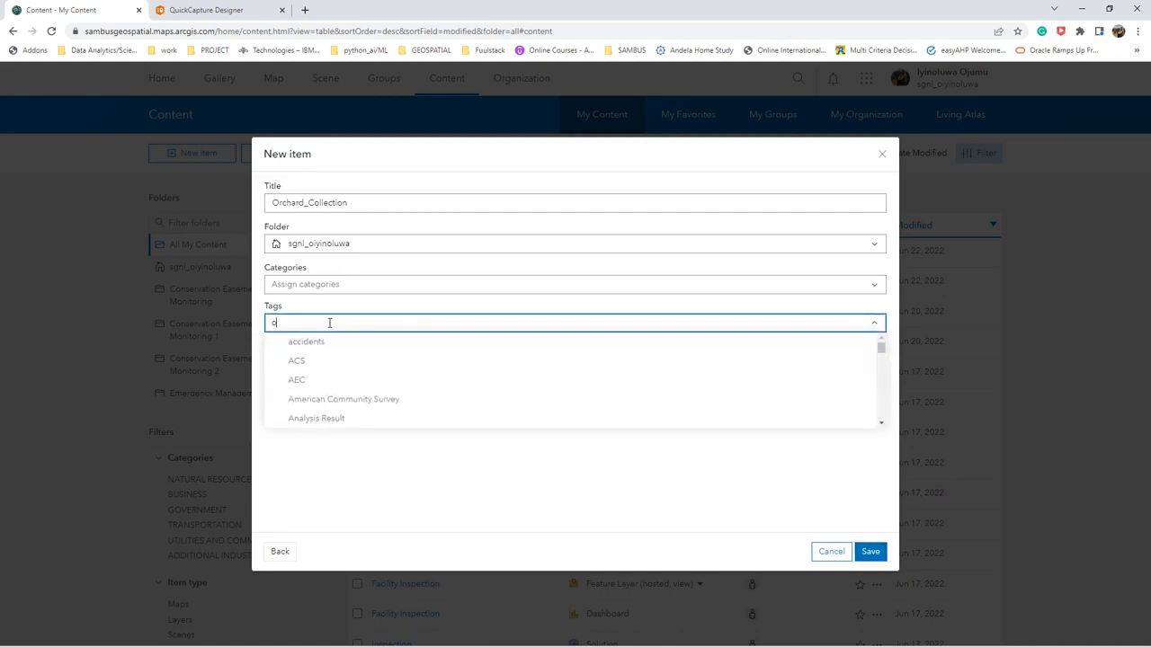
type("rchard")
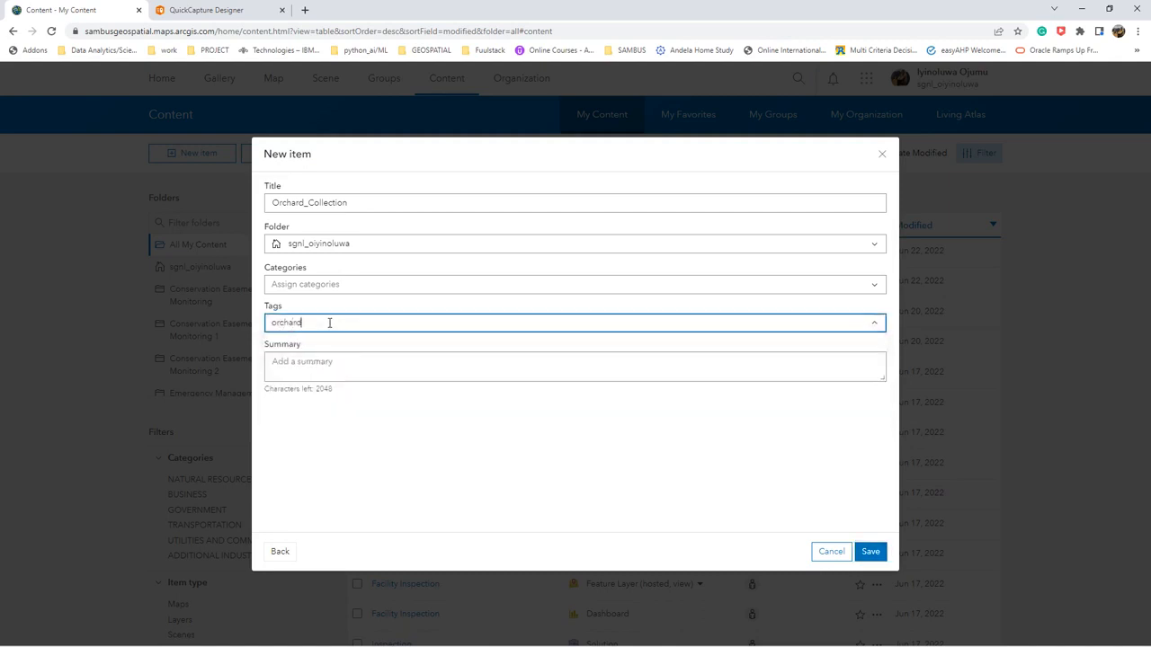
key("Return")
type("dem")
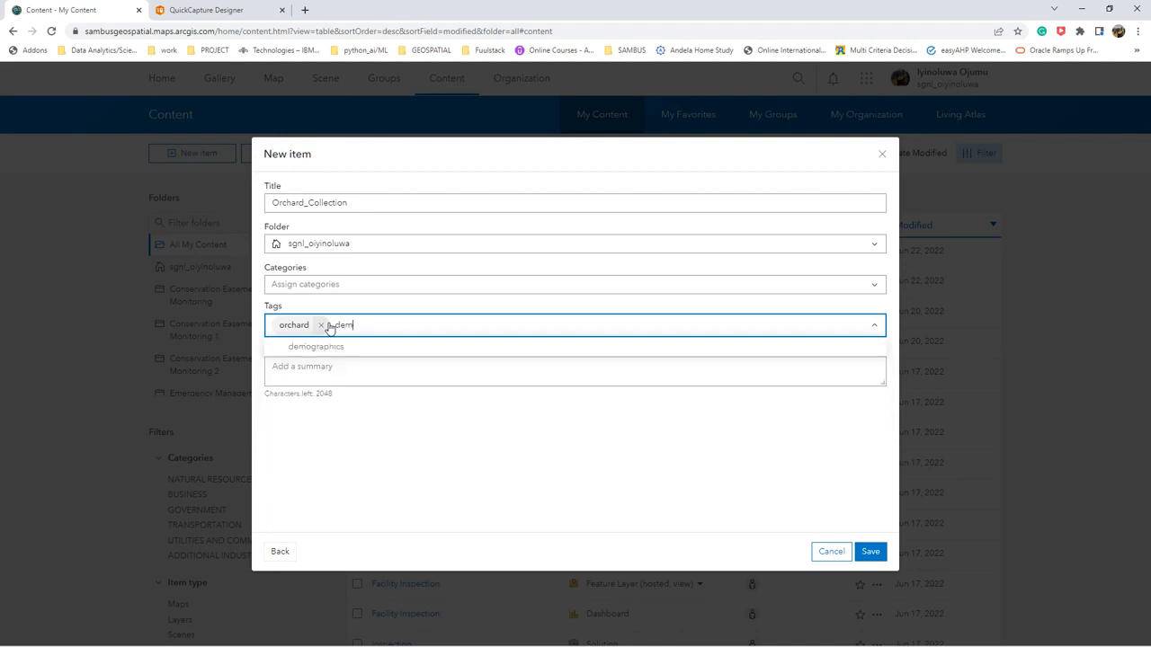
type("o")
key("Return")
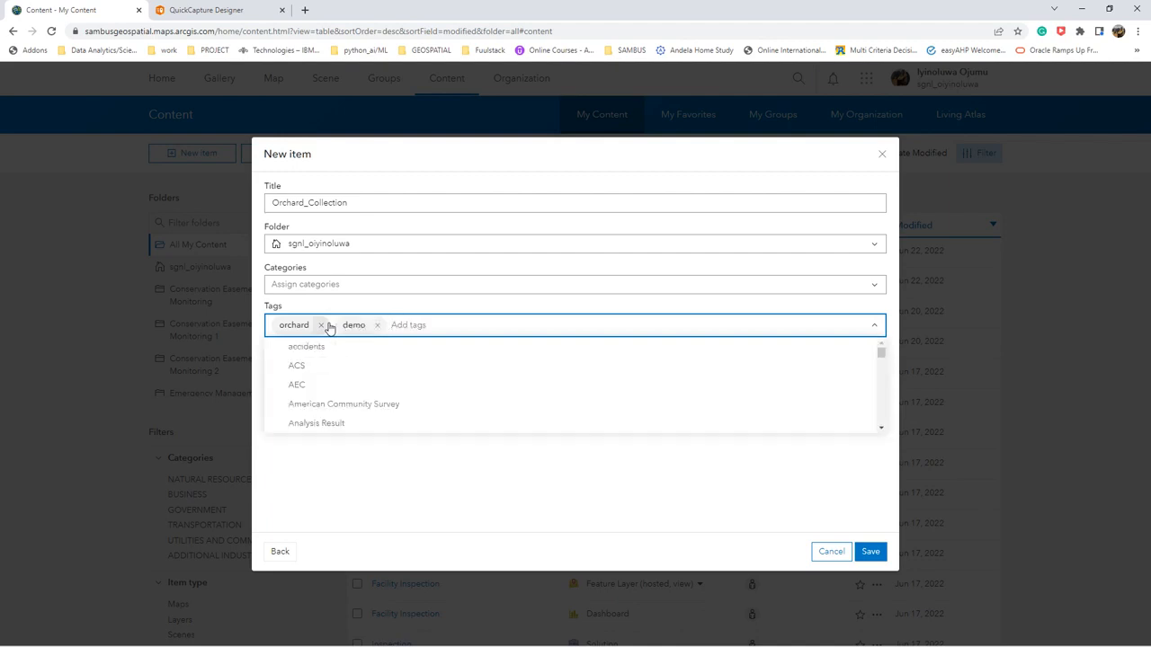
type("fruits")
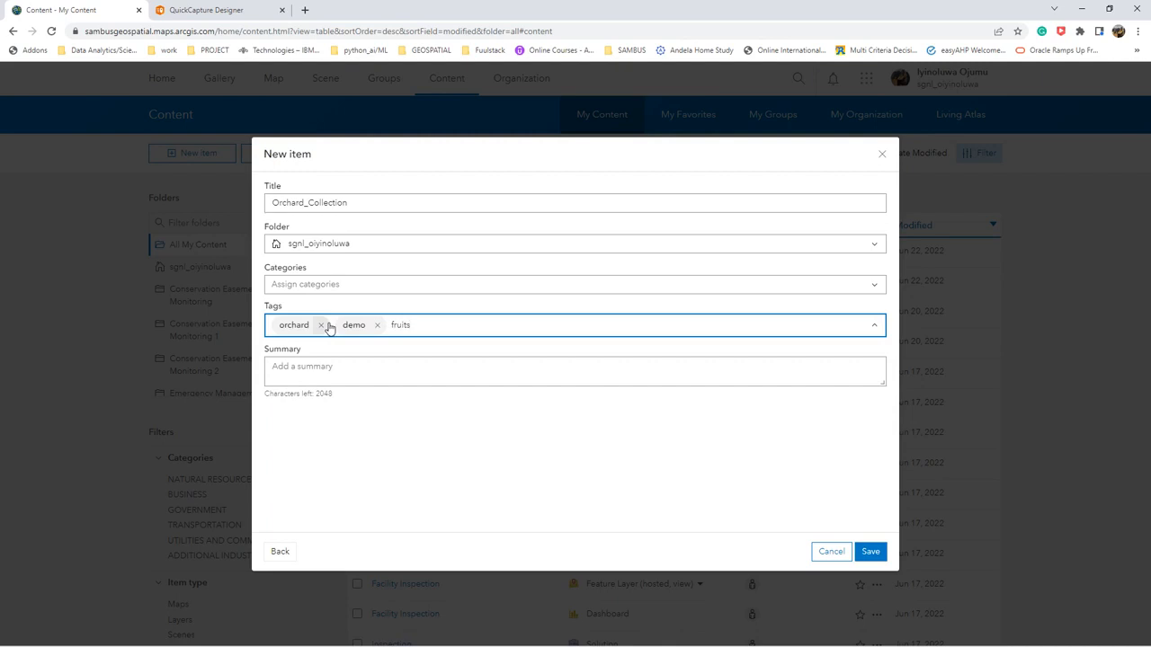
key("Return")
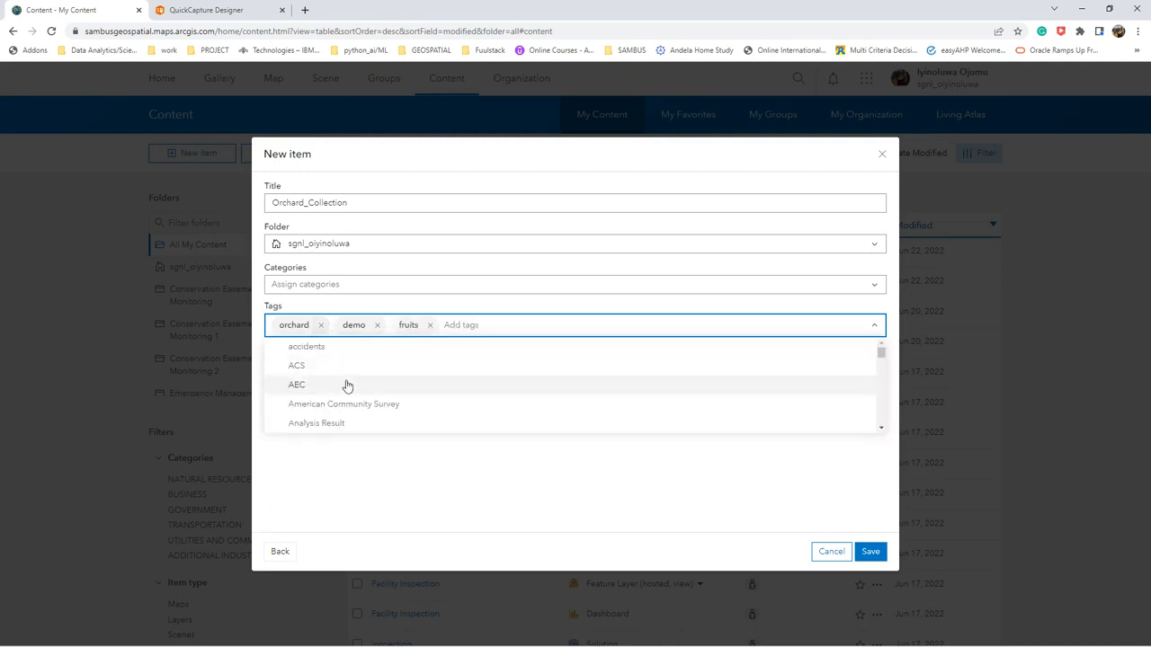
left_click(482, 496)
- Enter the summary "Orchard capturing" and save the new feature layer item
left_click(382, 377)
type("This ")
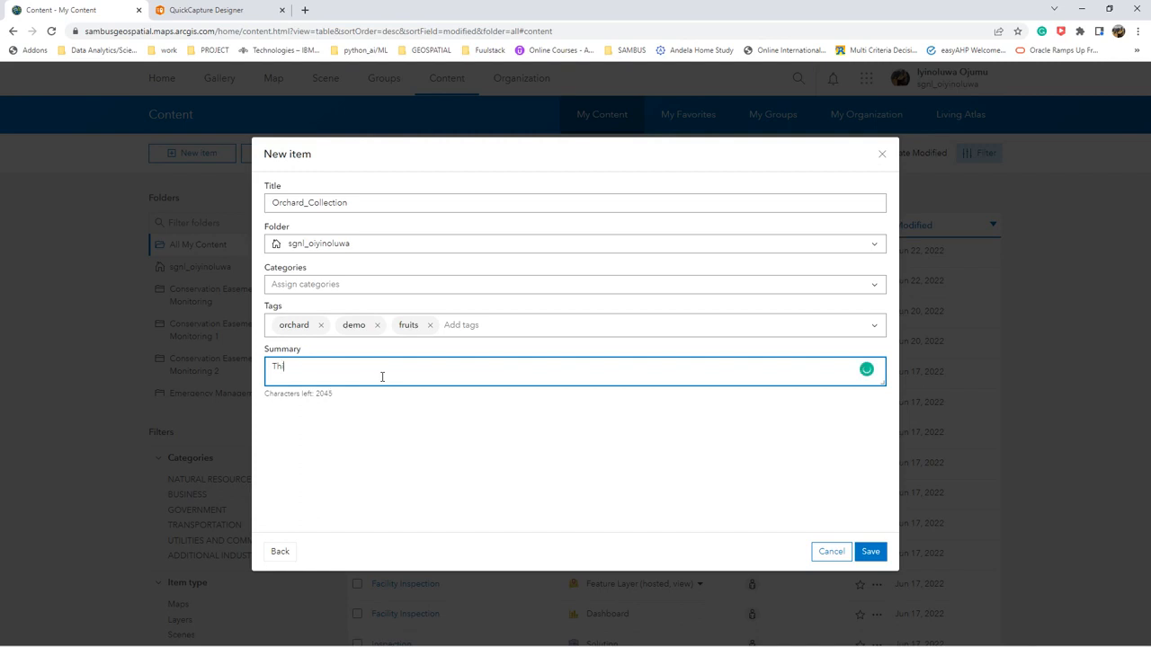
type("application is desig")
key("BackSpace")
key("BackSpace")
key("BackSpace")
key("BackSpace")
key("BackSpace")
key("BackSpace")
key("BackSpace")
key("BackSpace")
key("BackSpace")
key("BackSpace")
key("BackSpace")
key("BackSpace")
key("BackSpace")
key("BackSpace")
key("BackSpace")
key("BackSpace")
key("BackSpace")
key("BackSpace")
key("BackSpace")
key("BackSpace")
type("Orchard capturing")
left_click(870, 552)
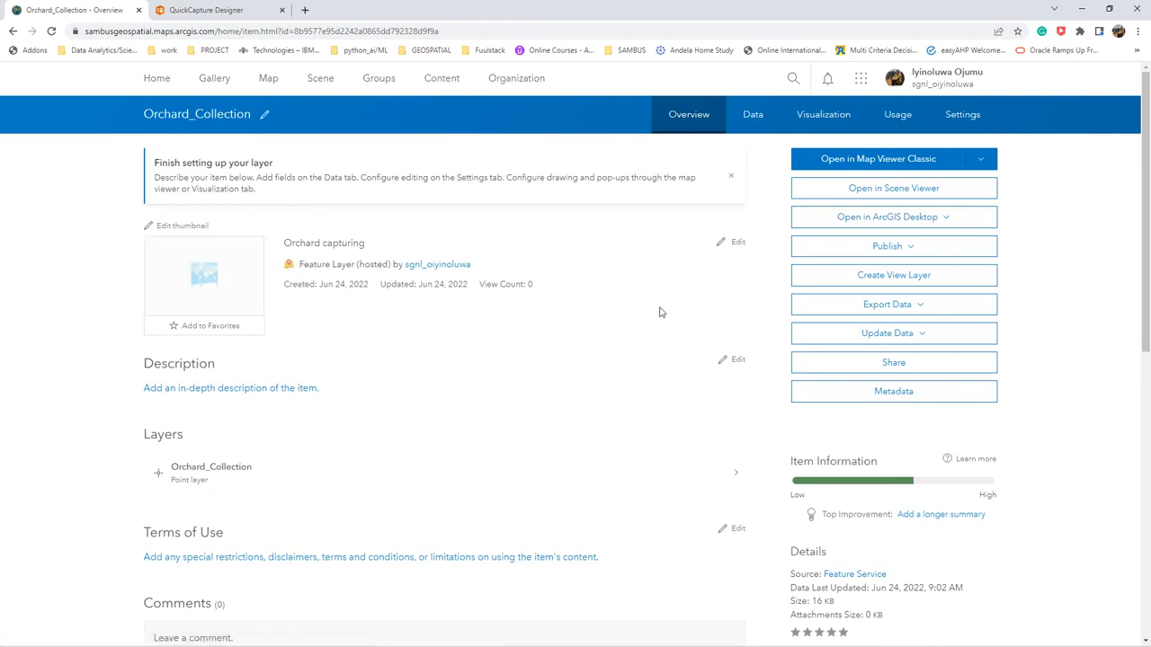
- Add an Integer field named Fruits_captured with the display name "Fruits captured" to the Orchard_Collection layer
left_click(755, 118)
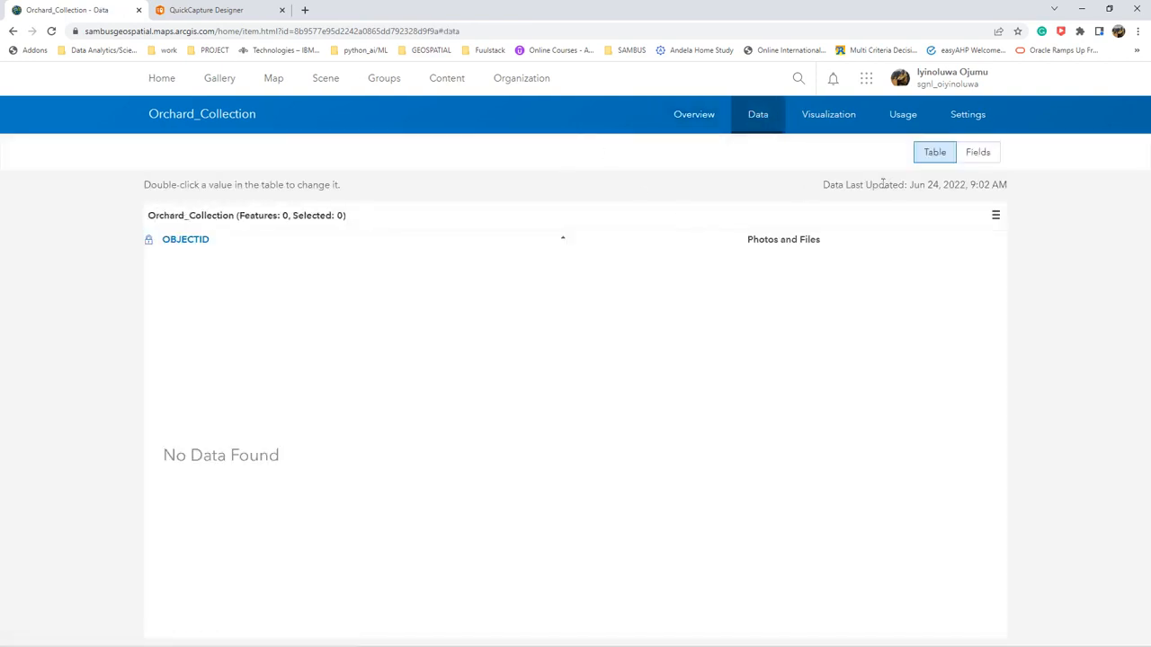
left_click(985, 162)
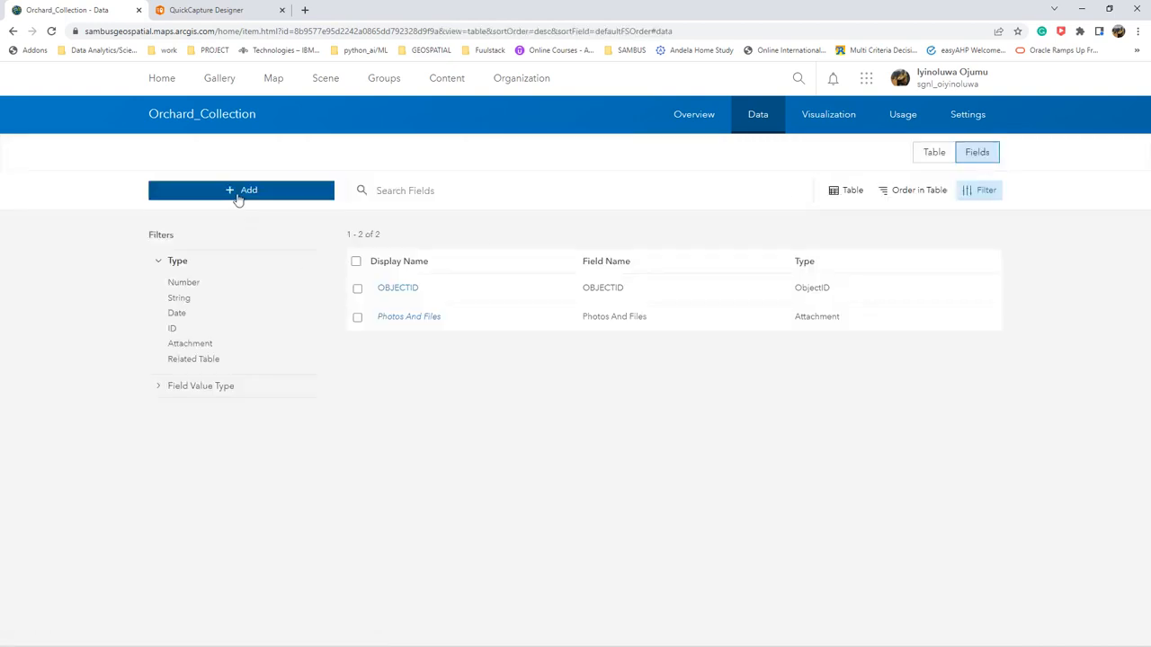
left_click(239, 191)
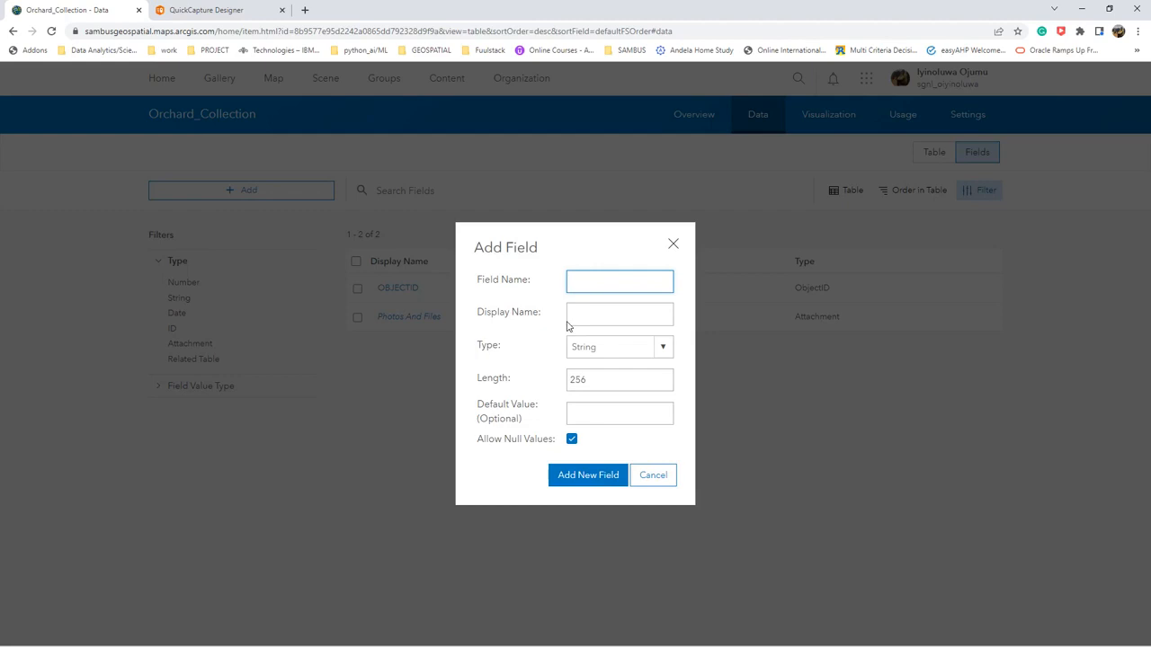
type("Fruits_captured")
left_click_drag(640, 284, 561, 294)
left_click(599, 314)
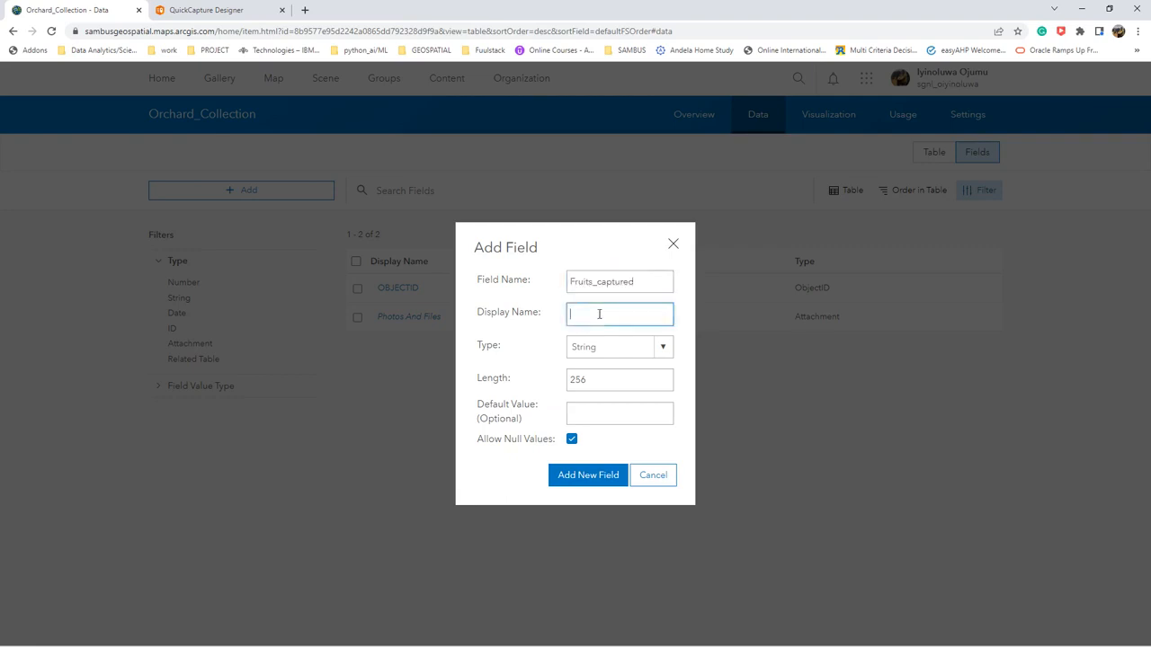
type("Fruits captured")
left_click(668, 354)
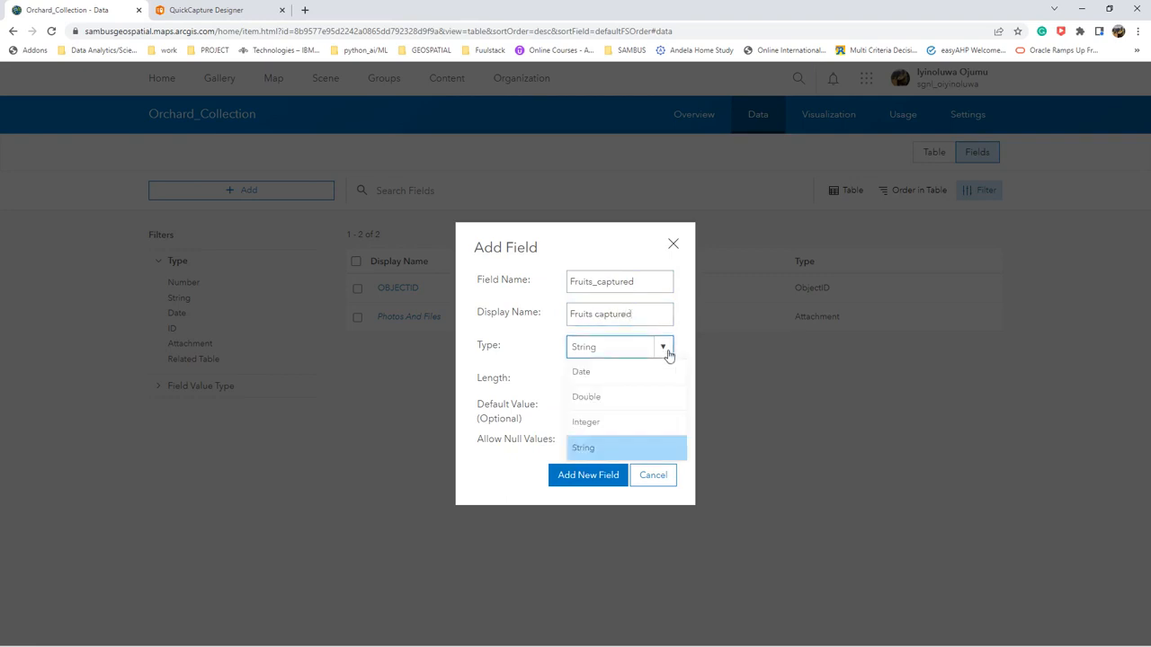
left_click(601, 422)
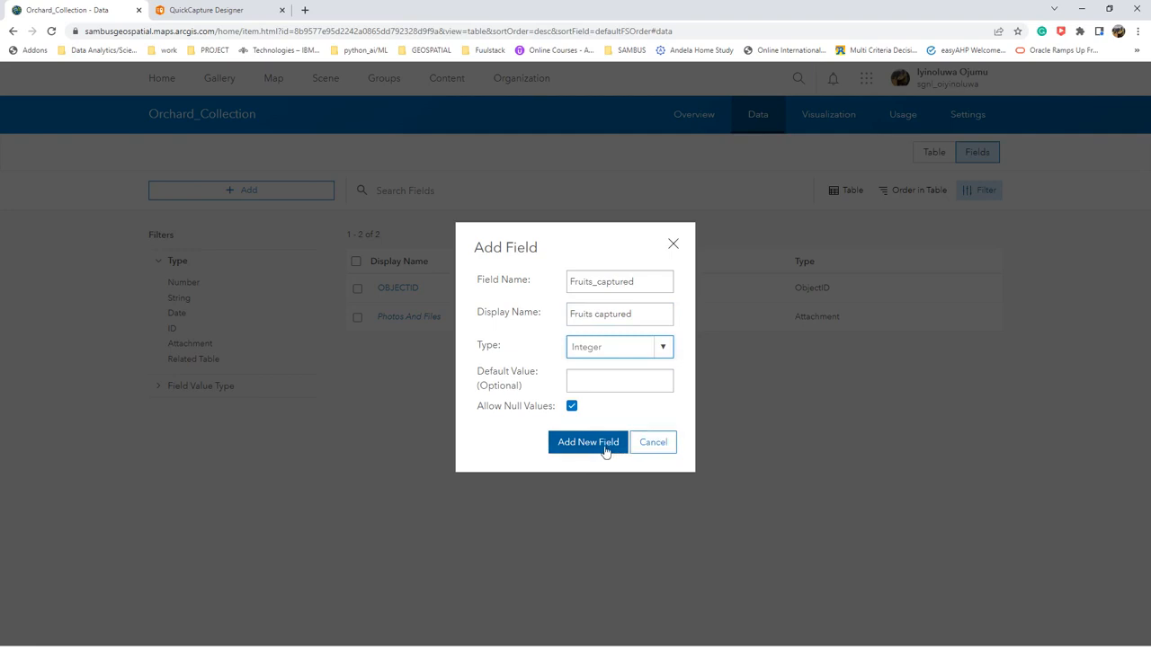
left_click(595, 445)
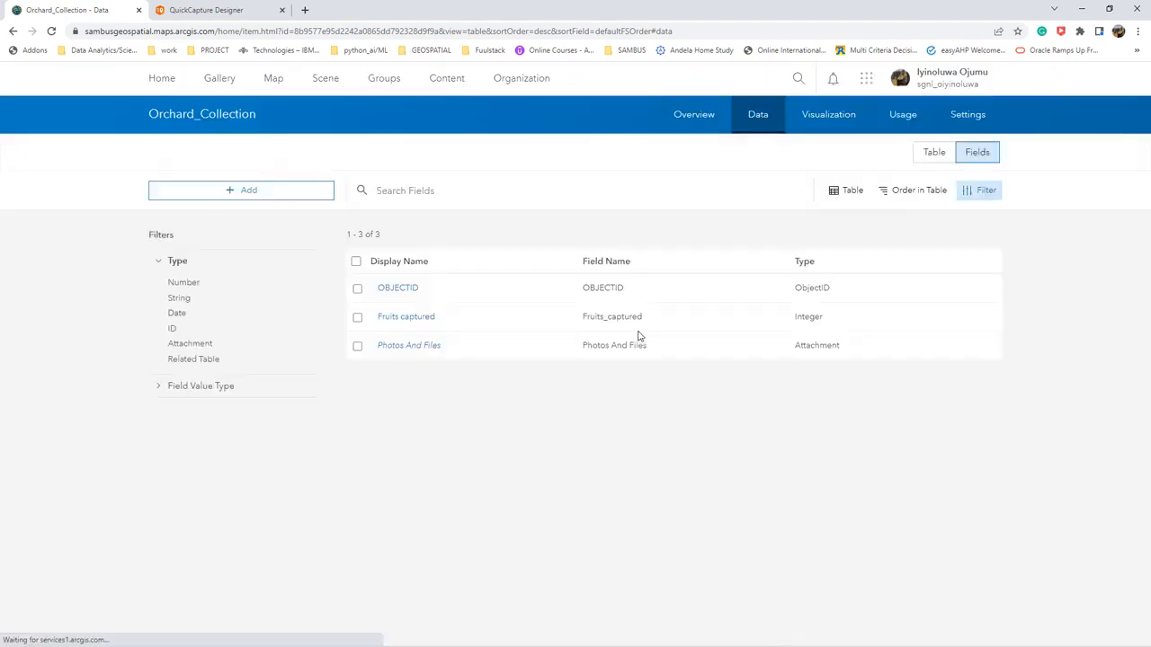
- Create a list of values for the Fruits captured field, with Mango as code 1
left_click(415, 323)
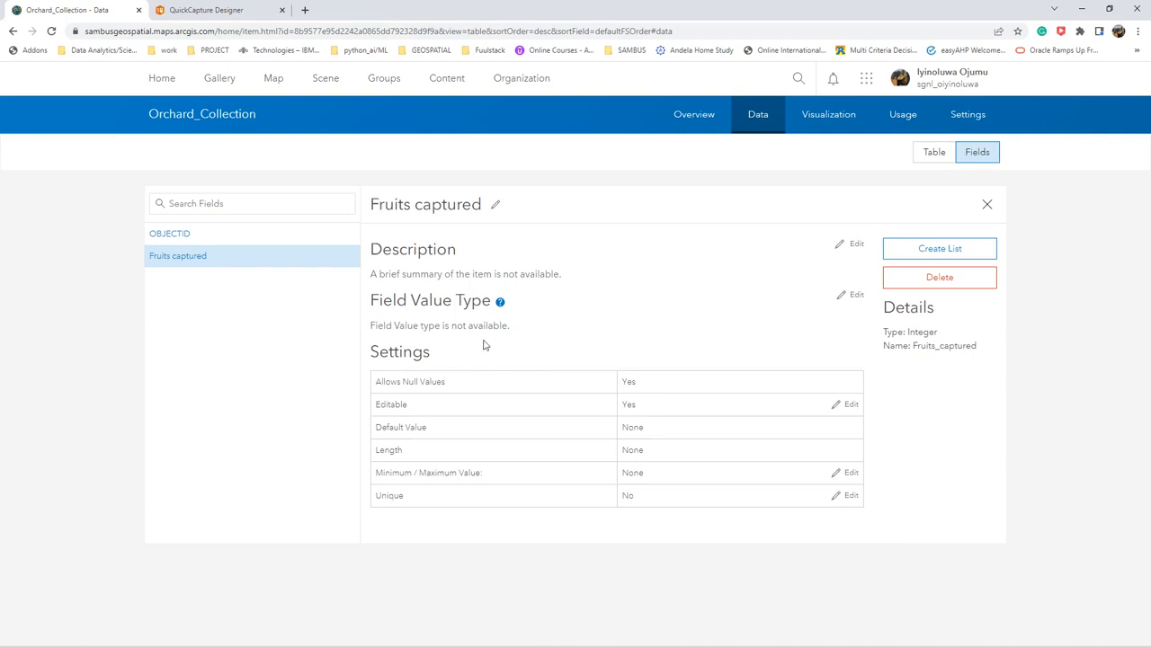
left_click(953, 250)
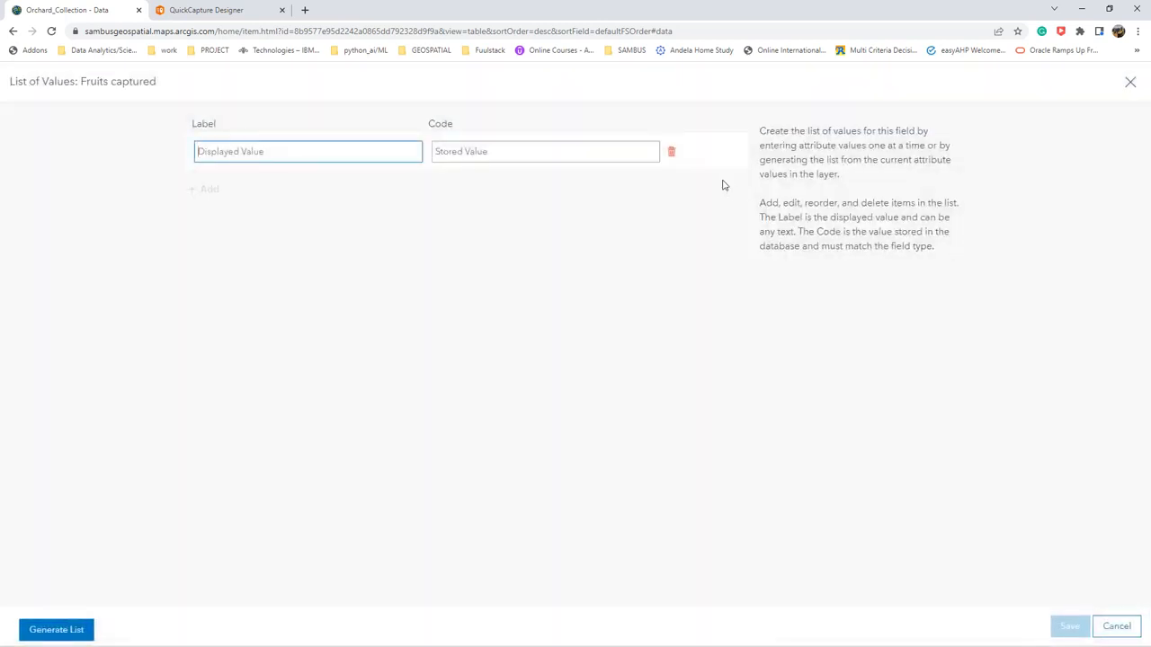
left_click(347, 161)
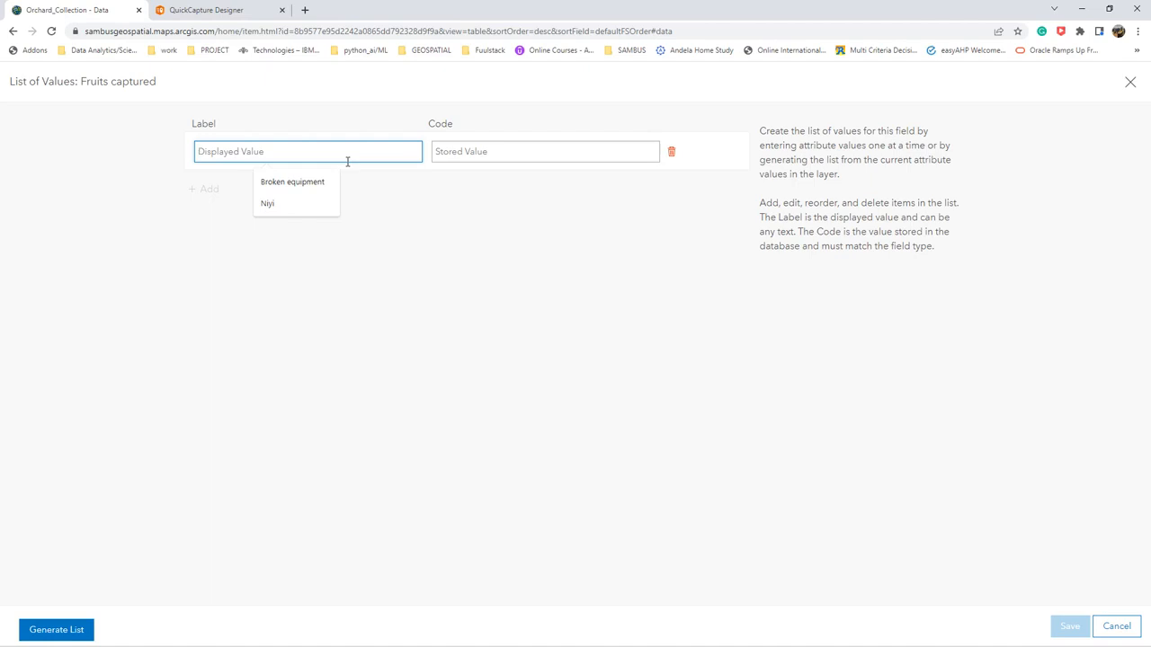
type("Mango")
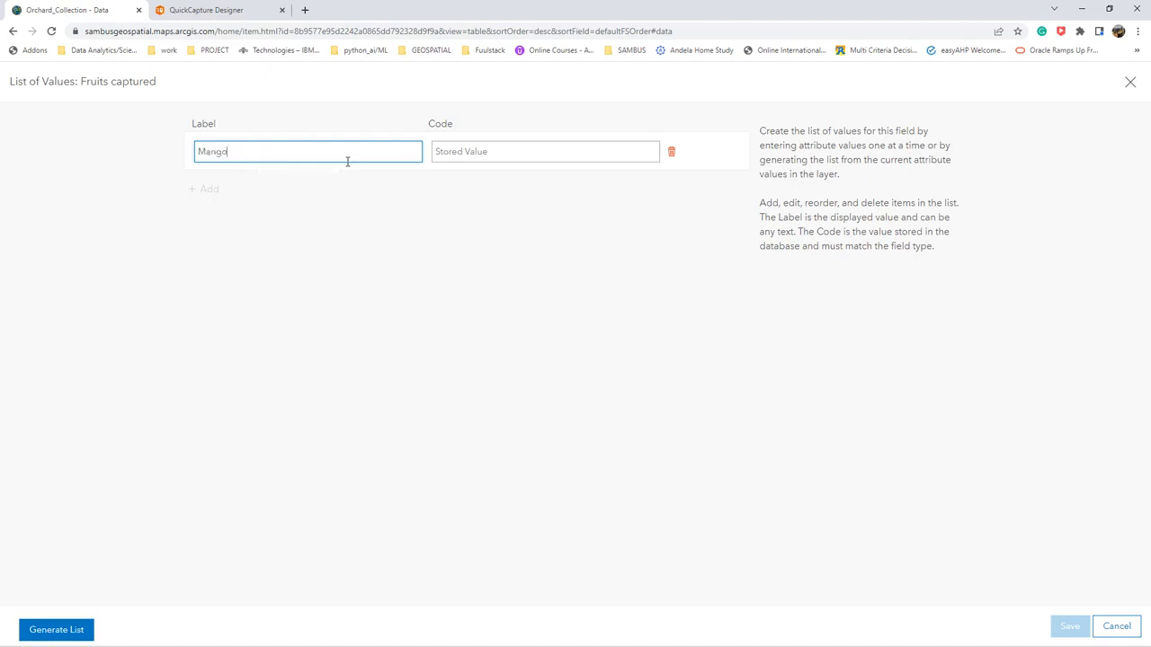
left_click(494, 153)
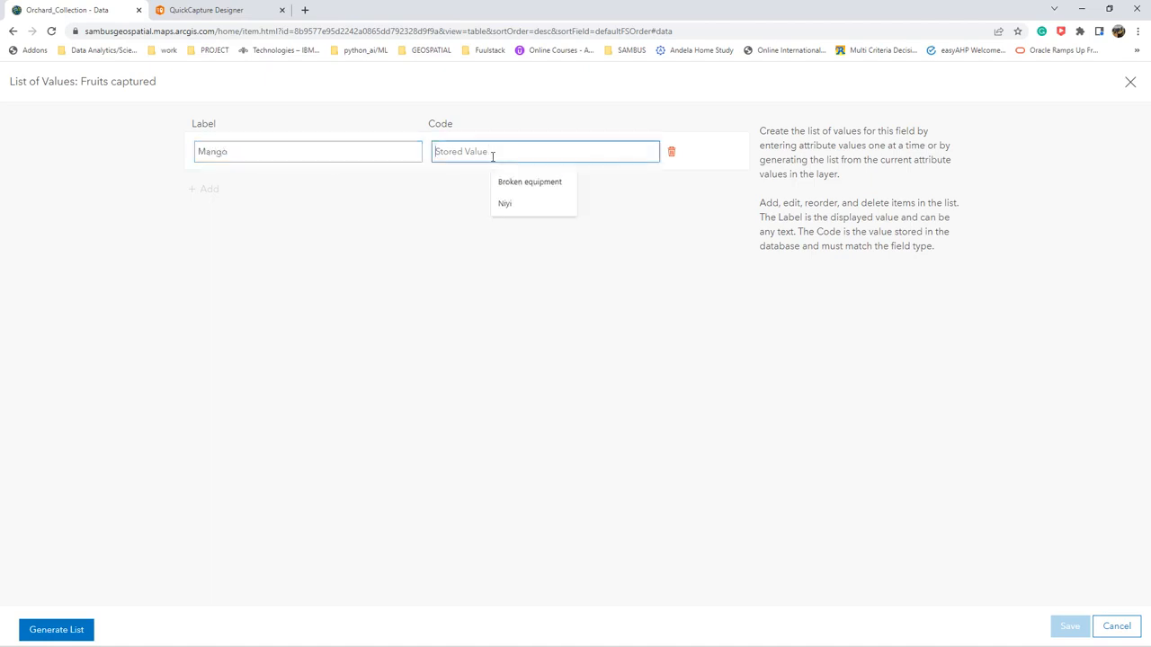
type("1")
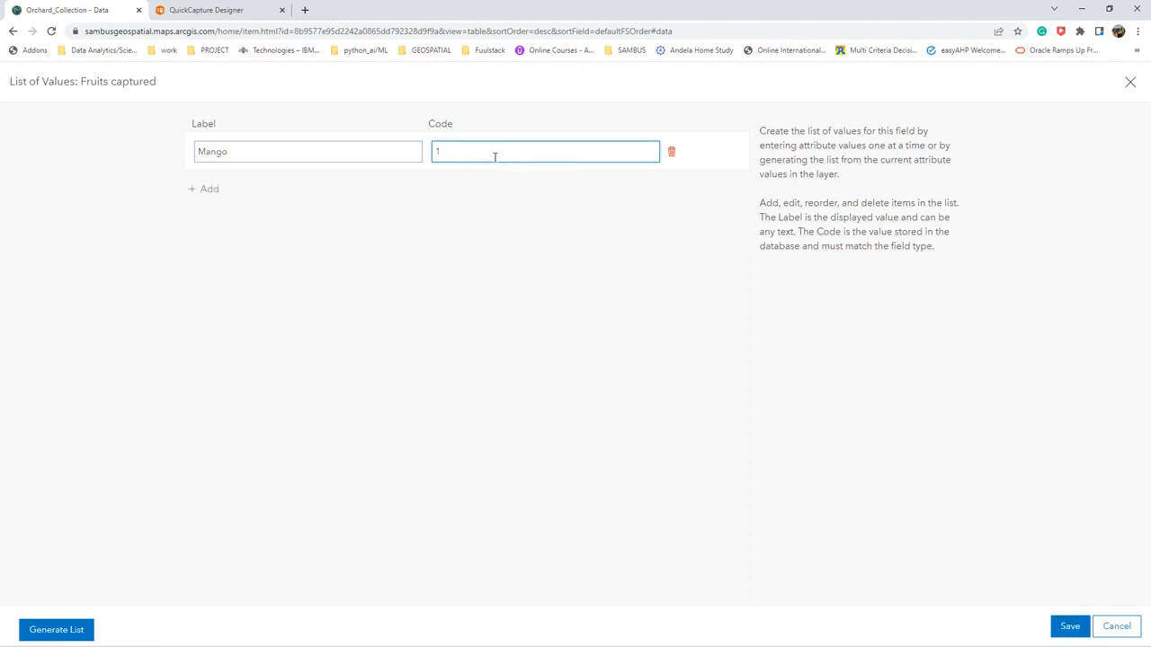
- Add Pawpaw with code 2 and Orange with code 3 to the field's list of values
left_click(209, 188)
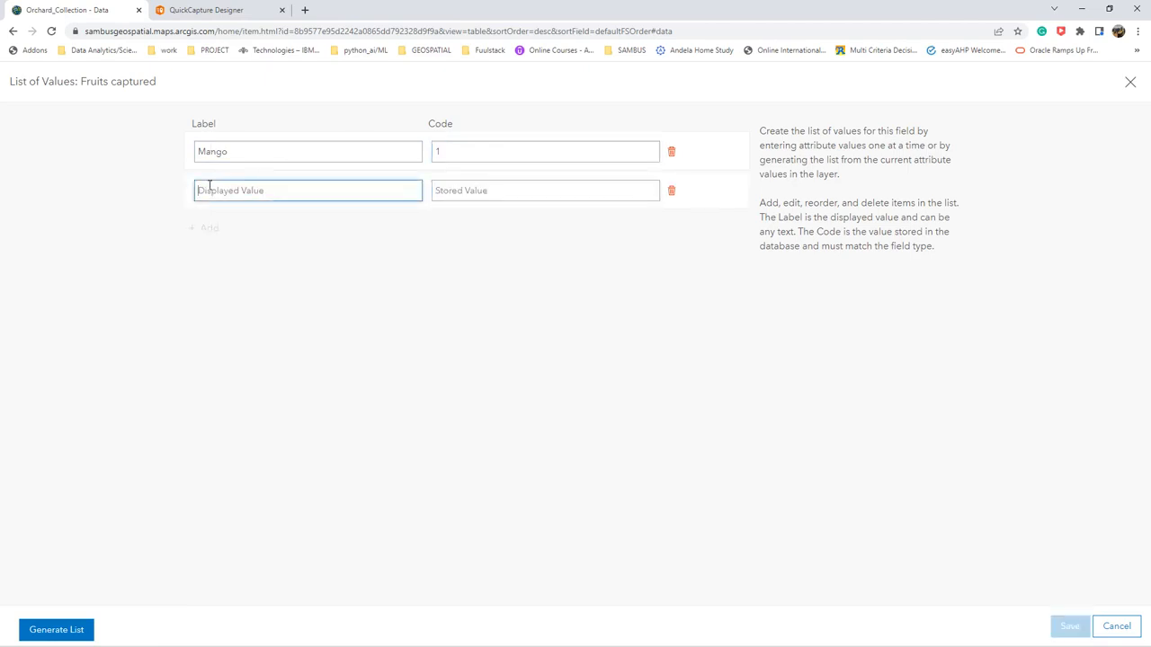
type("Pawpaw")
left_click(451, 199)
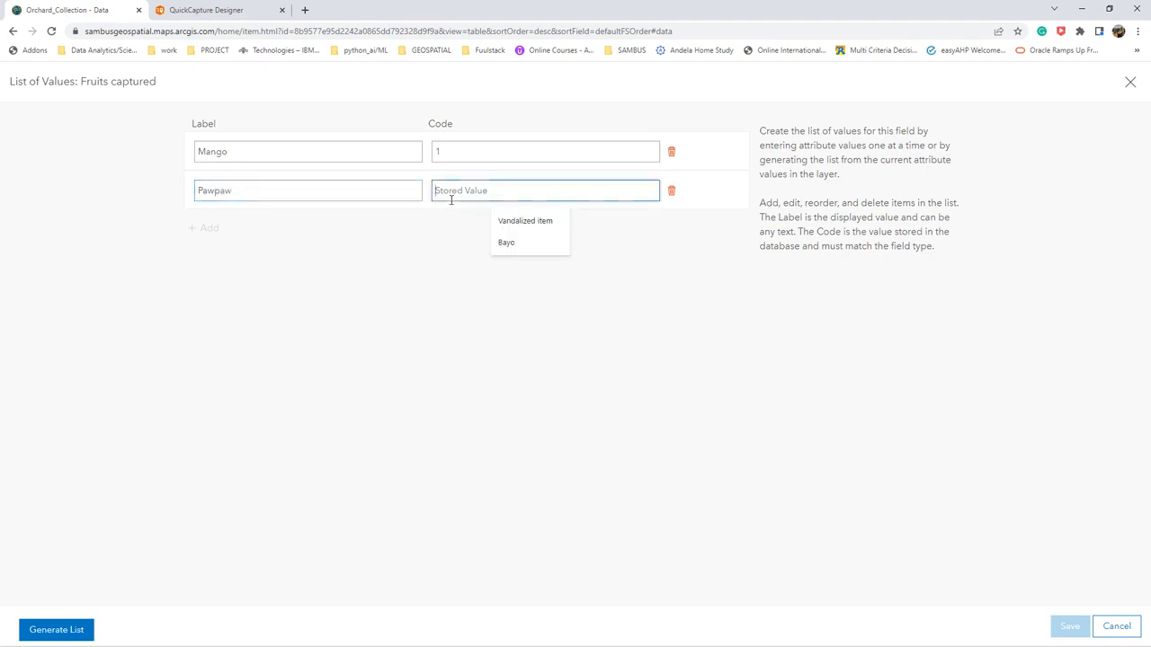
type("2")
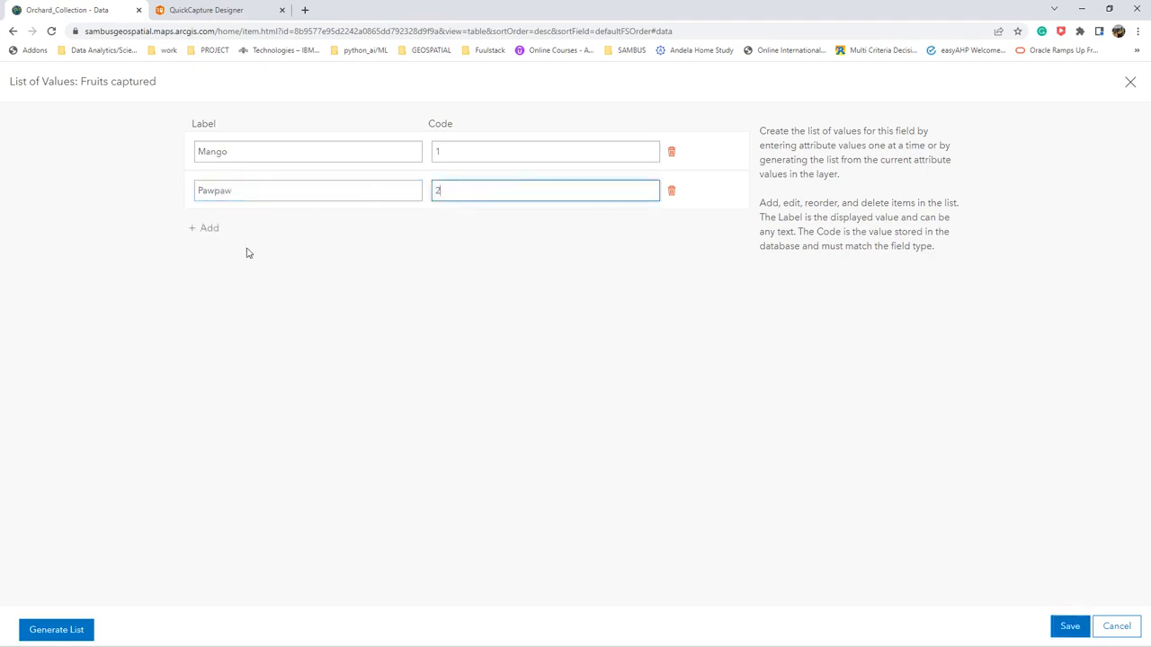
left_click(210, 229)
type("F")
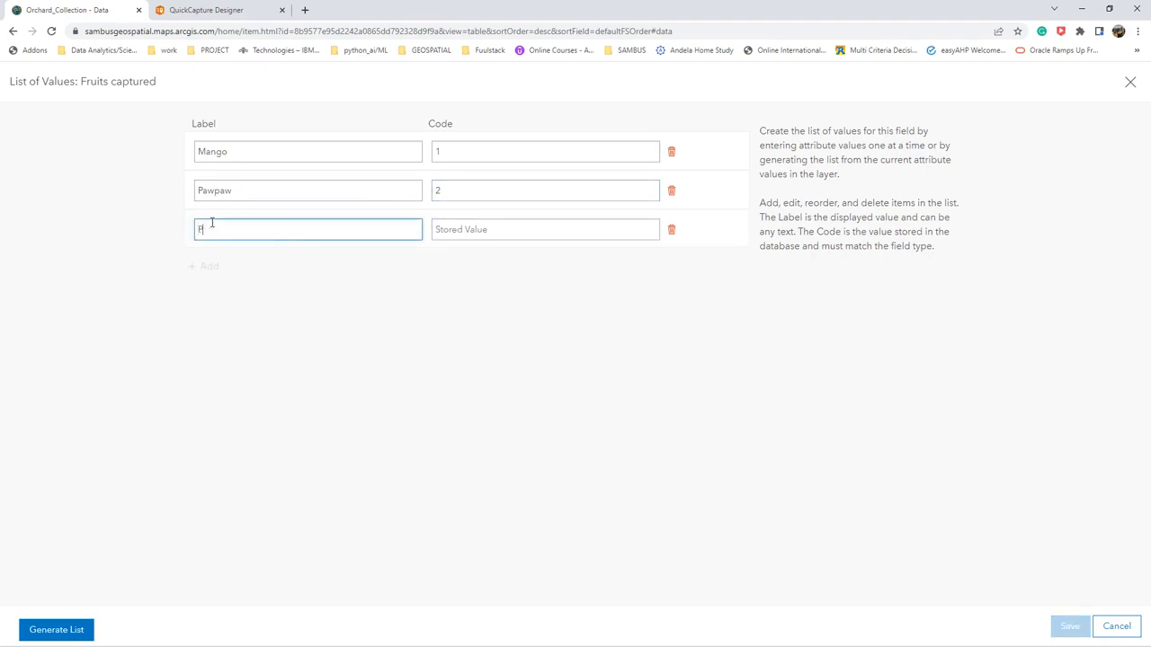
type("range")
left_click(476, 231)
type("3")
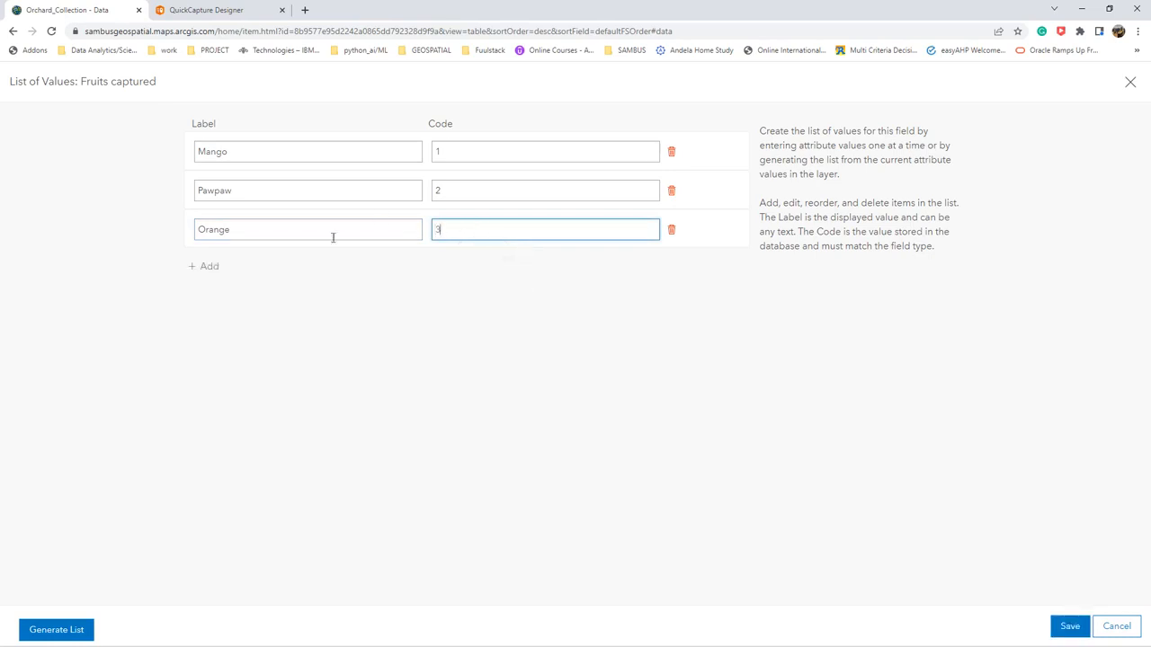
- Add Apple with code 4 and Pineapple with code 5 to the Fruits captured list of values
left_click(205, 268)
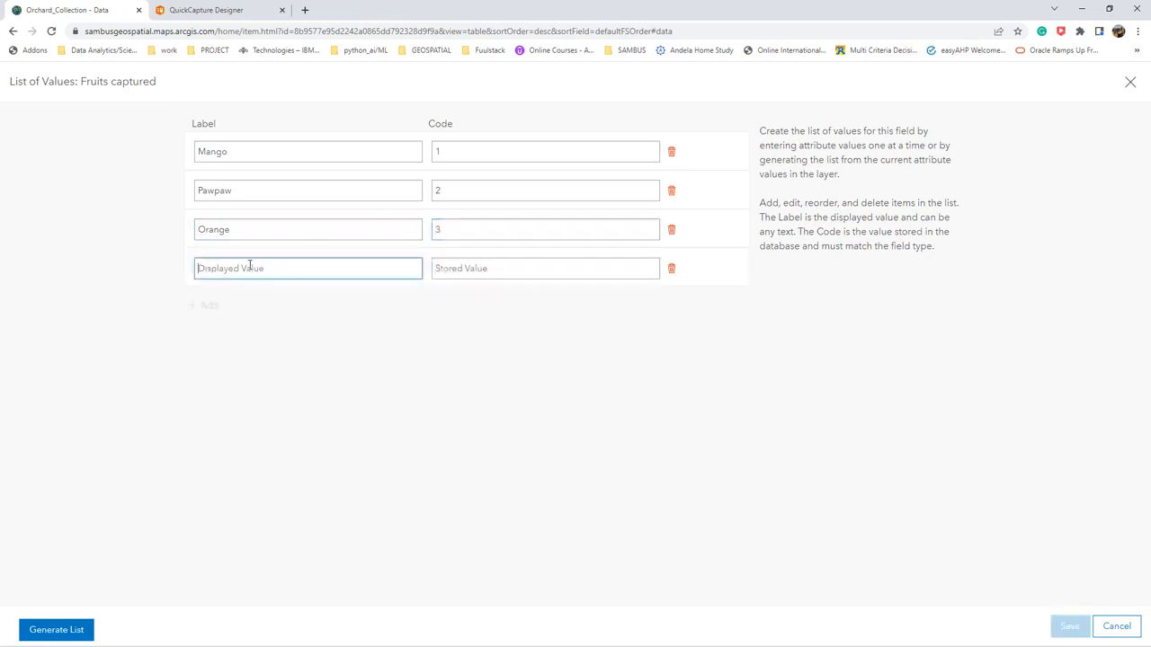
type("Apple")
left_click(519, 275)
type("4")
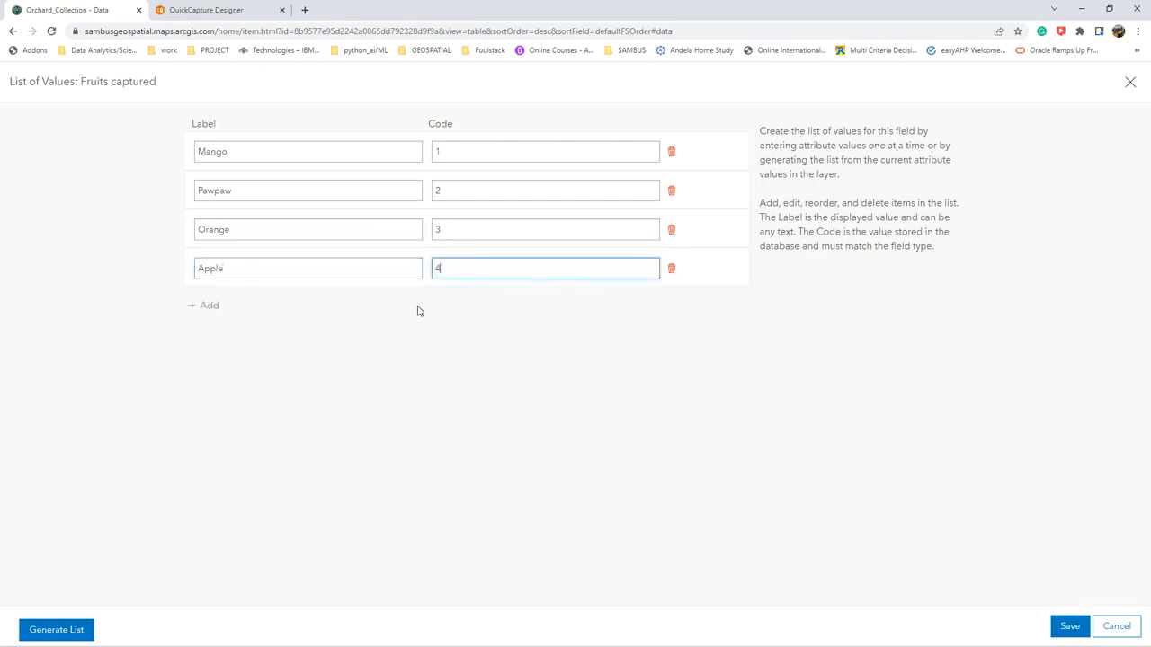
left_click(209, 304)
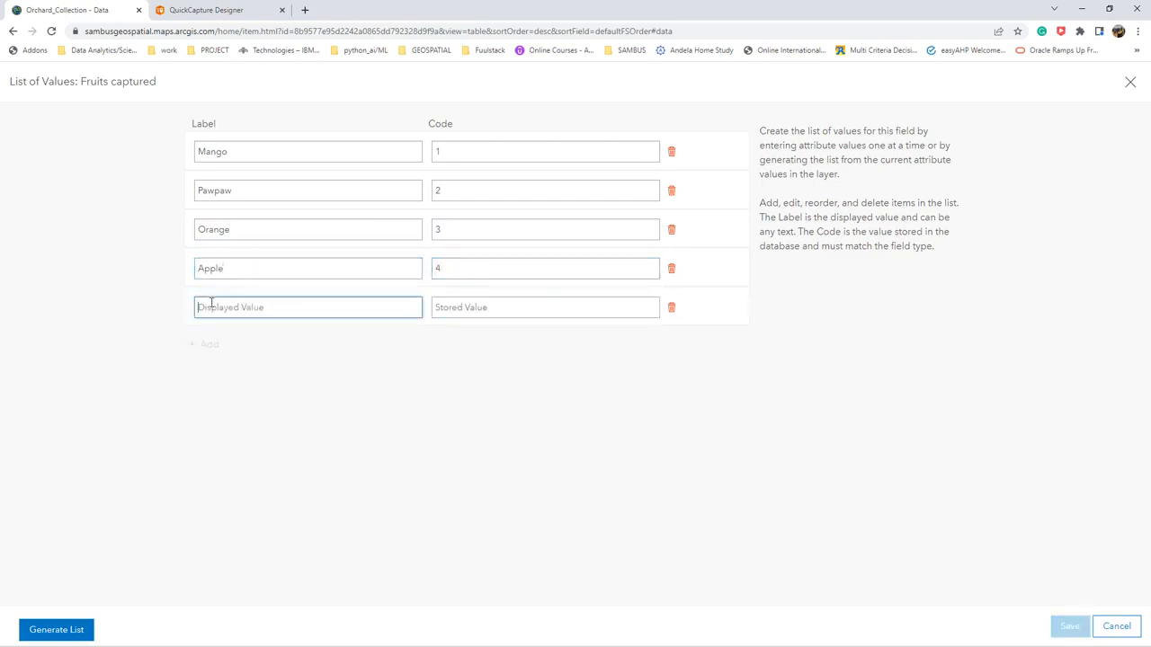
type("P")
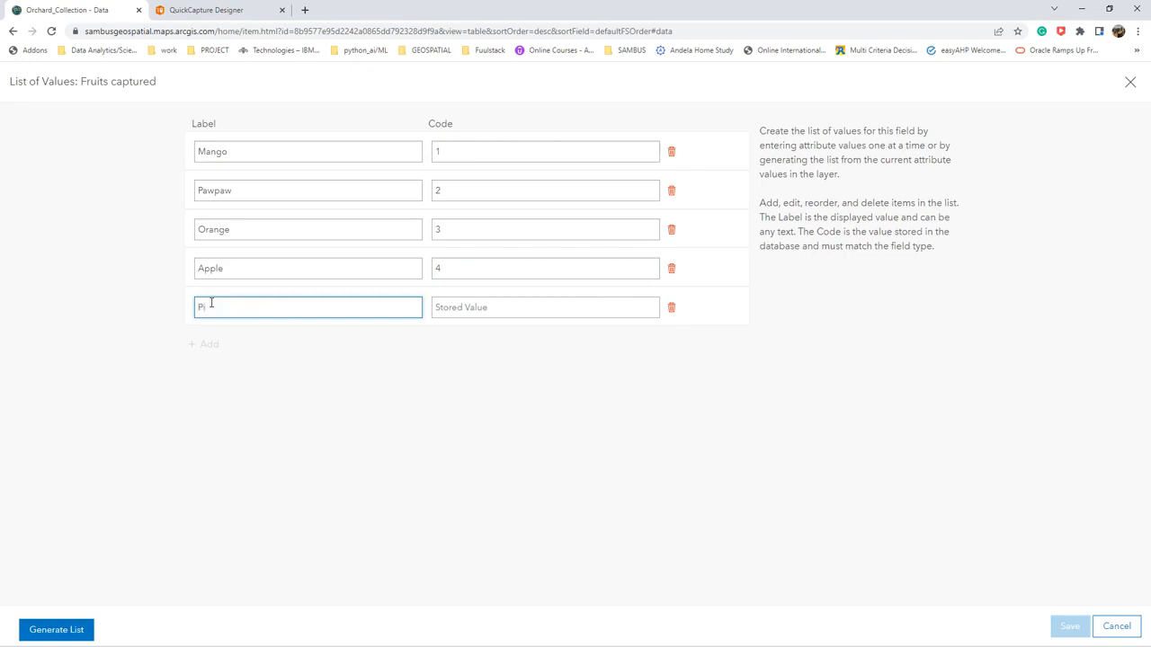
type("ineapple")
left_click(476, 307)
type("5")
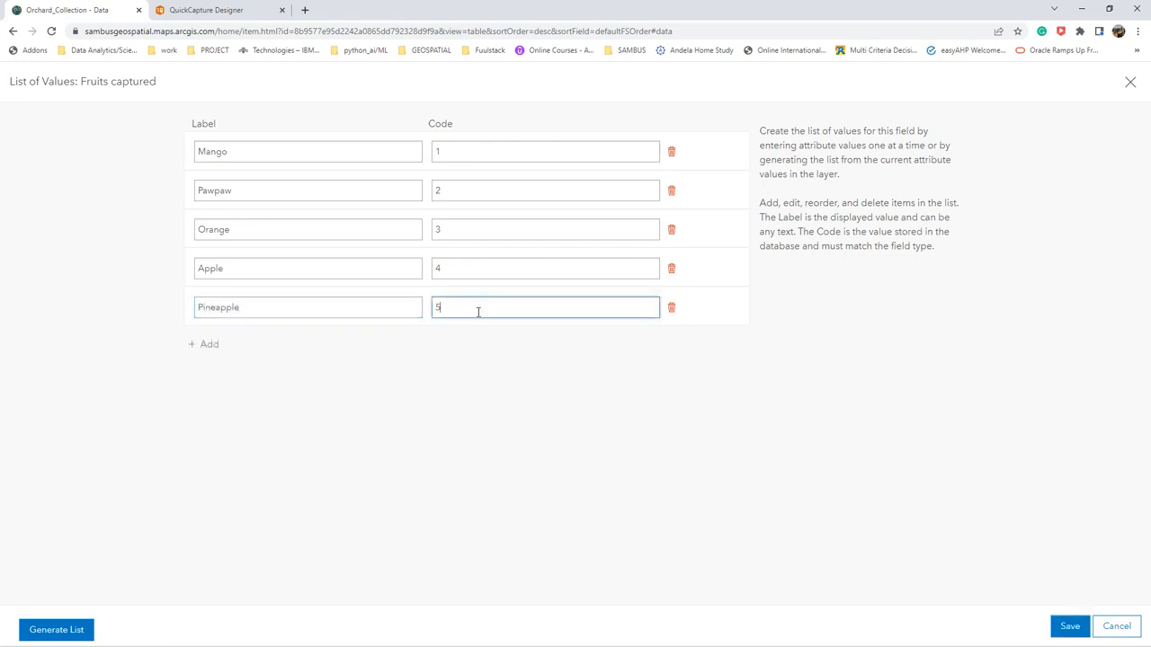
- Add Pear with code 6 and Cherry with code 7 to the Fruits captured list of values
left_click(208, 347)
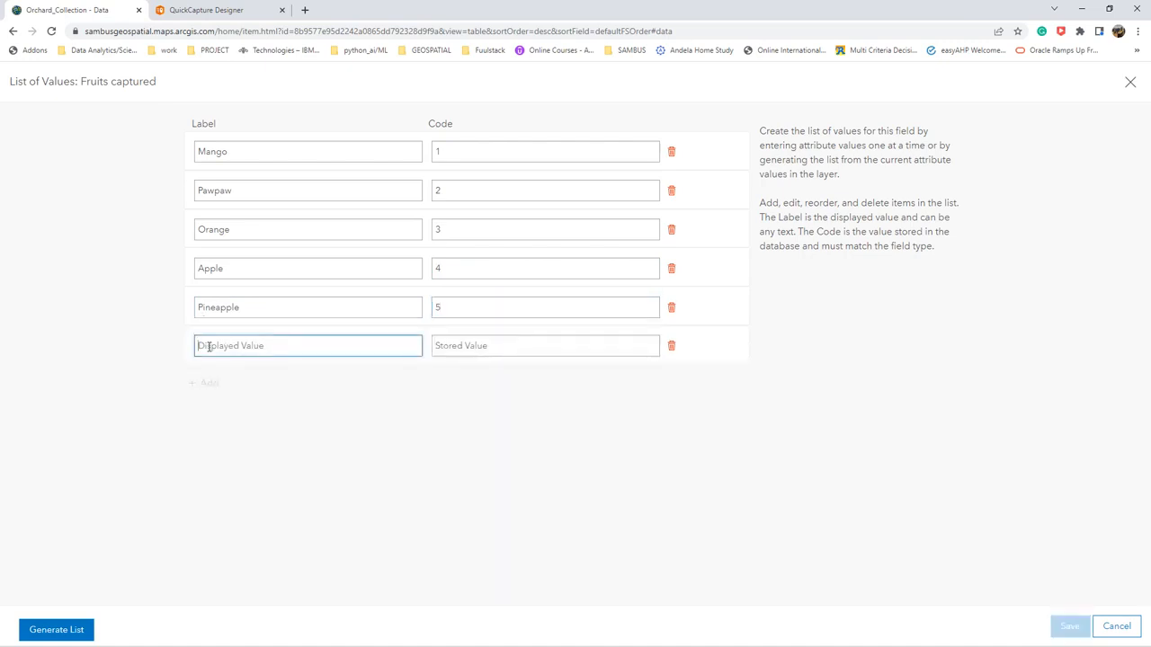
type("Pear")
left_click(484, 350)
type("6")
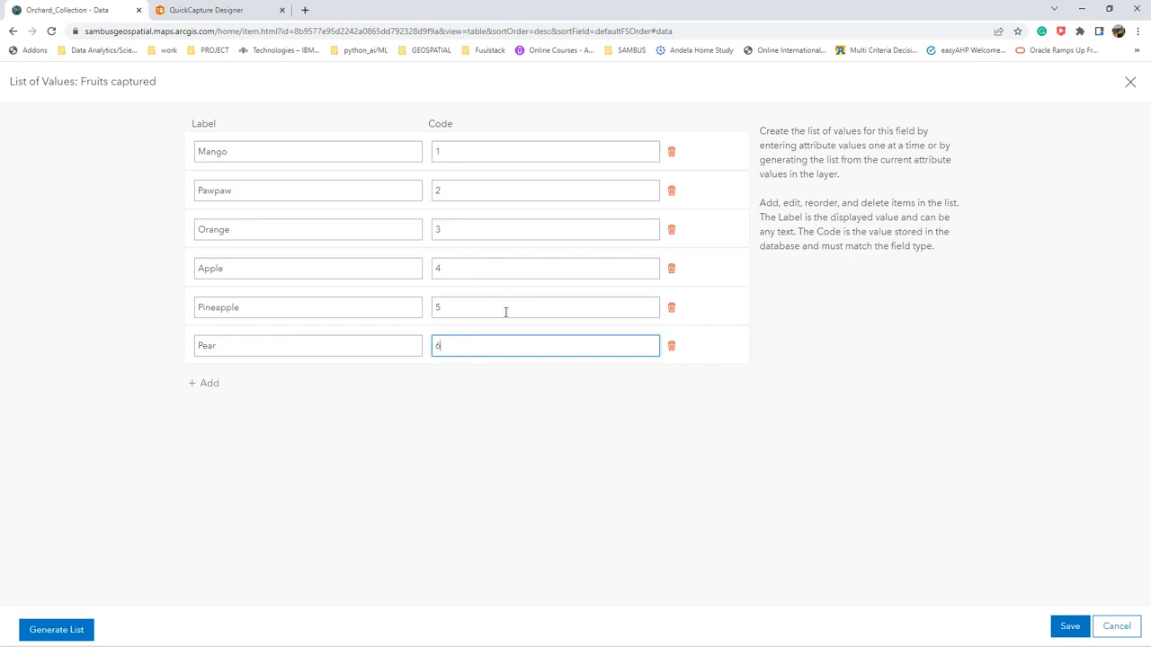
left_click(205, 384)
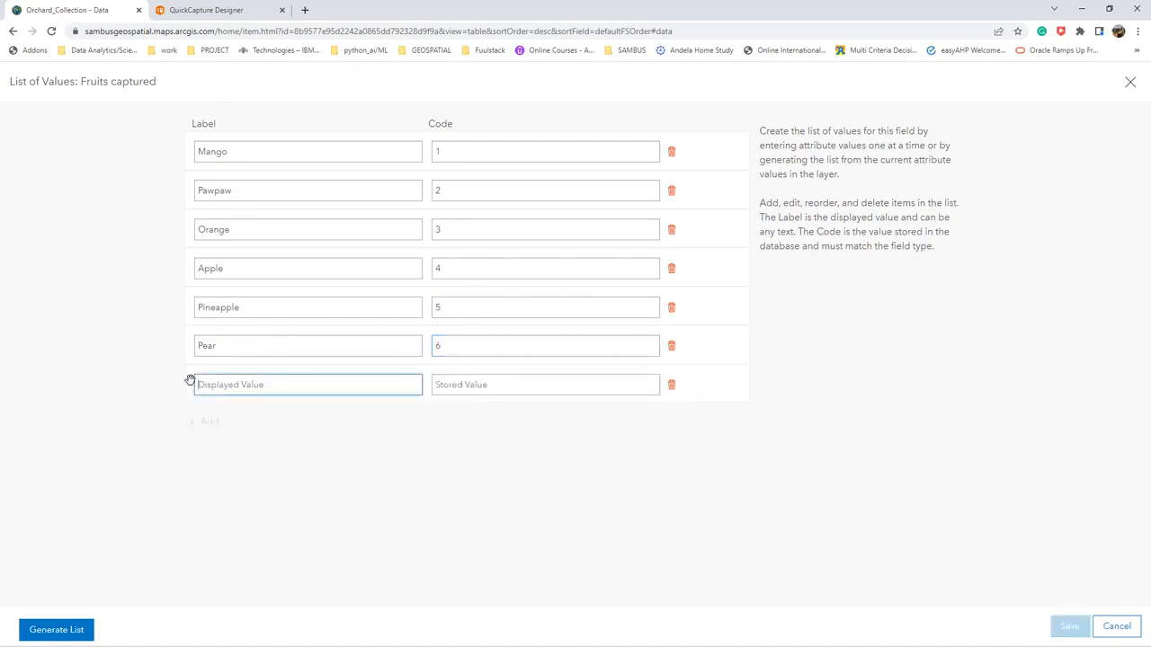
type("Cherry")
left_click(486, 384)
type("7")
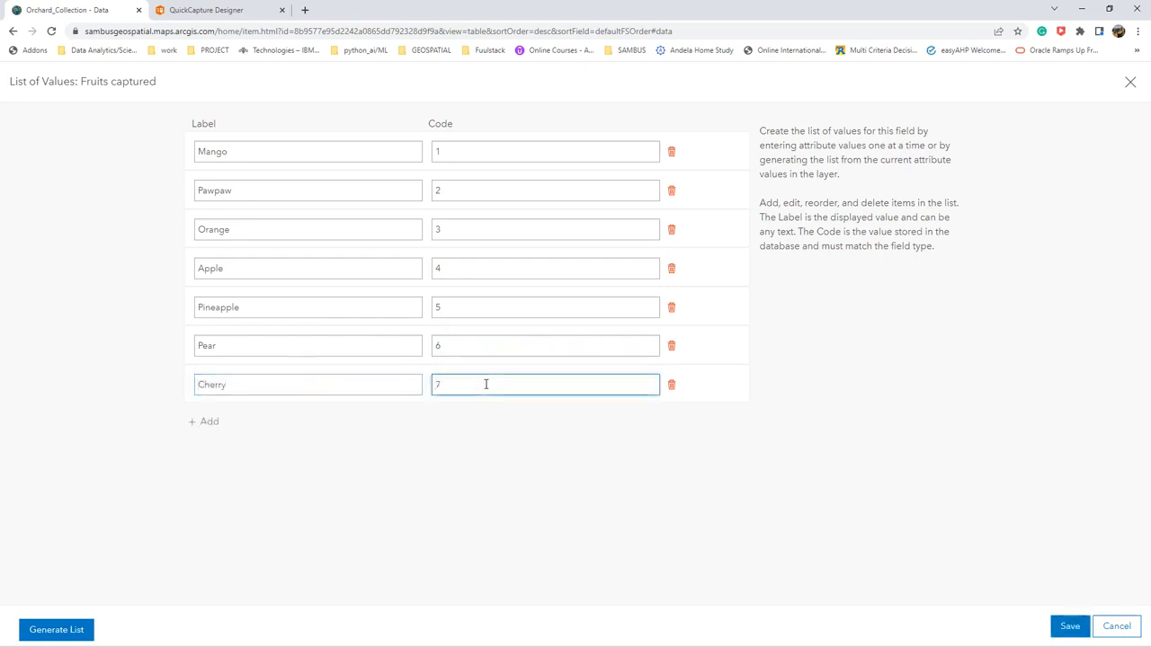
- Add Strawberry with code 8 and save the Fruits captured list of values
left_click(213, 421)
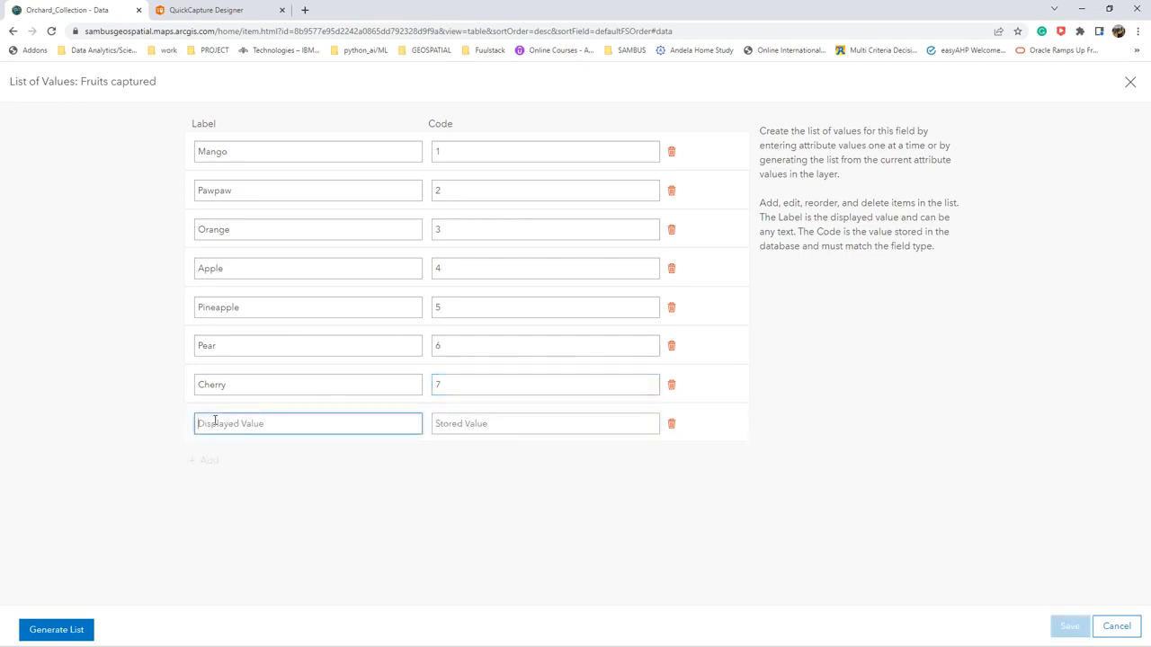
type("Strawberry")
left_click(592, 425)
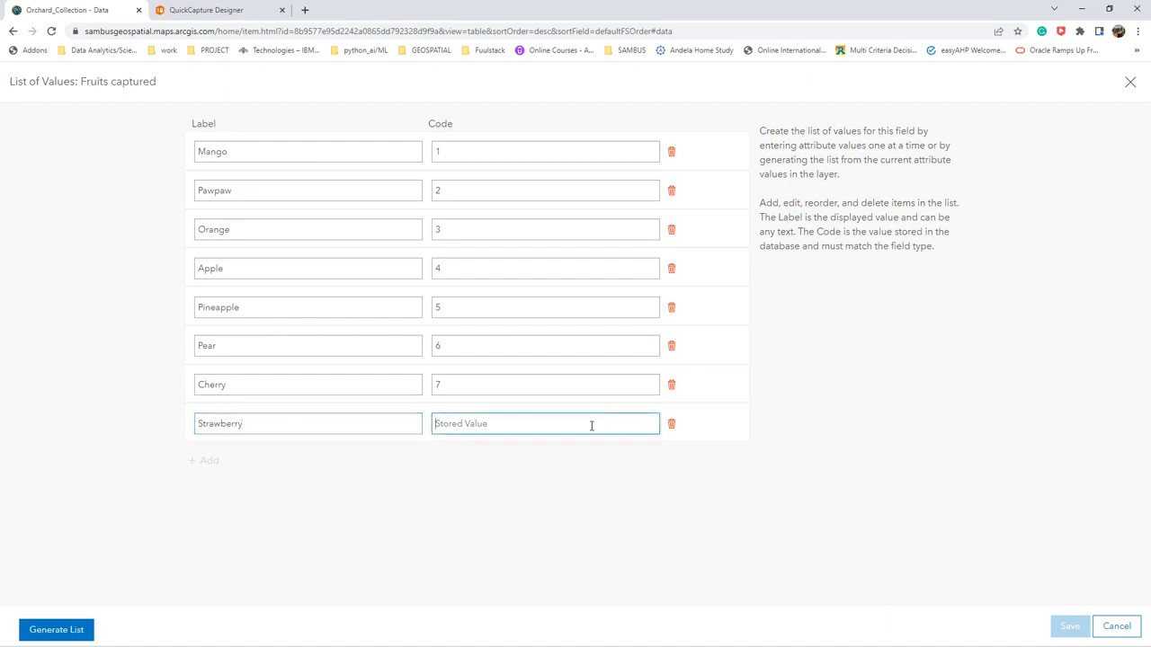
type("8")
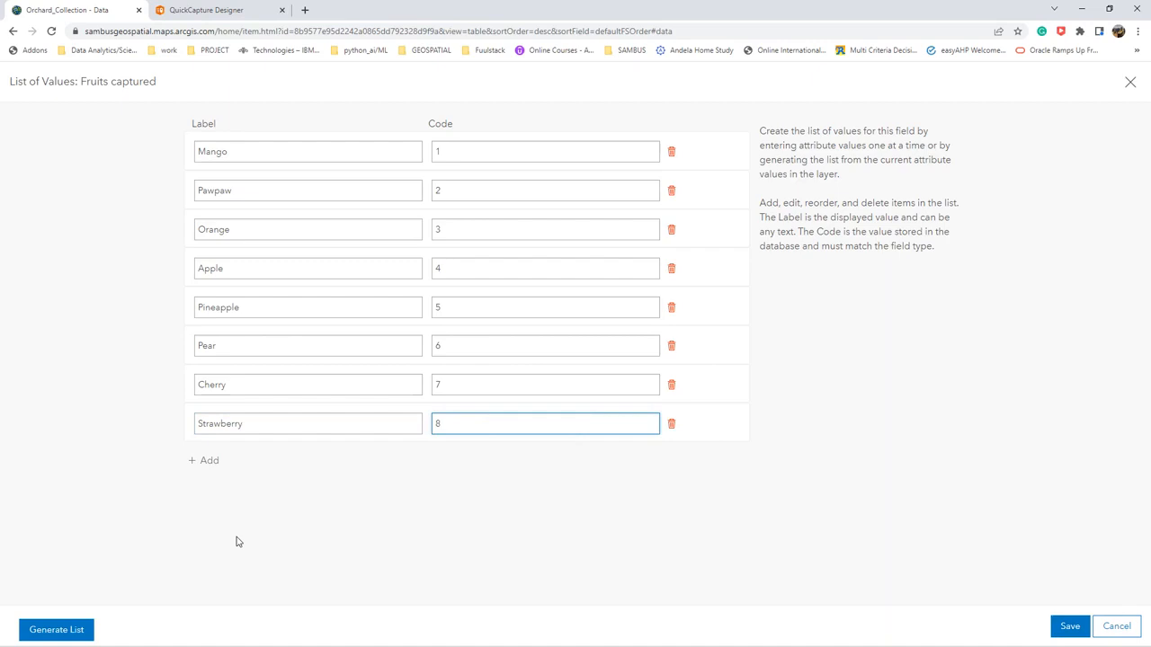
left_click(79, 632)
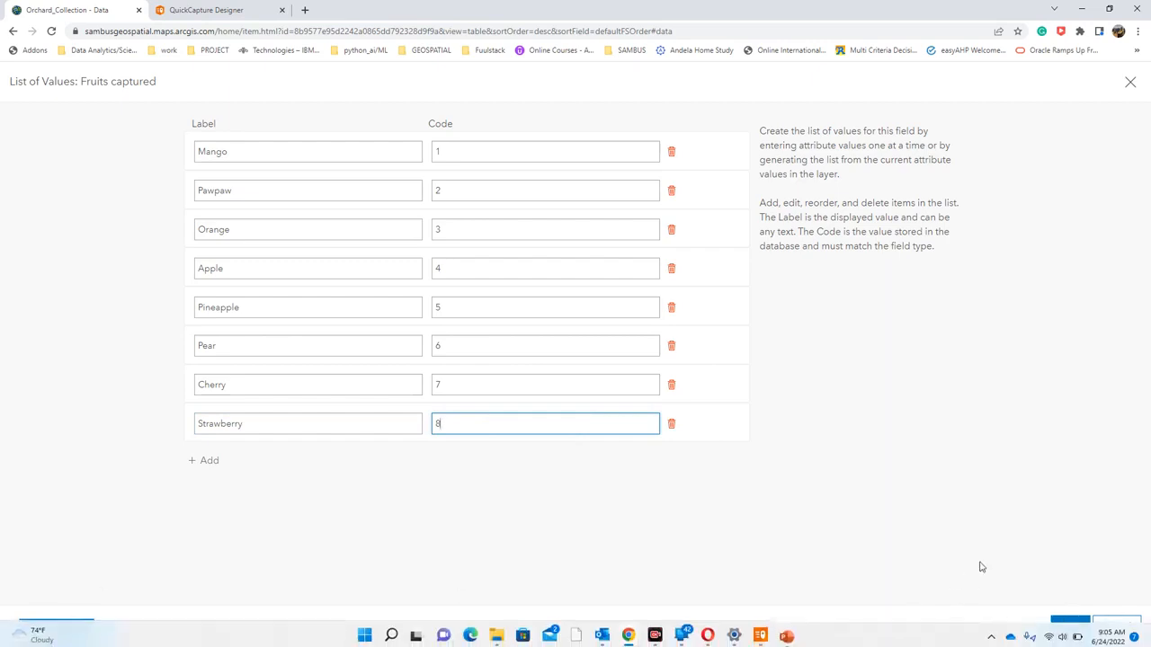
left_click(1067, 625)
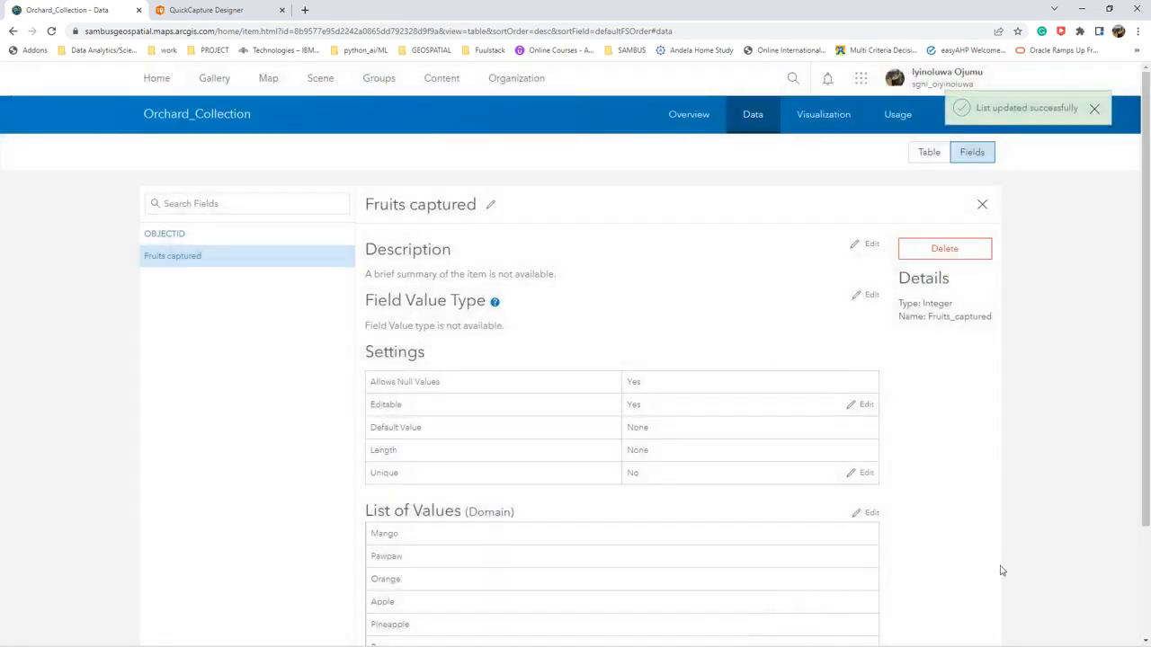
- In the layer's settings, enable tracking of data changes and of who edited the data, and save the settings
scroll(714, 511, "down", 2)
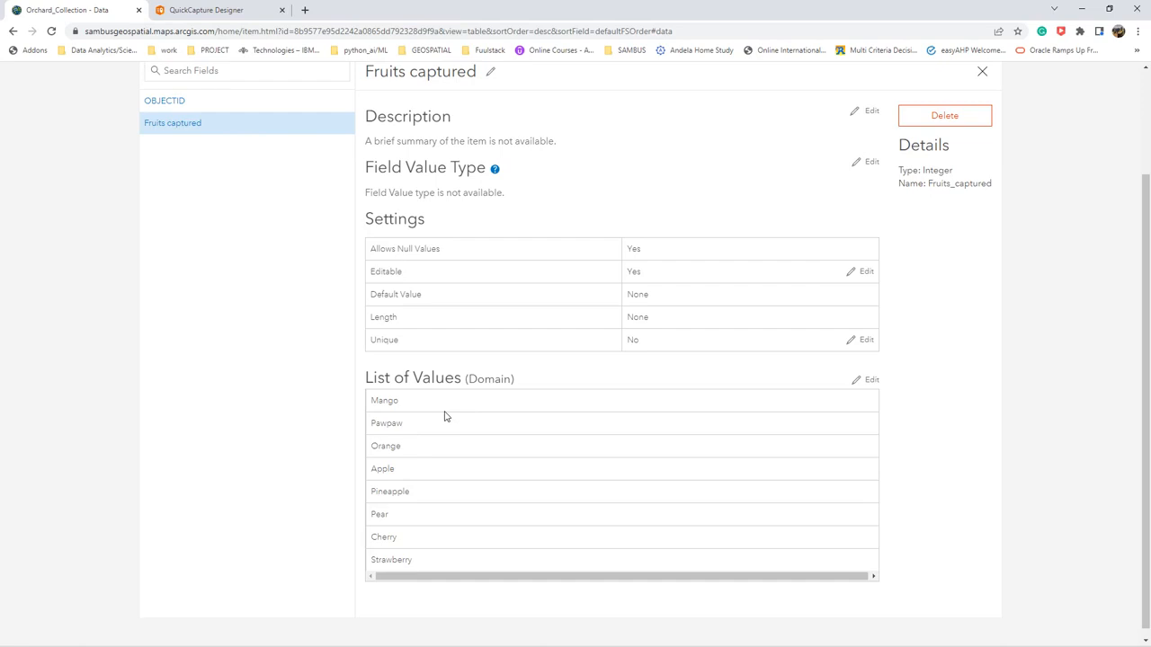
scroll(444, 417, "up", 2)
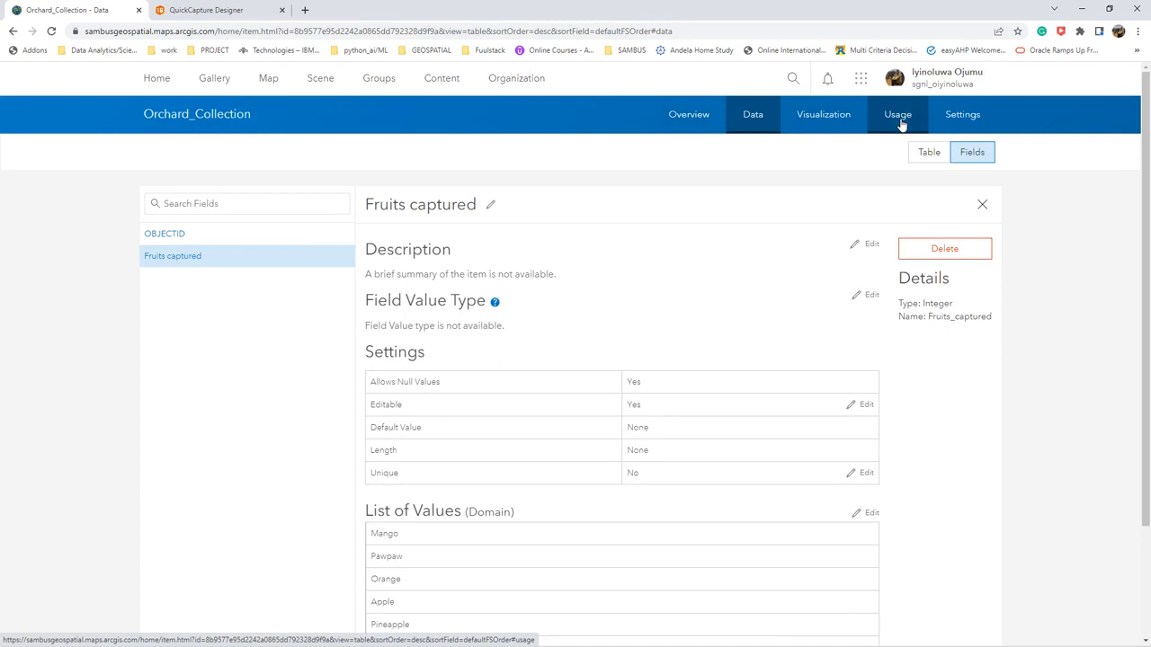
left_click(960, 115)
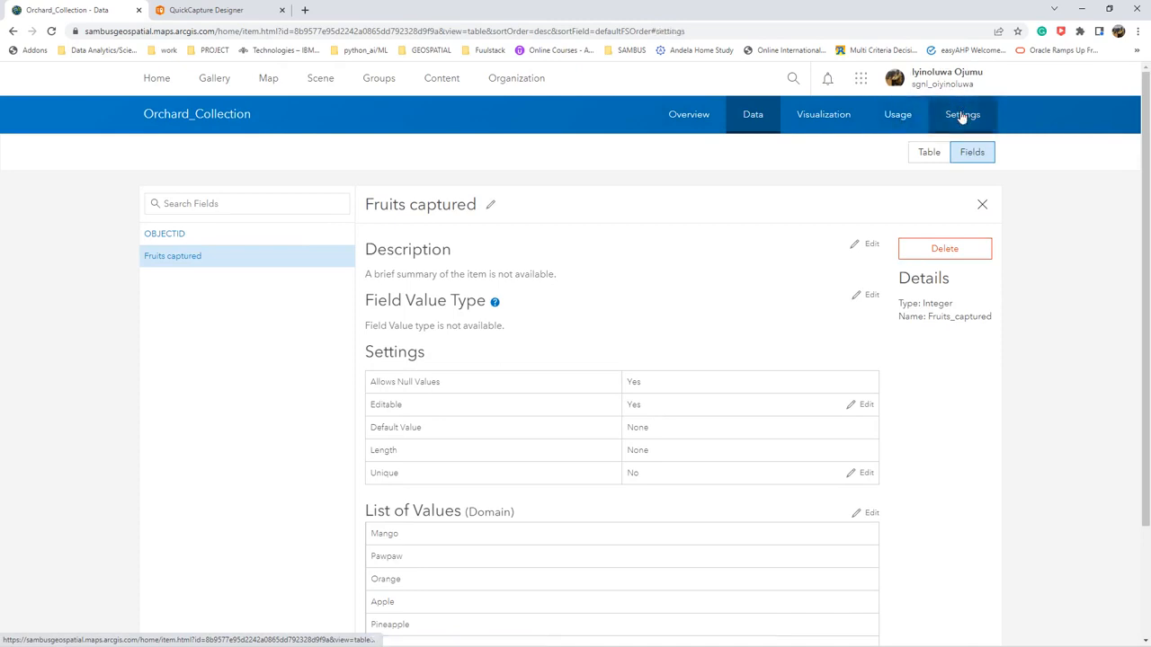
scroll(385, 360, "down", 3)
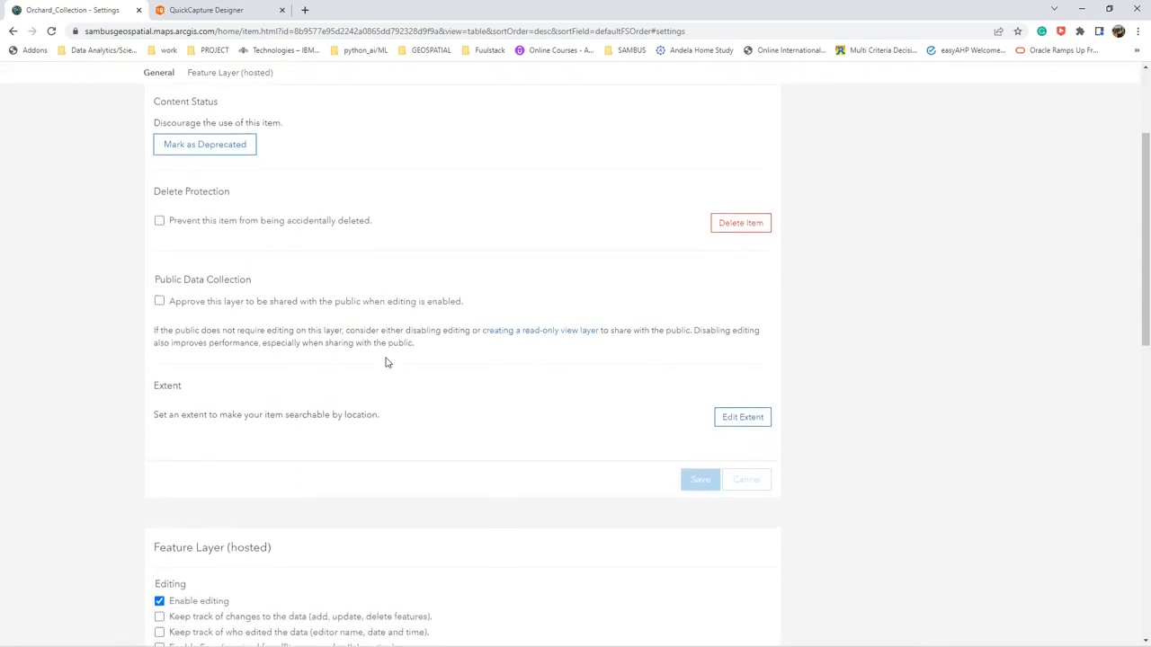
scroll(386, 362, "down", 2)
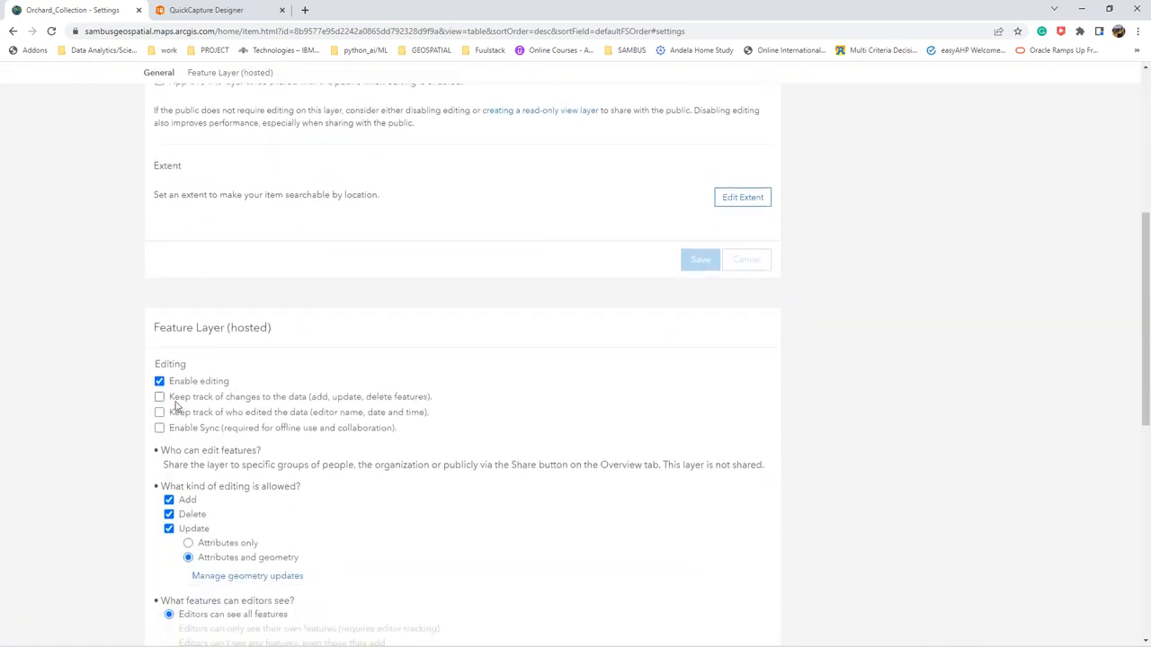
left_click(160, 397)
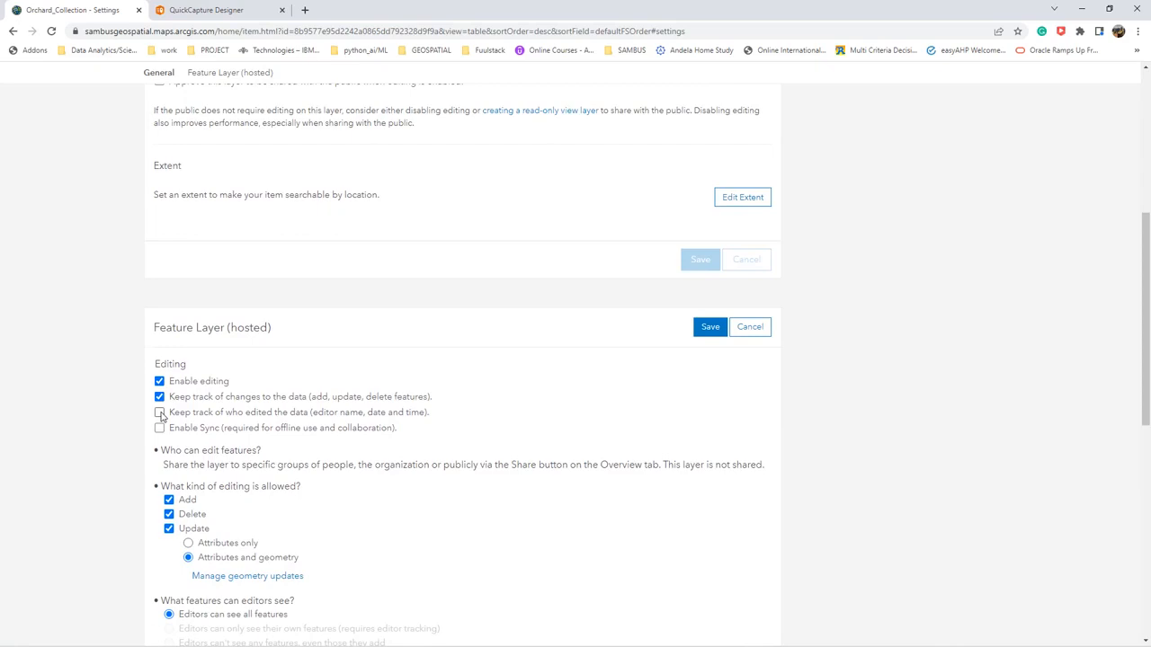
left_click(160, 414)
scroll(565, 461, "down", 2)
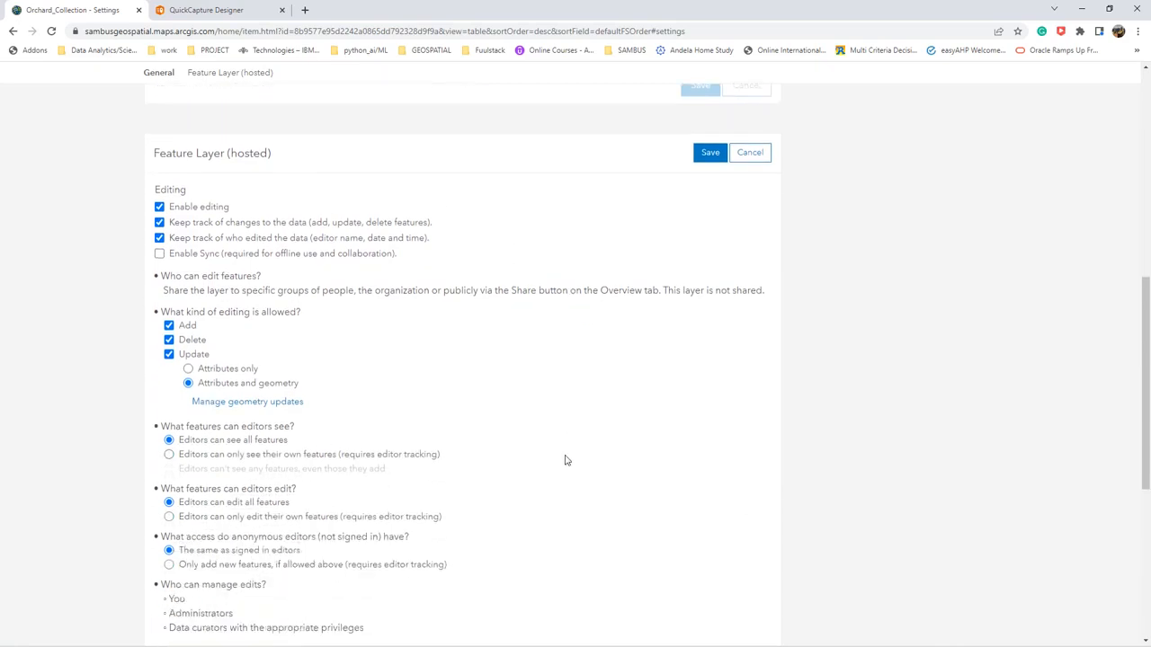
scroll(564, 460, "down", 5)
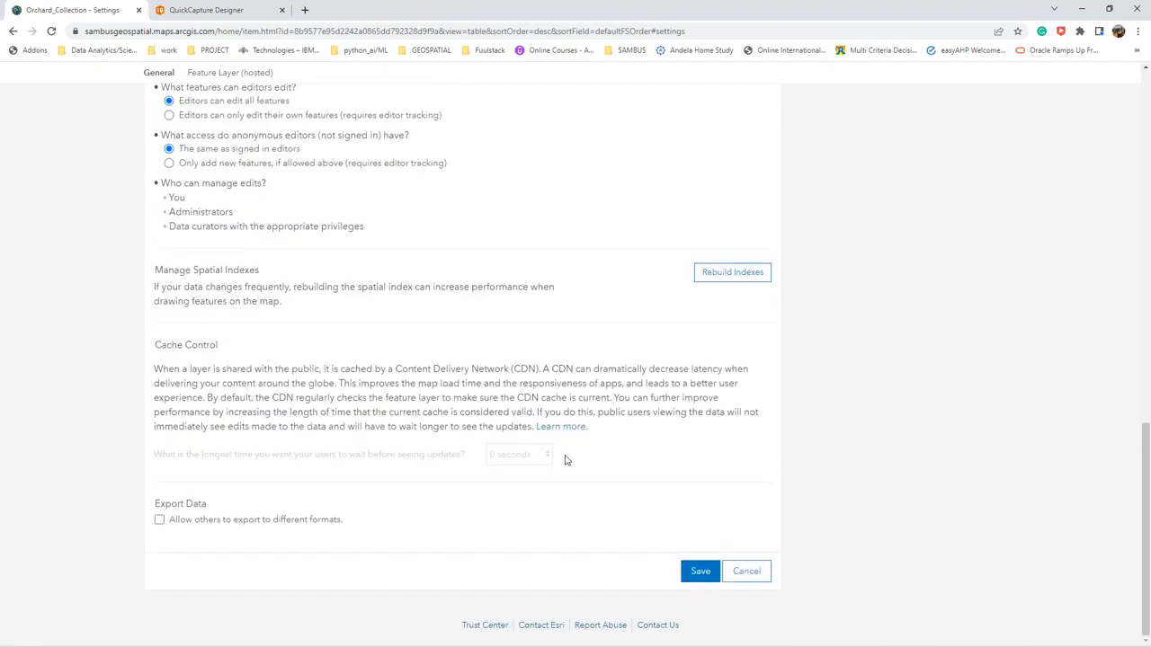
left_click(710, 577)
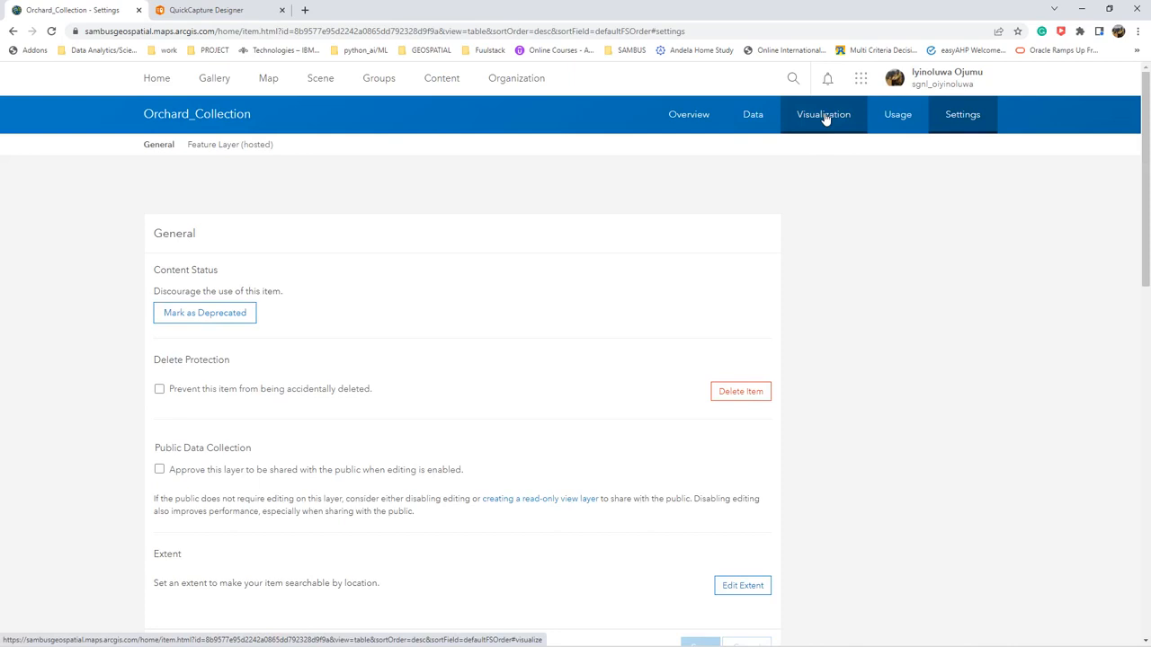
- Style the Orchard_Collection layer by the Fruits captured attribute in its visualization settings
left_click(826, 117)
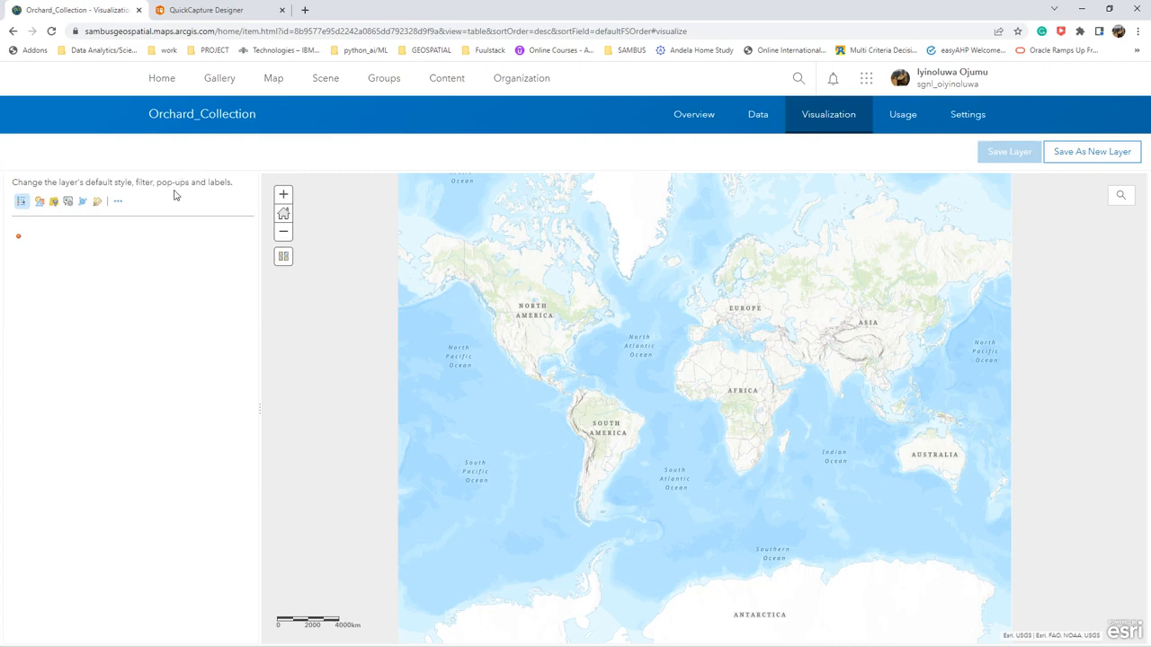
left_click(39, 204)
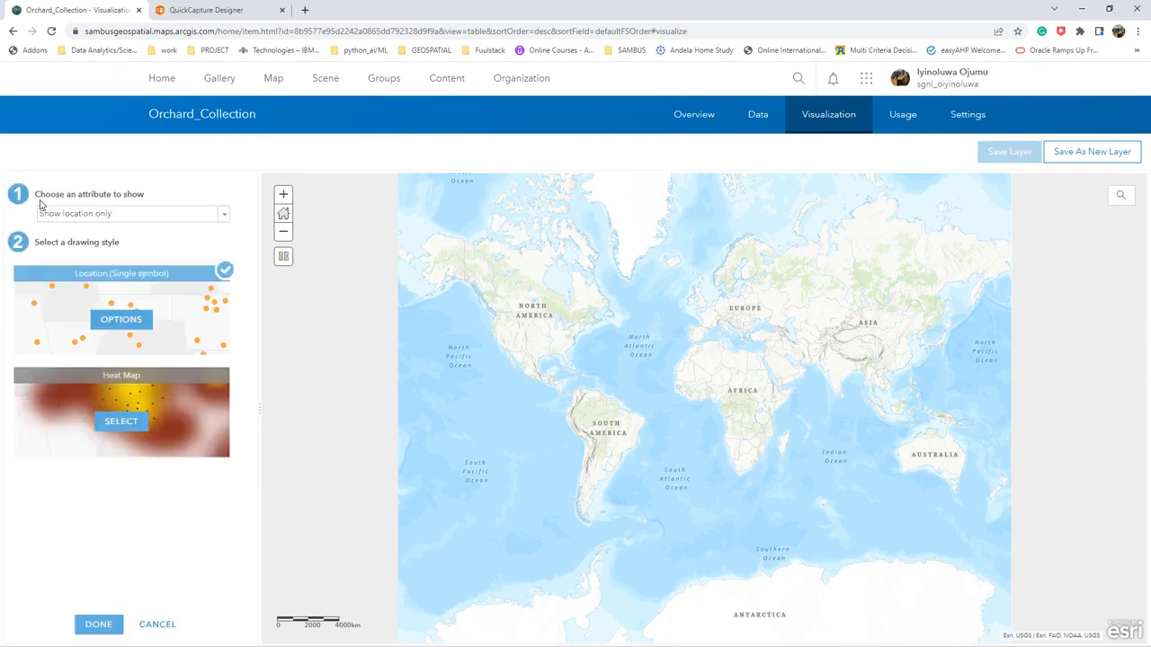
left_click(224, 216)
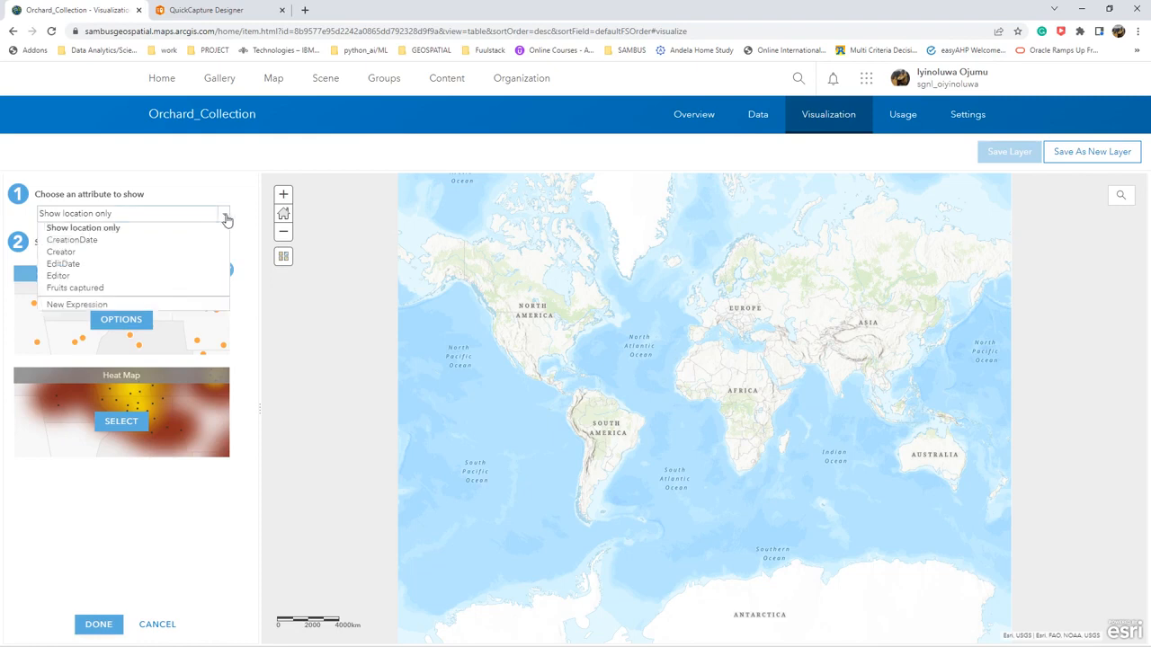
left_click(101, 289)
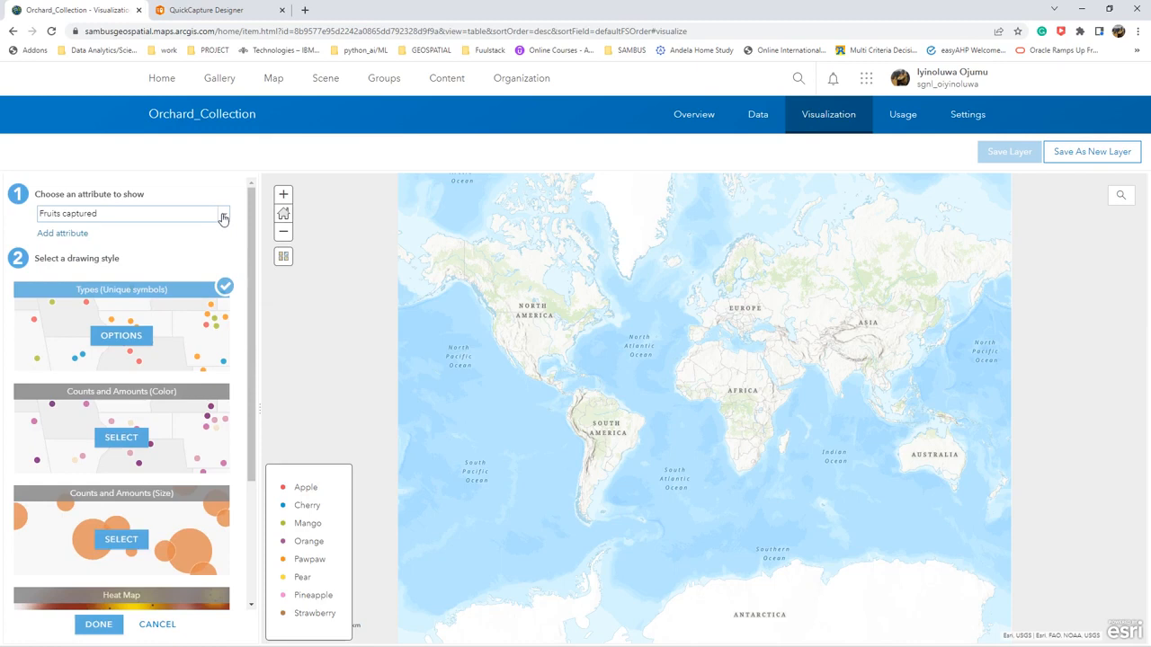
- Change the symbols of all fruit types to squares in the Types (Unique symbols) style and save the layer
left_click(225, 291)
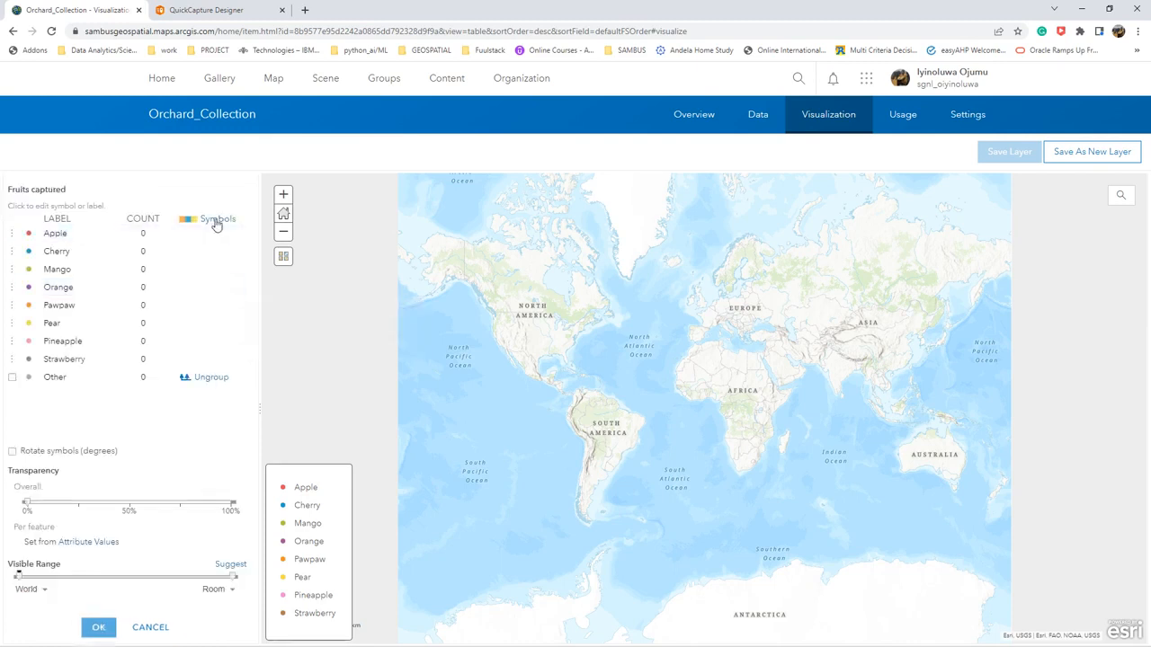
left_click(216, 223)
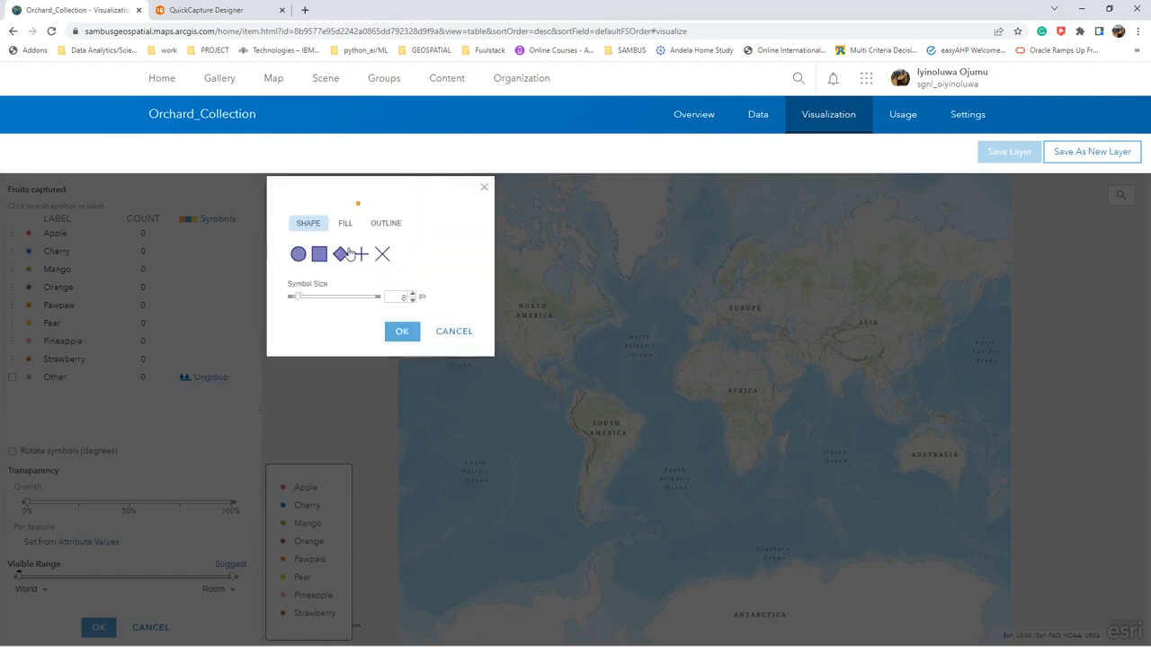
left_click(319, 254)
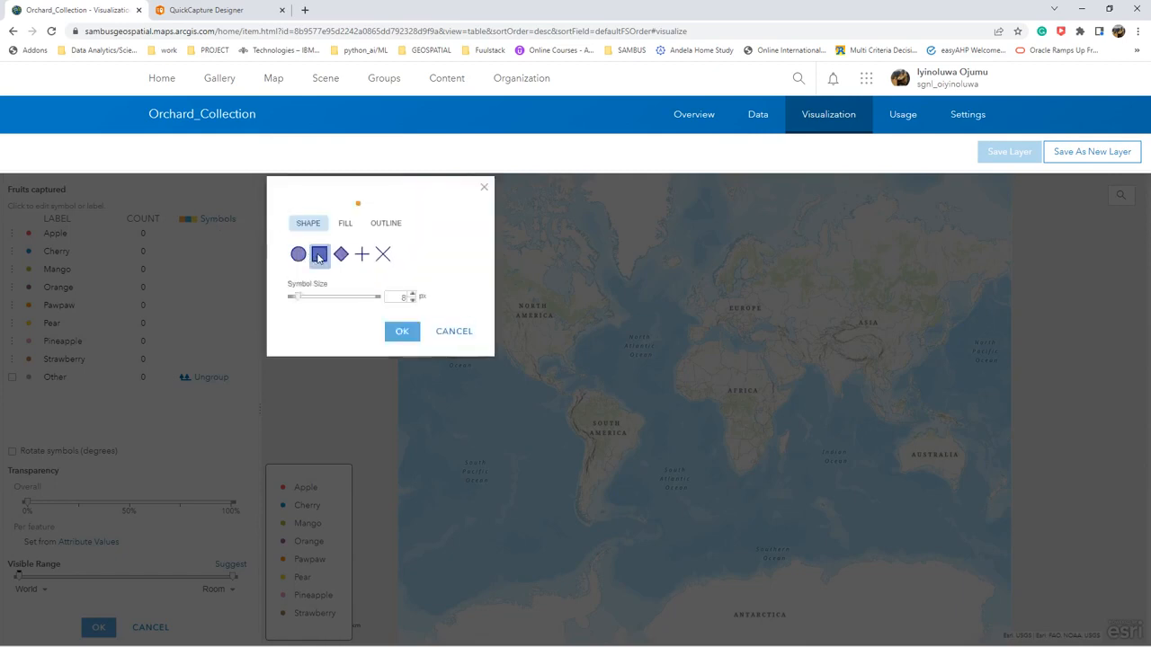
left_click(401, 332)
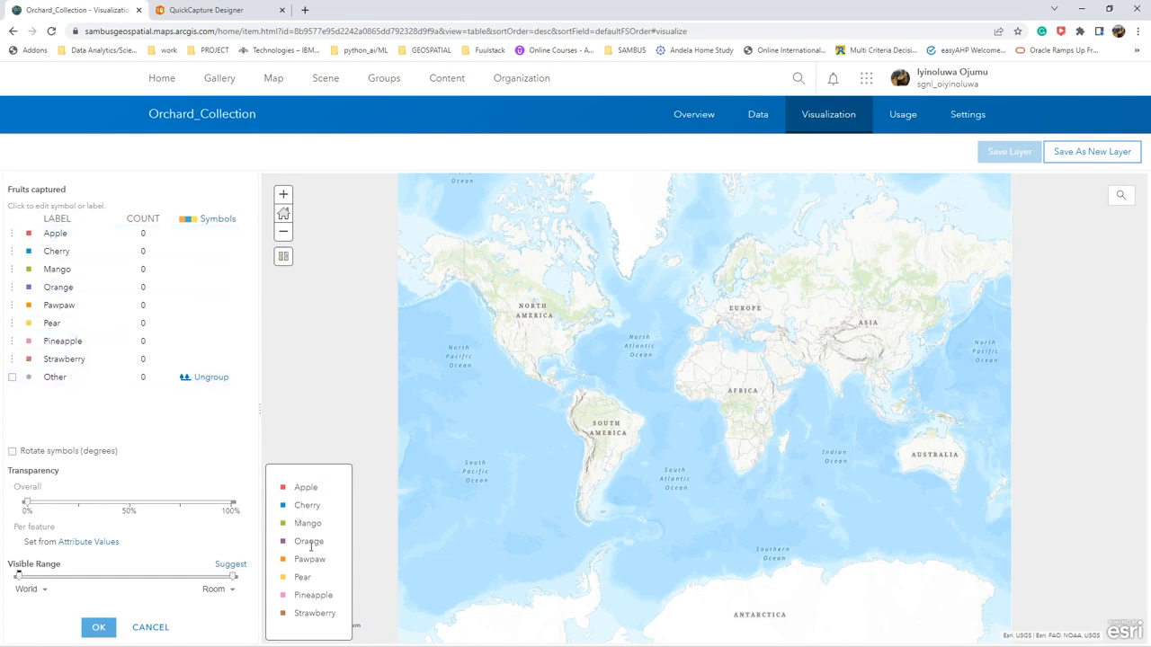
mouse_move(901, 630)
left_click(99, 627)
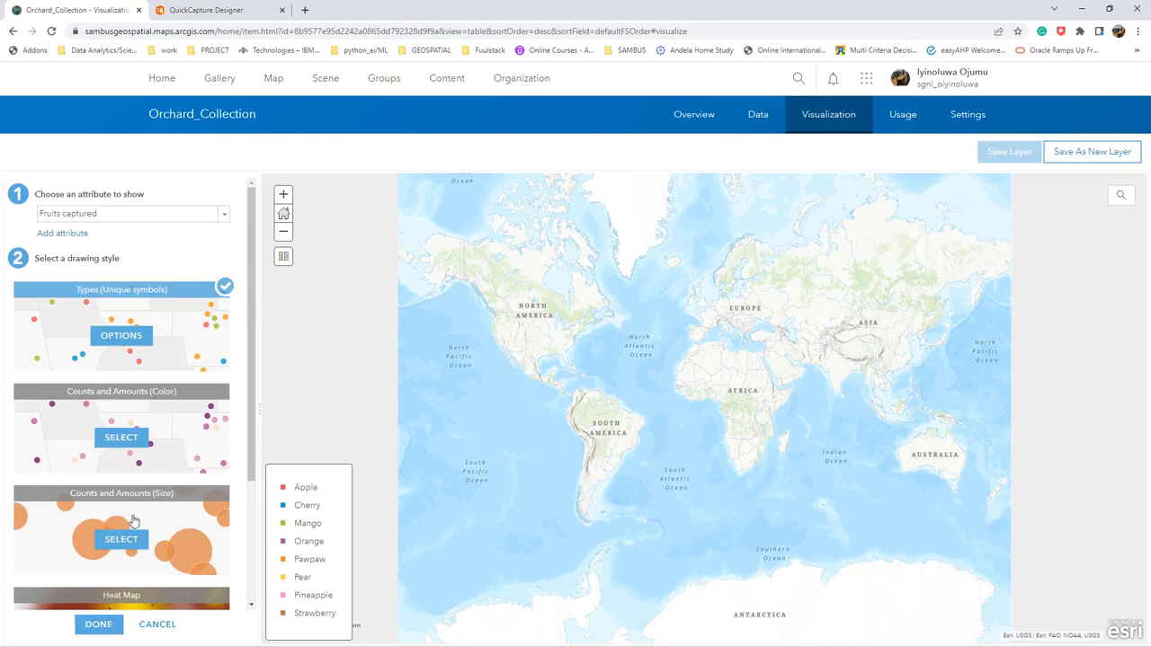
left_click(100, 626)
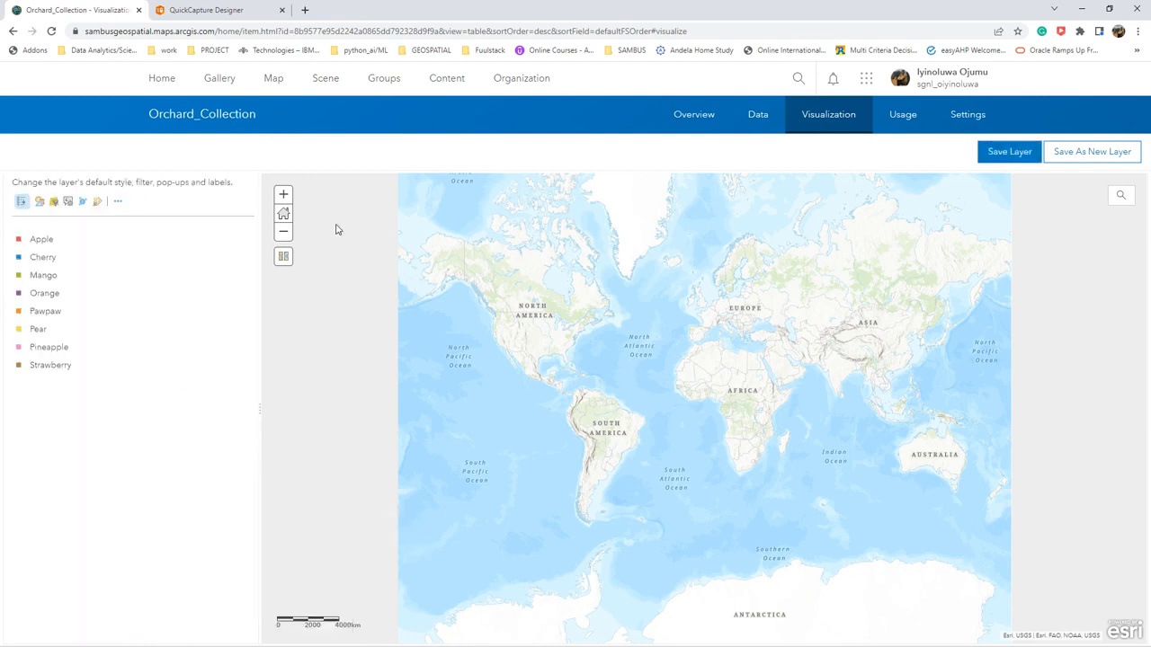
left_click(1019, 155)
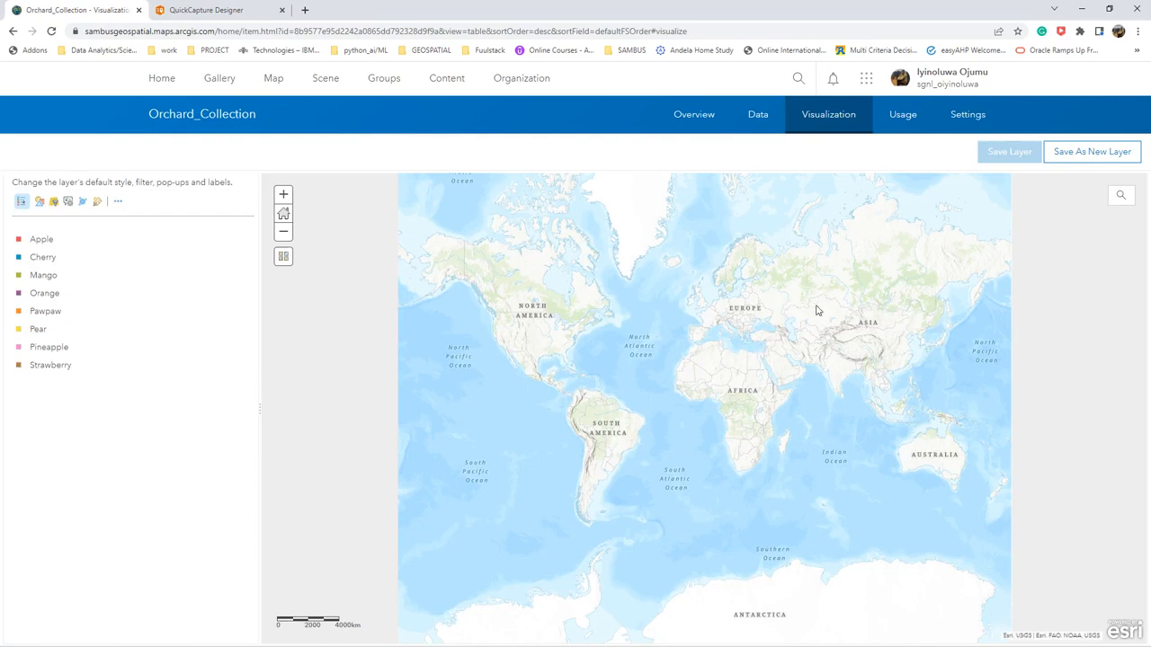
- Share the Orchard_Collection layer with the organization, save the sharing level, and return to the list of own content
left_click(701, 112)
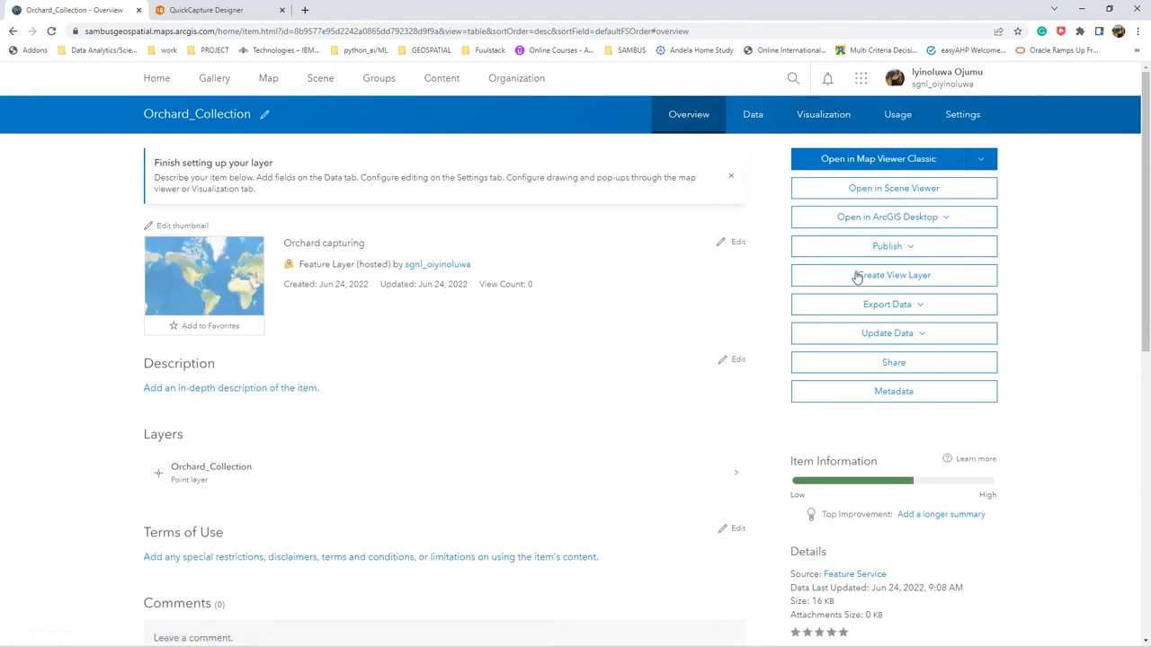
left_click(877, 363)
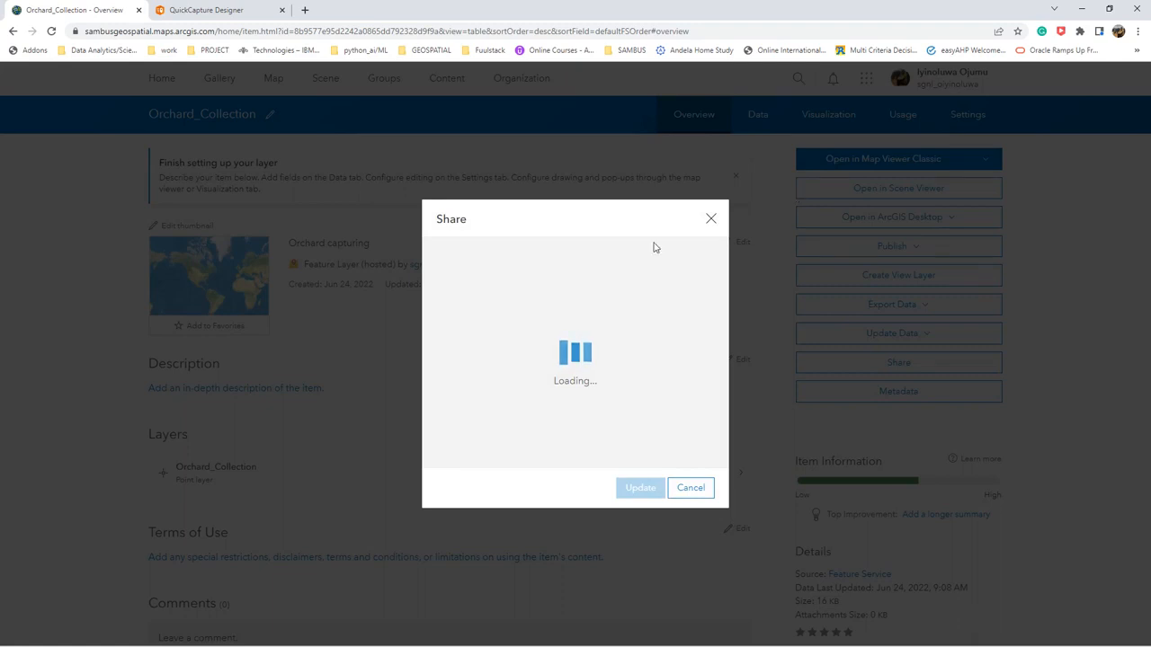
left_click(533, 315)
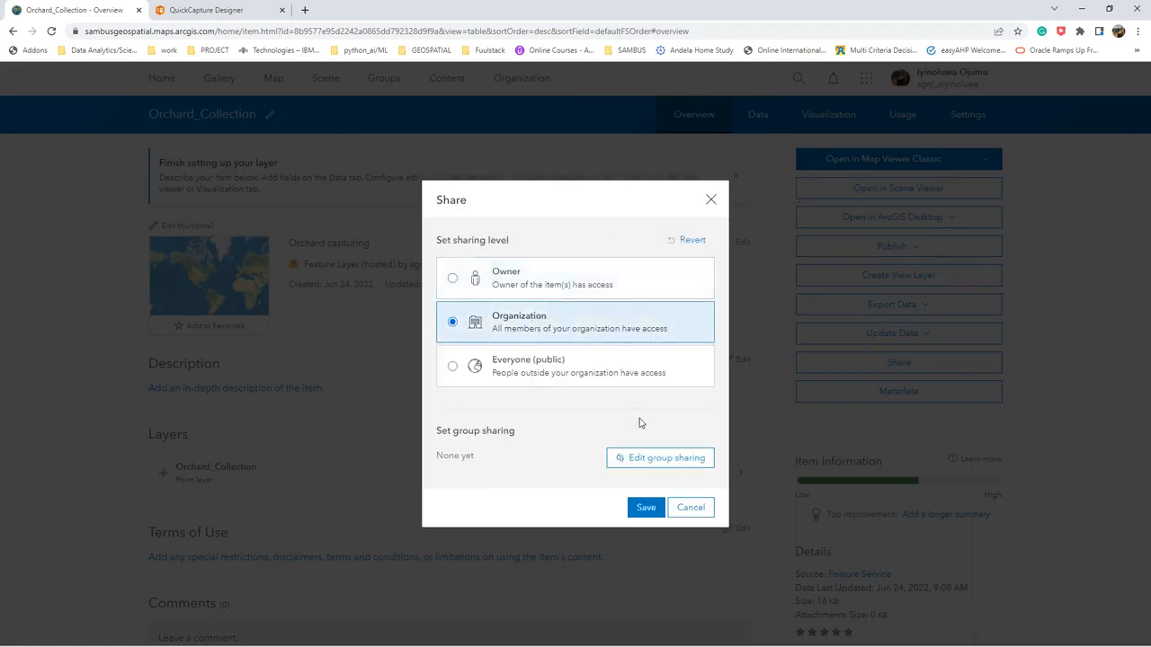
left_click(648, 508)
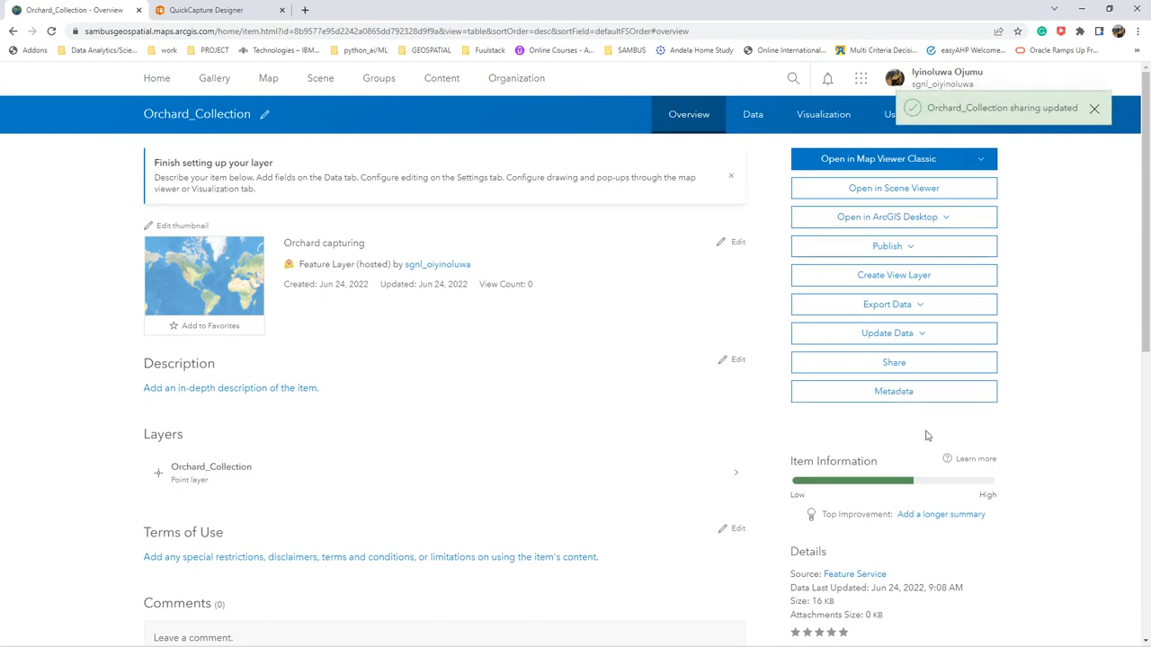
left_click(441, 79)
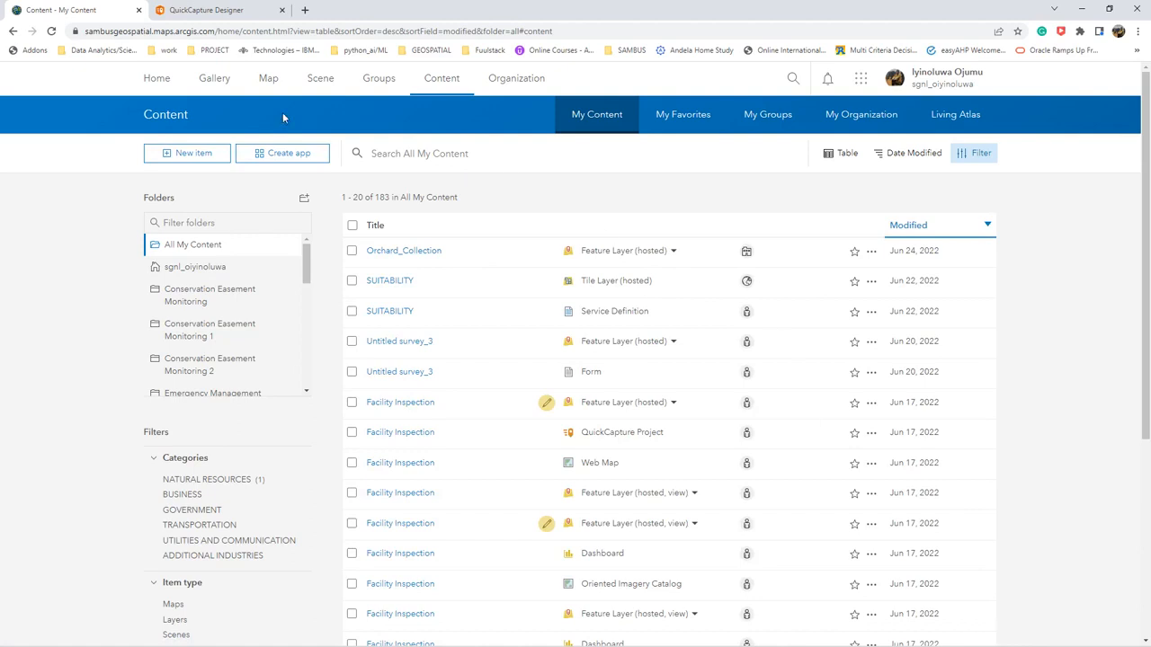
- Switch to QuickCapture Designer and start a new project from the existing Orchard_Collection layer, with buttons created from the layer symbology
left_click(211, 10)
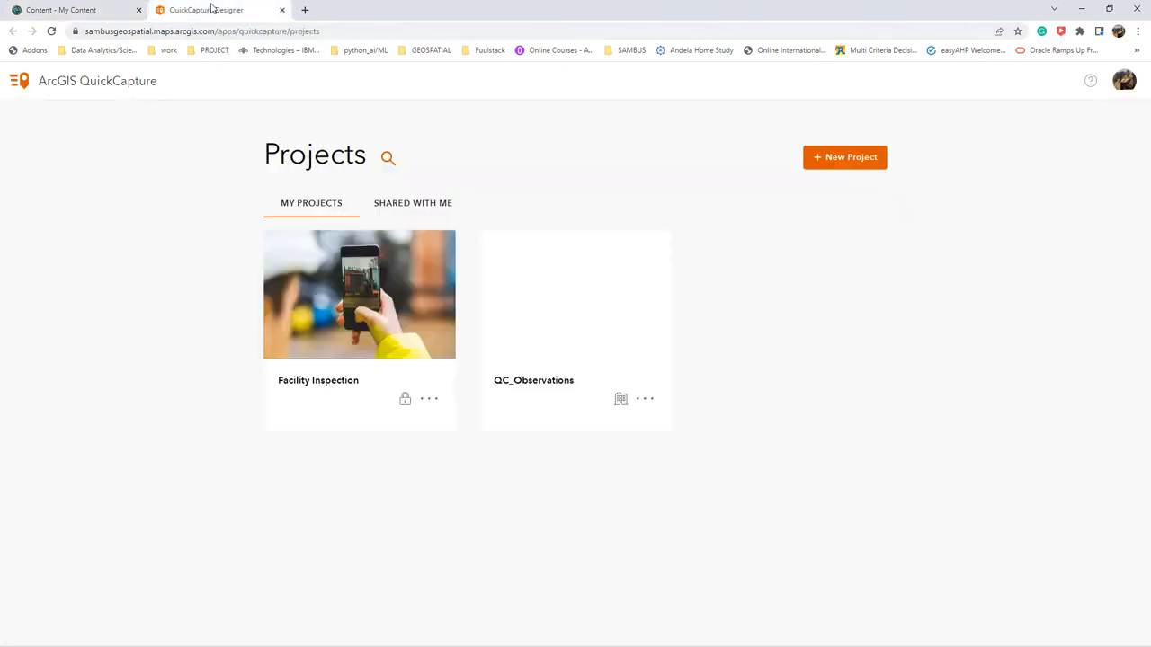
left_click(858, 166)
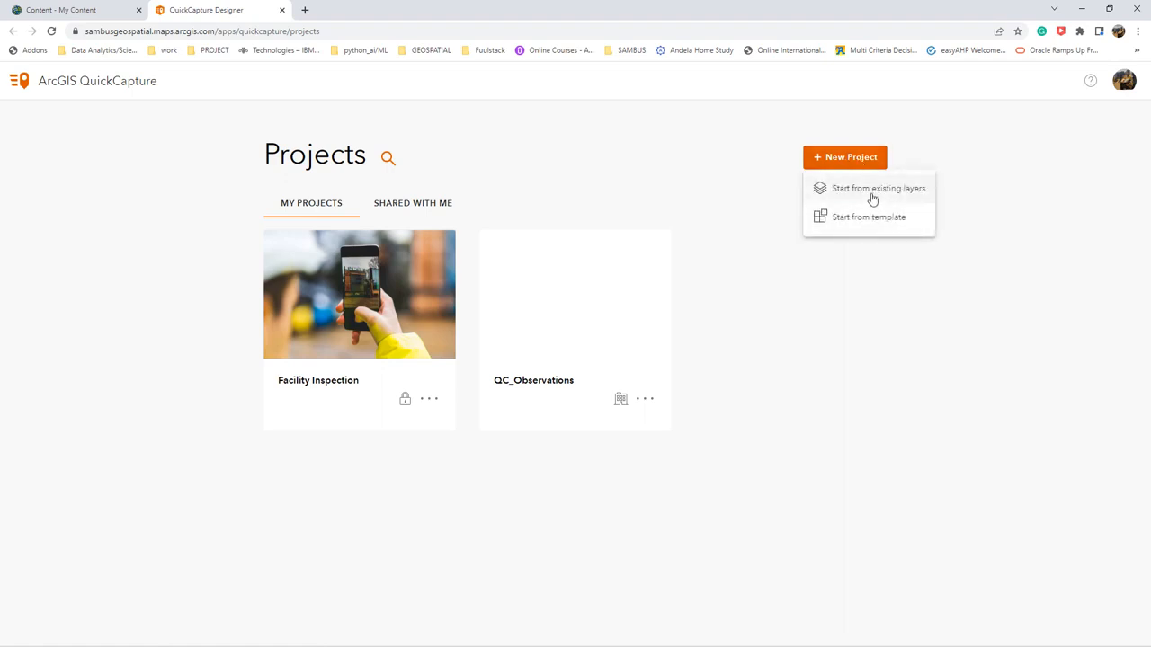
left_click(870, 198)
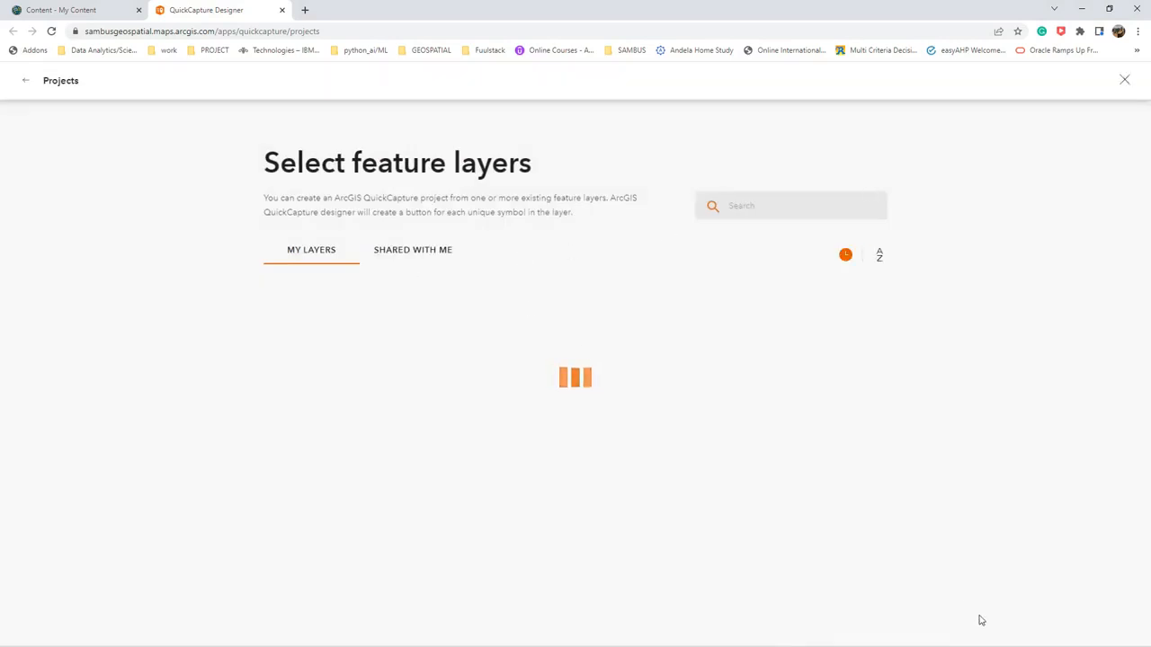
left_click(419, 327)
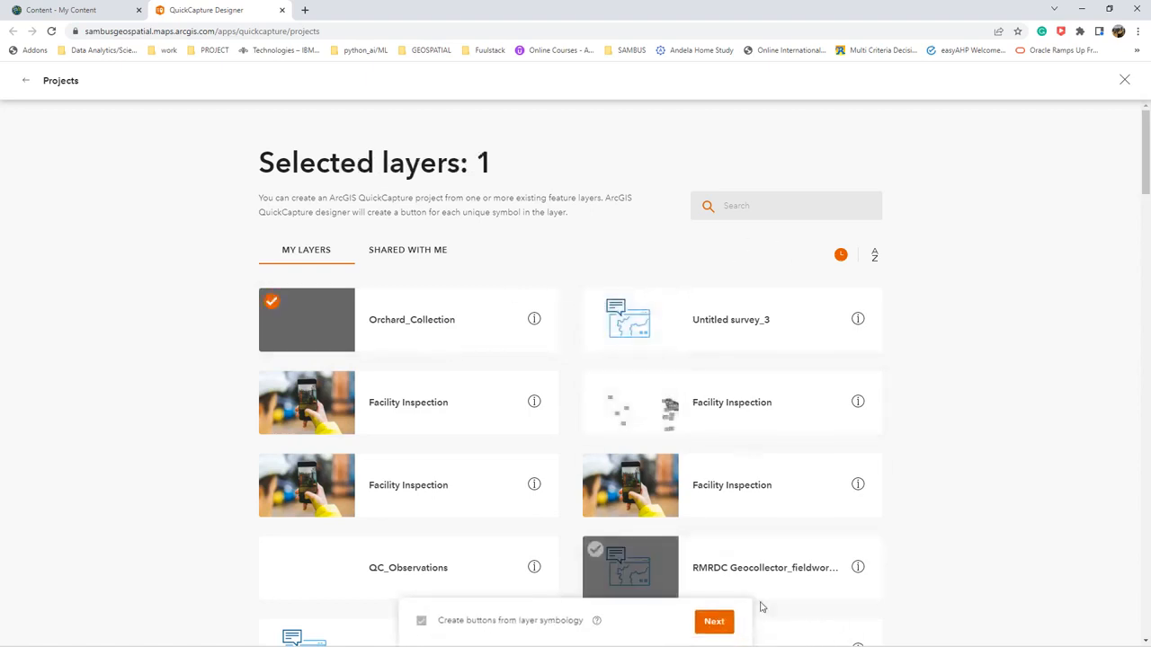
left_click(714, 622)
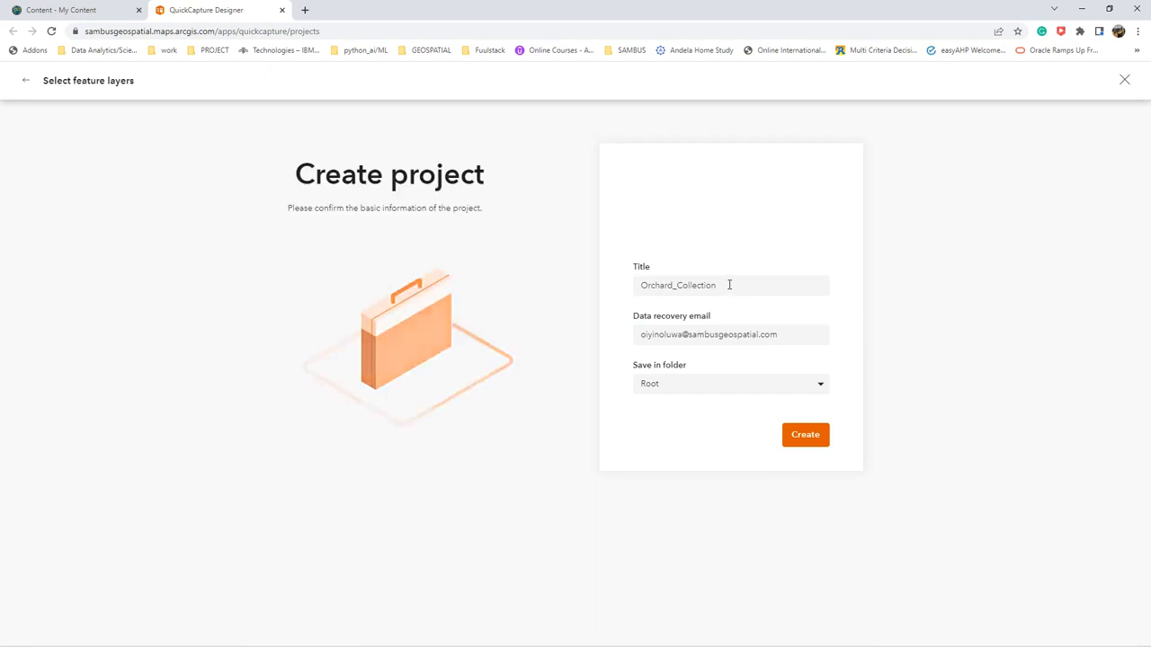
- Title the project Orchard Collection Application, keep Root as its folder, and create it
left_click(677, 288)
key("BackSpace")
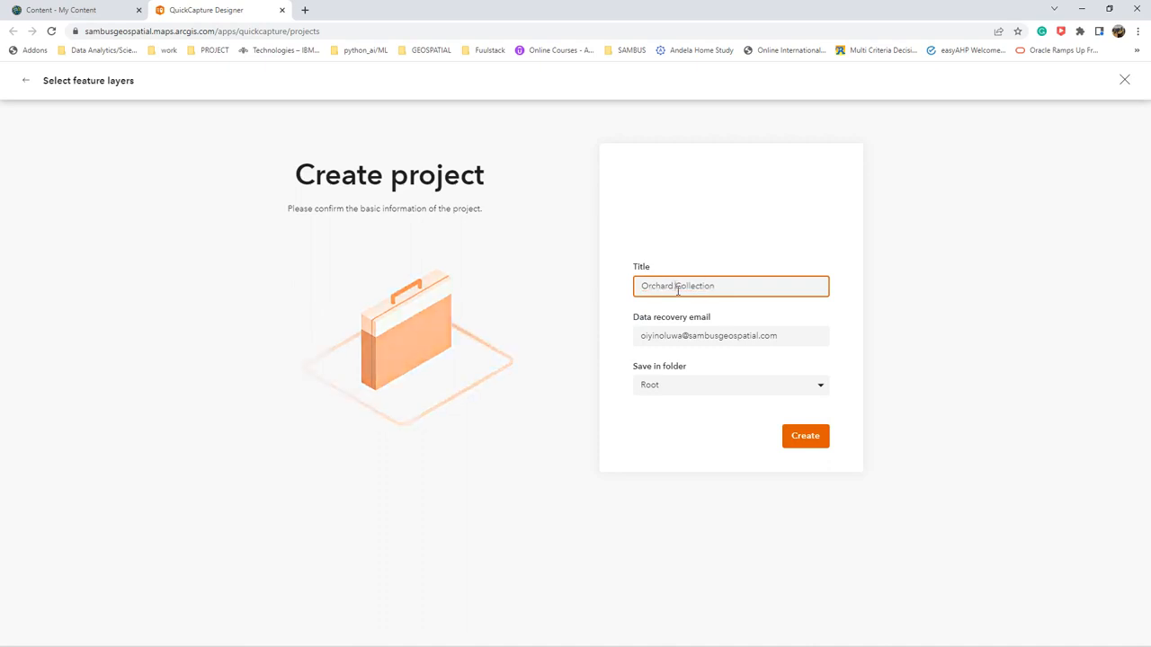
left_click(752, 287)
type("Application")
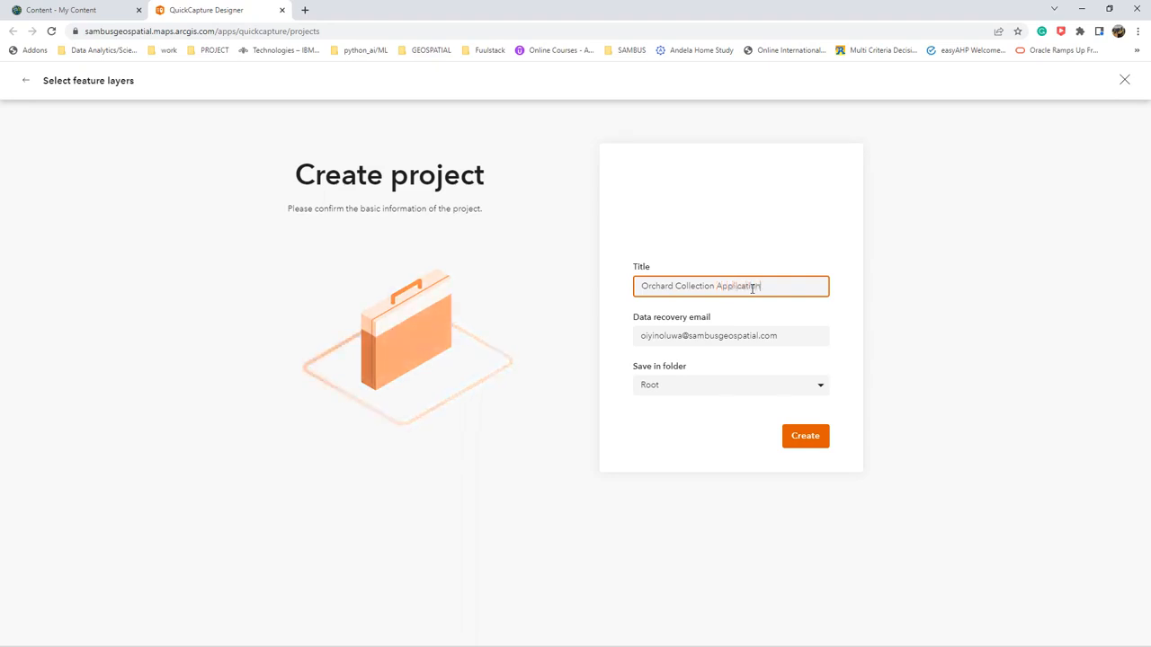
left_click(820, 386)
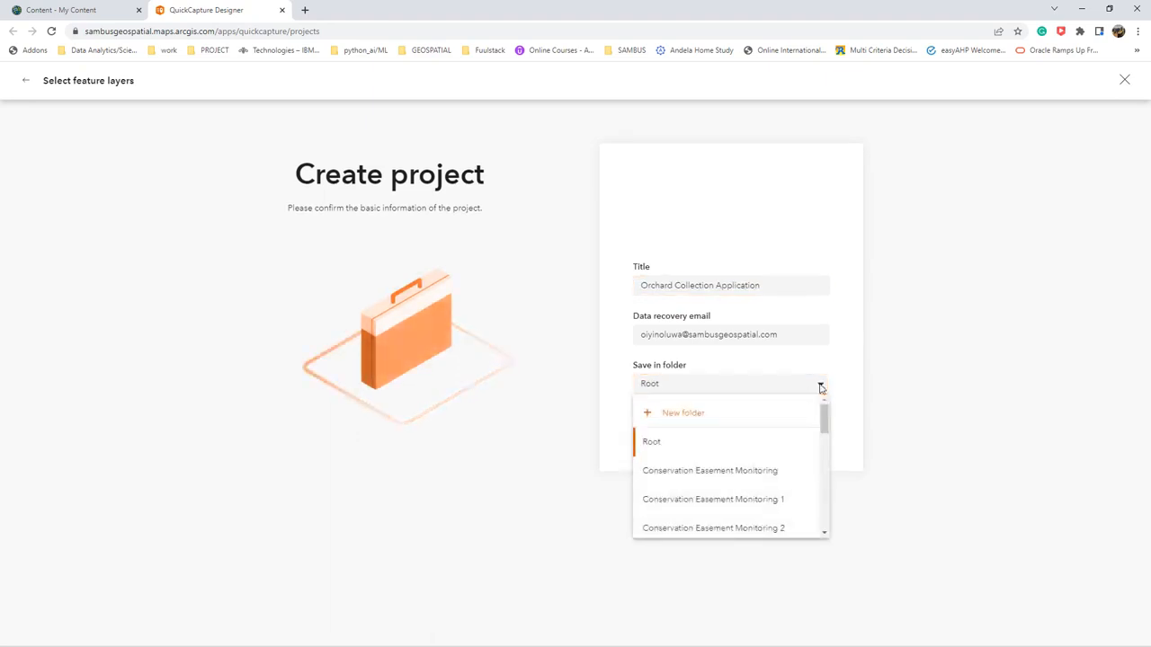
scroll(769, 482, "down", 3)
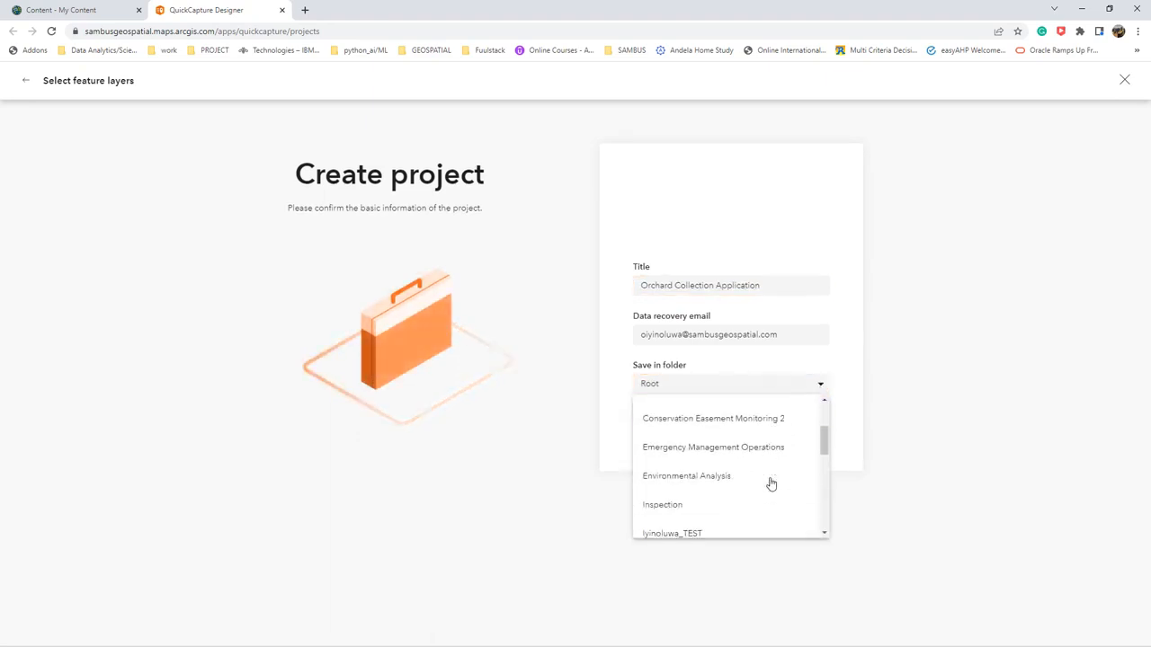
scroll(771, 482, "down", 2)
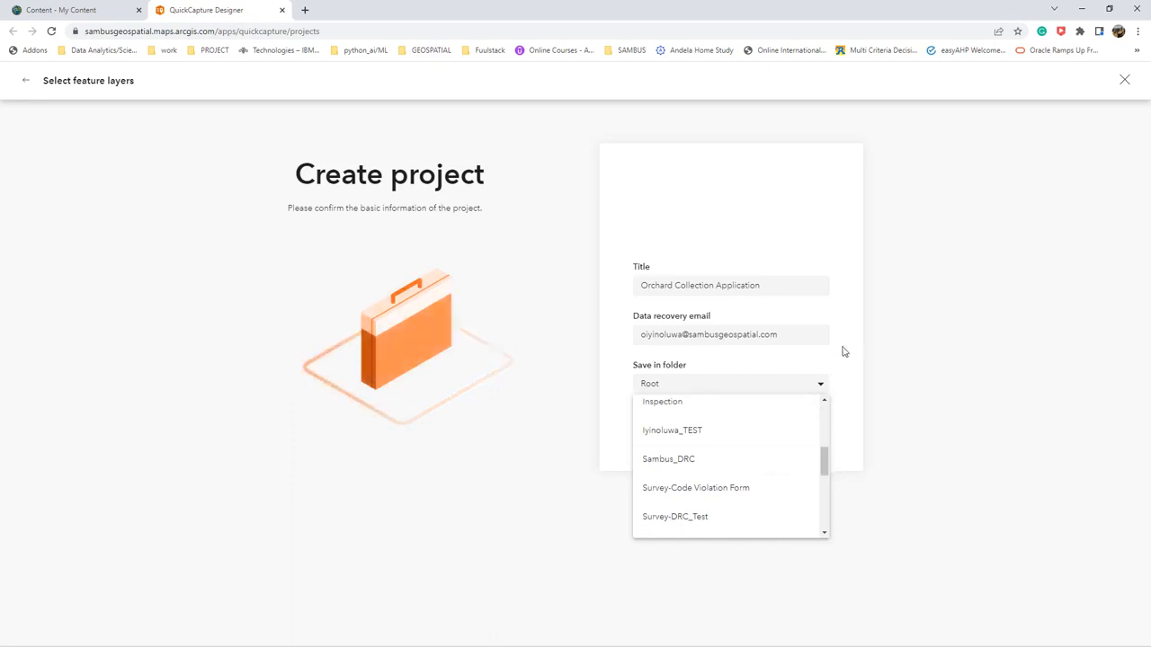
left_click(822, 384)
left_click(819, 436)
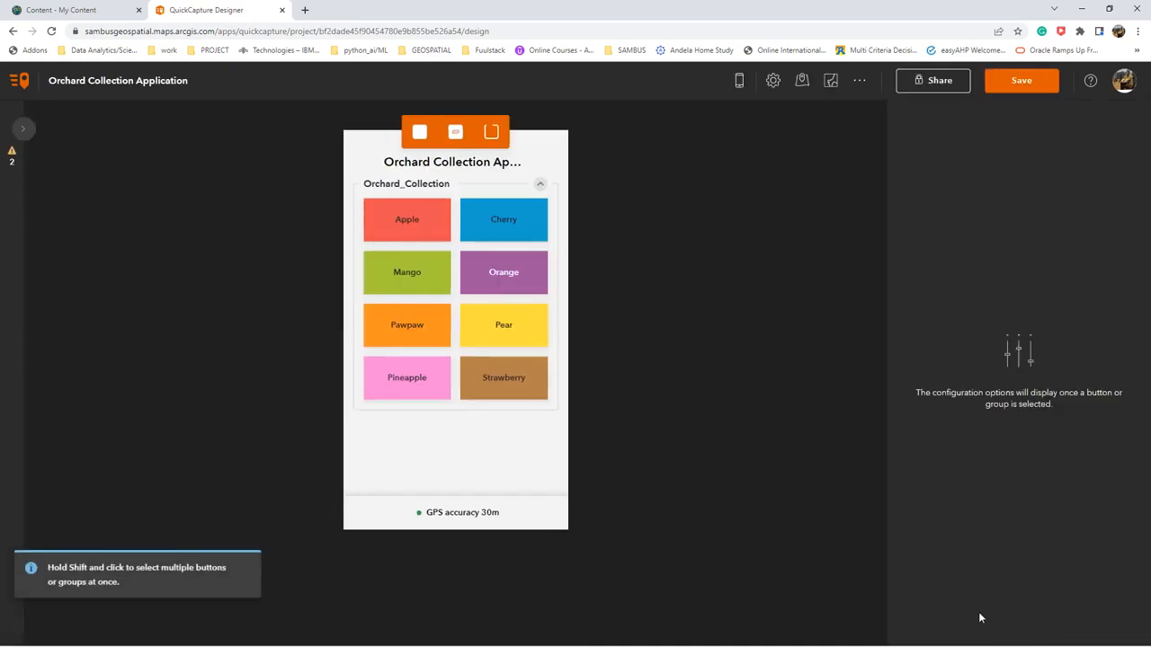
- Try a one-column layout for the Orchard_Collection button group and set it back to 2 columns
left_click(467, 189)
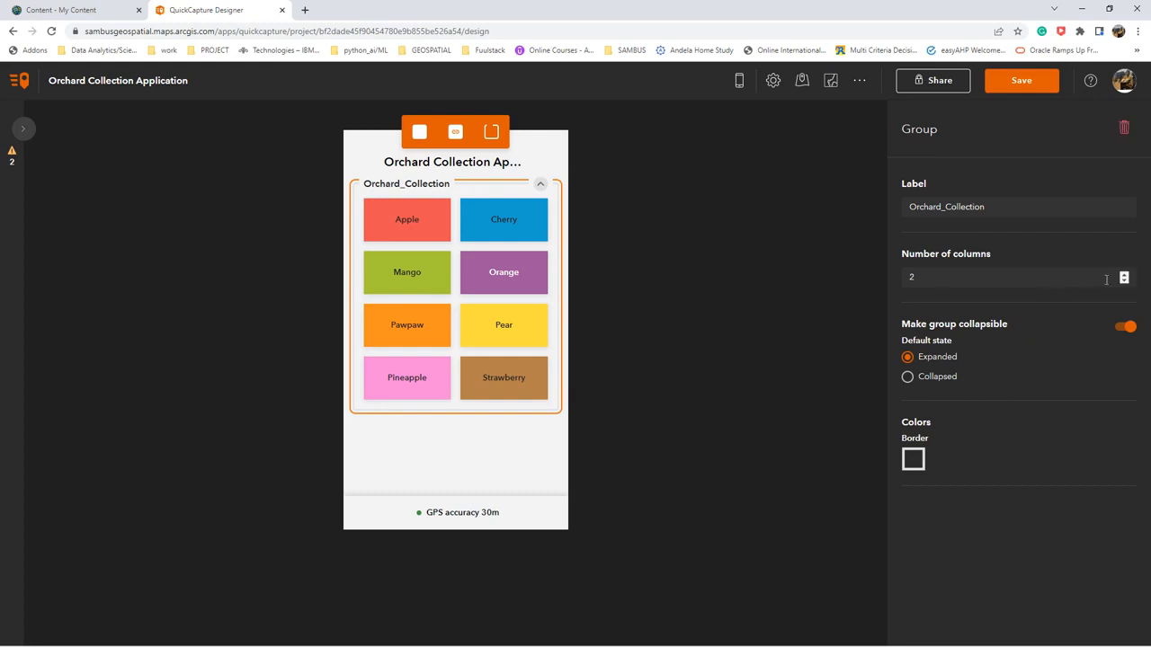
left_click(1124, 281)
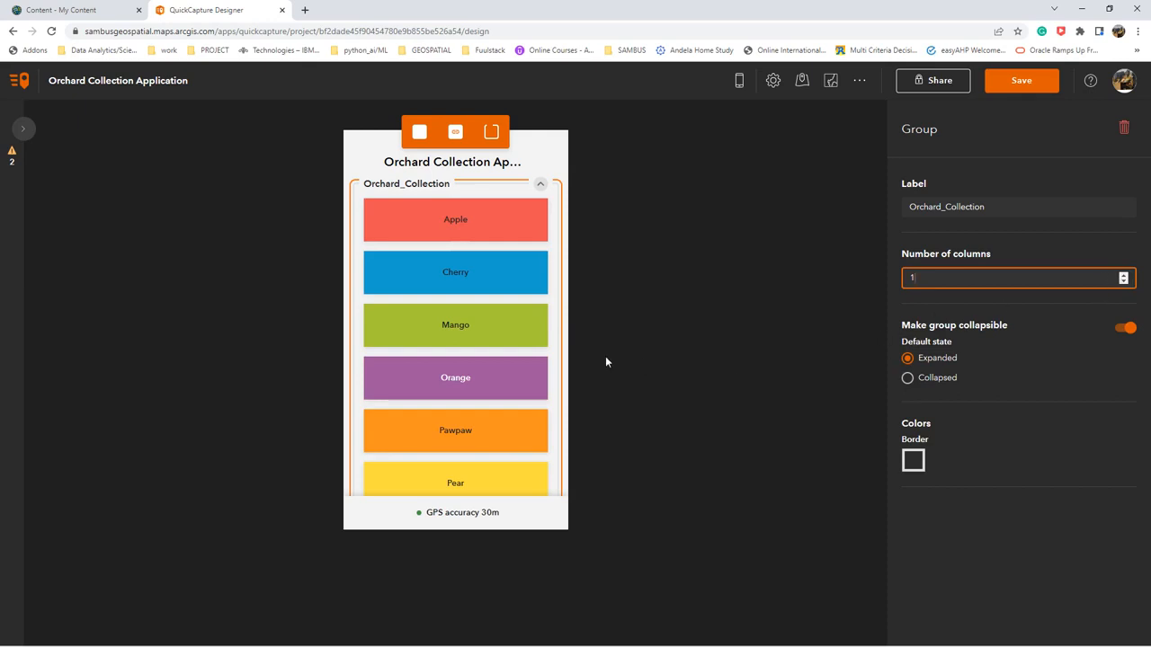
scroll(463, 386, "down", 3)
scroll(463, 386, "up", 3)
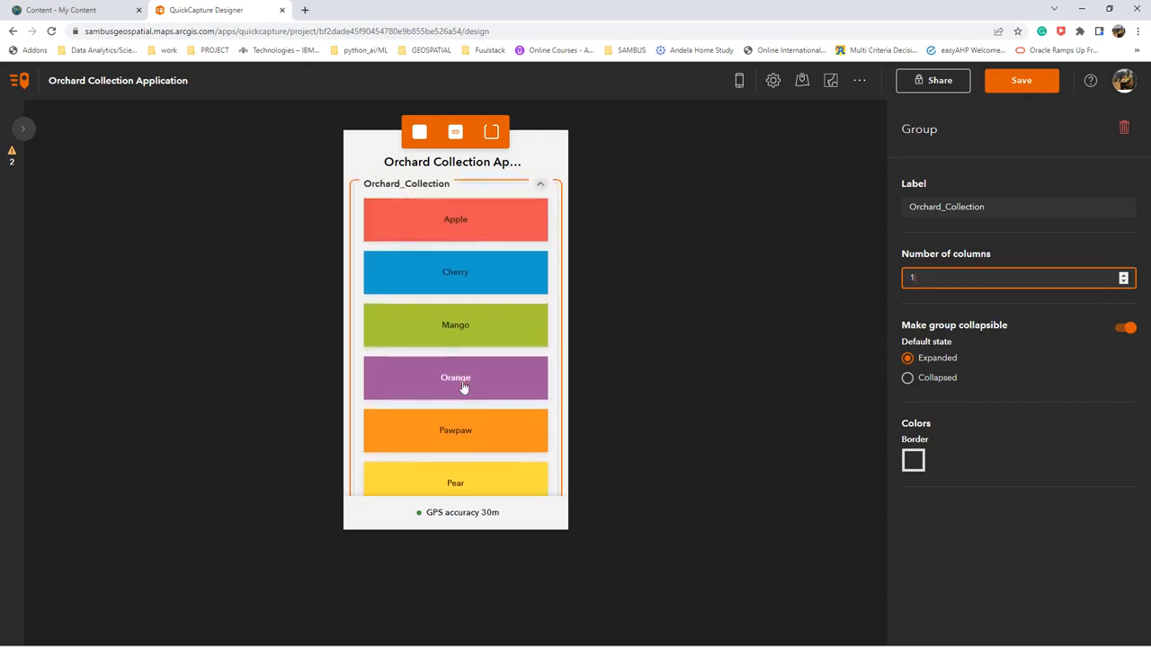
left_click(1123, 278)
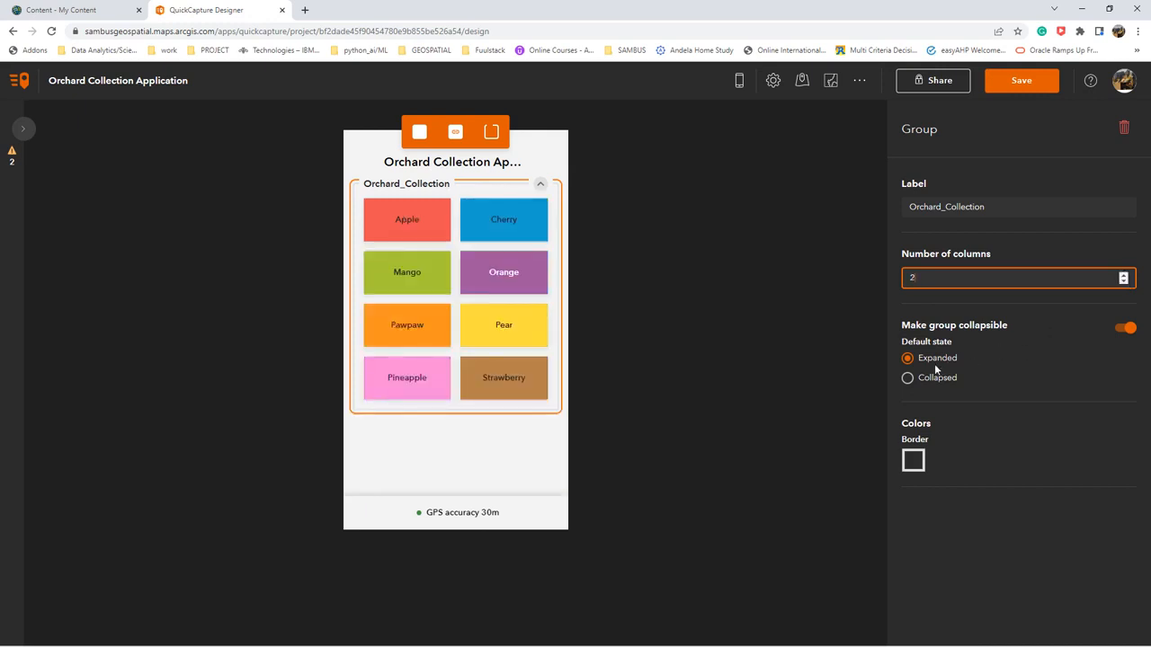
- Try Collapsed as the group's default state, set it back to Expanded, and view the border color choices without picking one
left_click(909, 378)
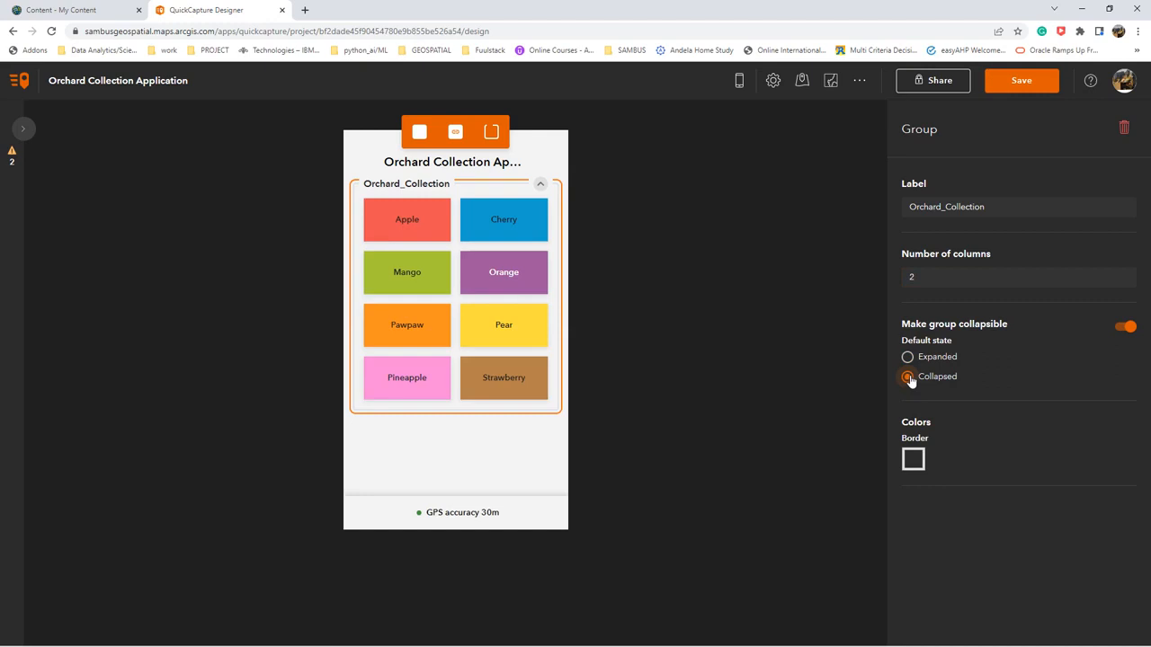
left_click(543, 186)
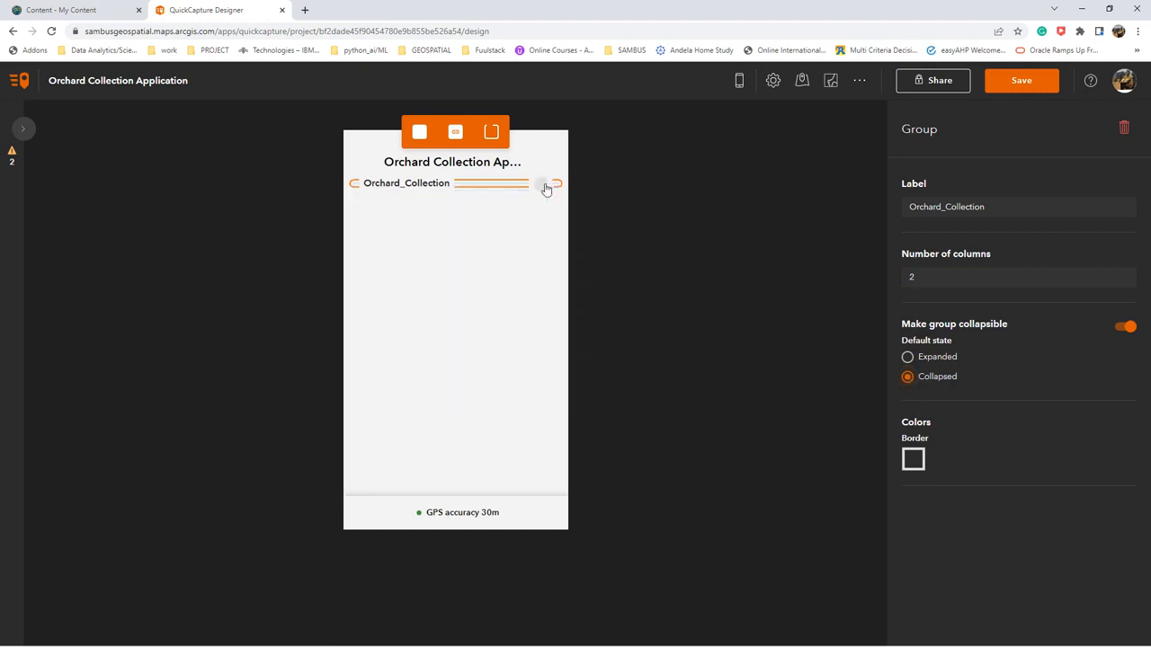
left_click(543, 186)
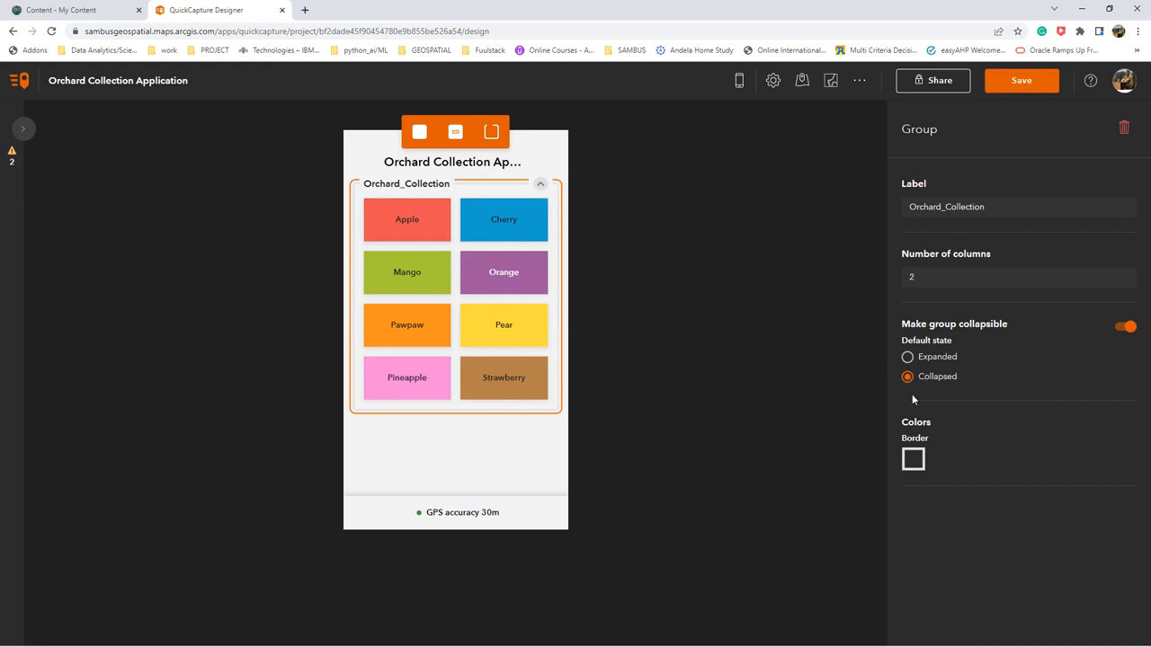
left_click(907, 358)
left_click(913, 460)
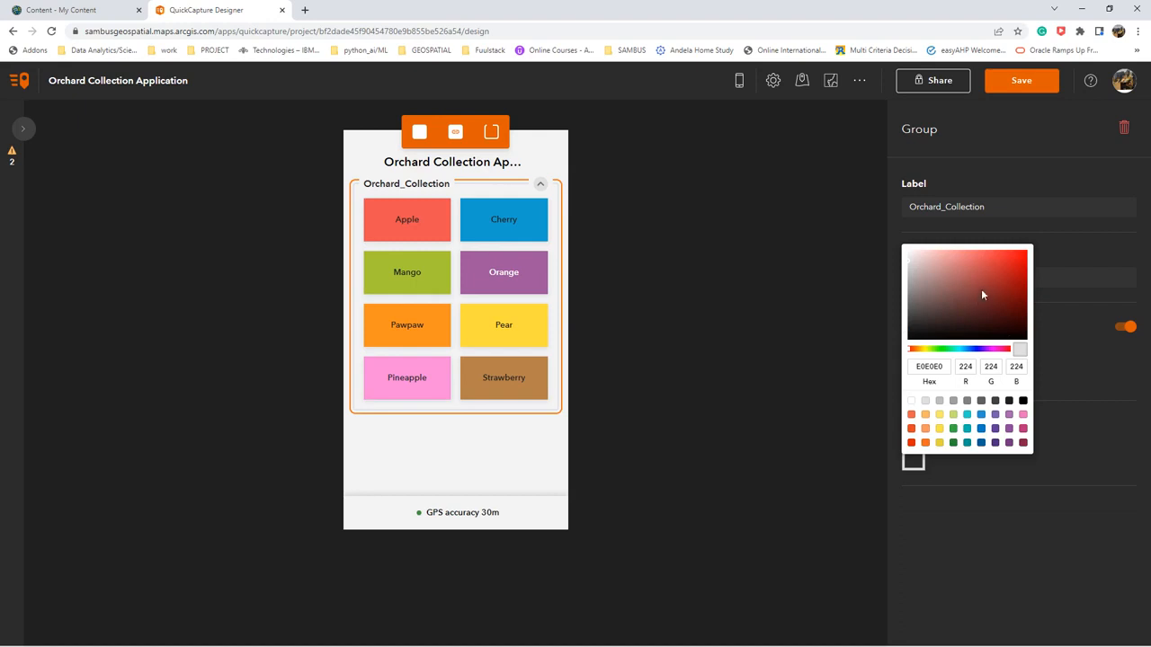
left_click(994, 504)
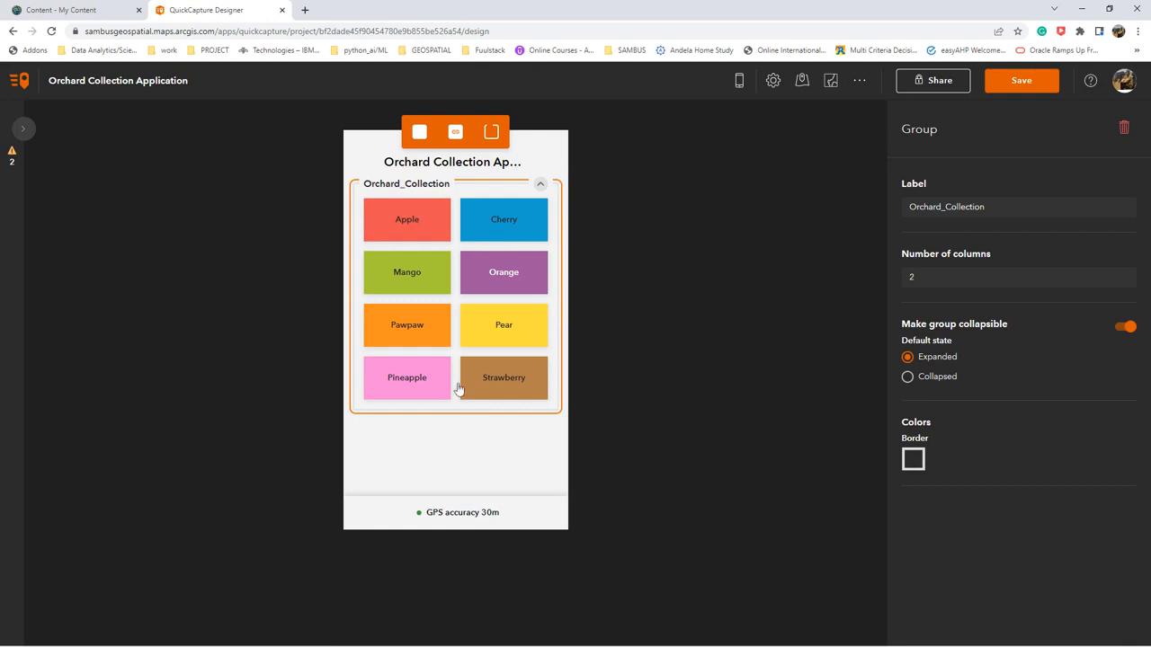
- Upload the apple picture from Downloads to the Apple button and style the button with the smallest size and rounded corners
left_click(390, 229)
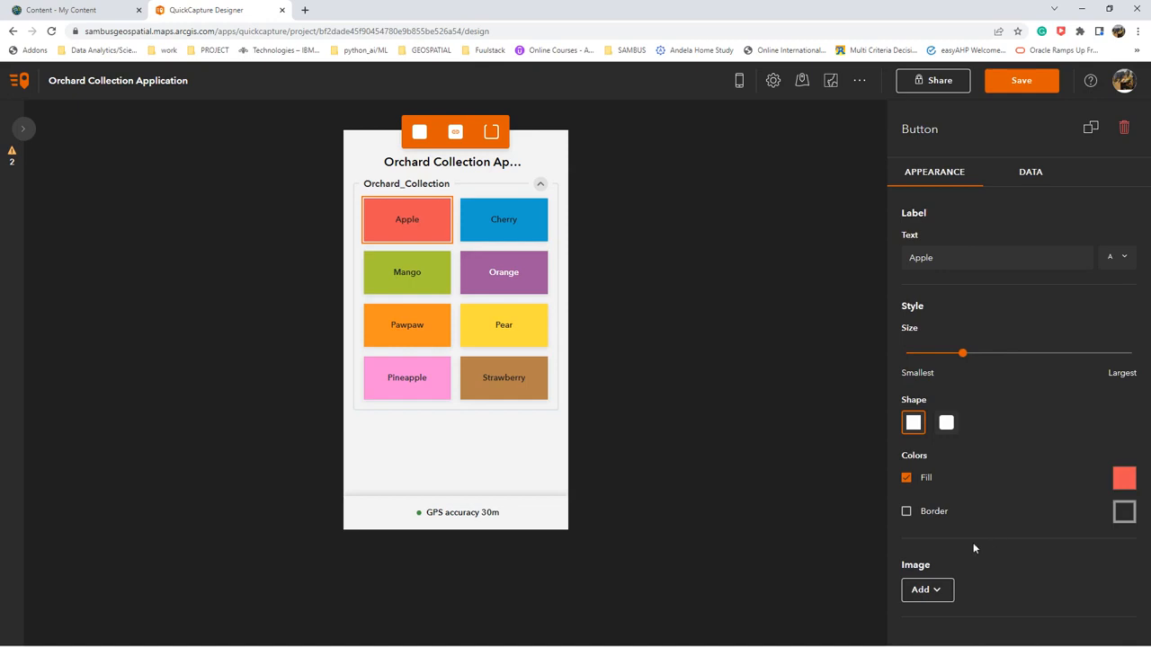
left_click(936, 590)
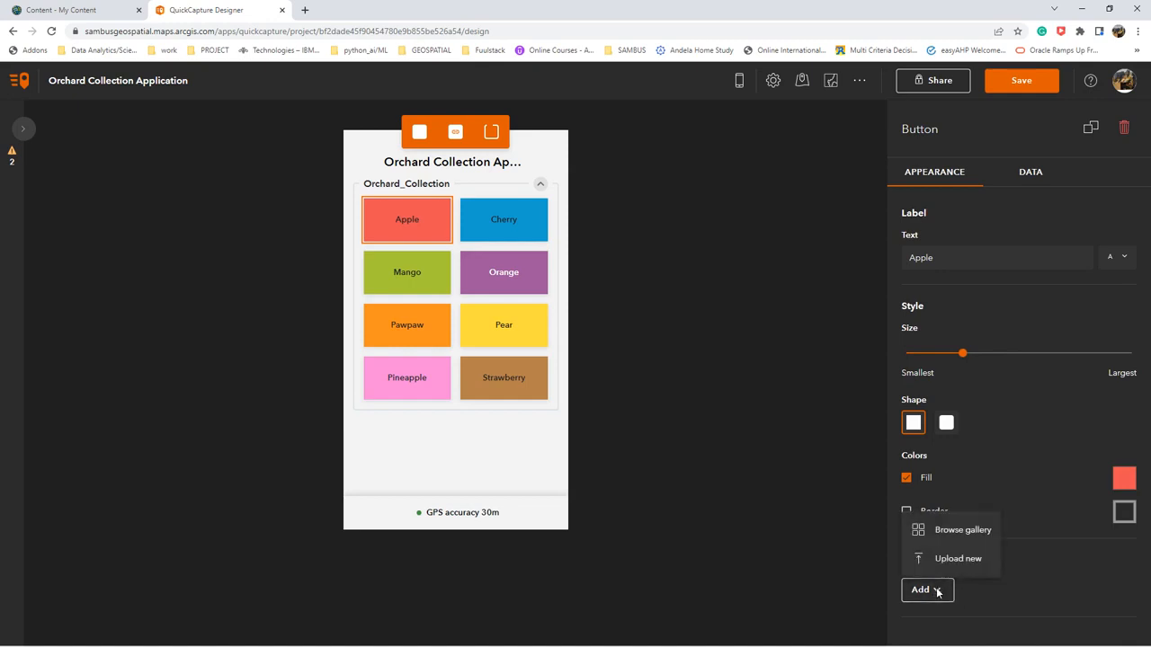
left_click(948, 559)
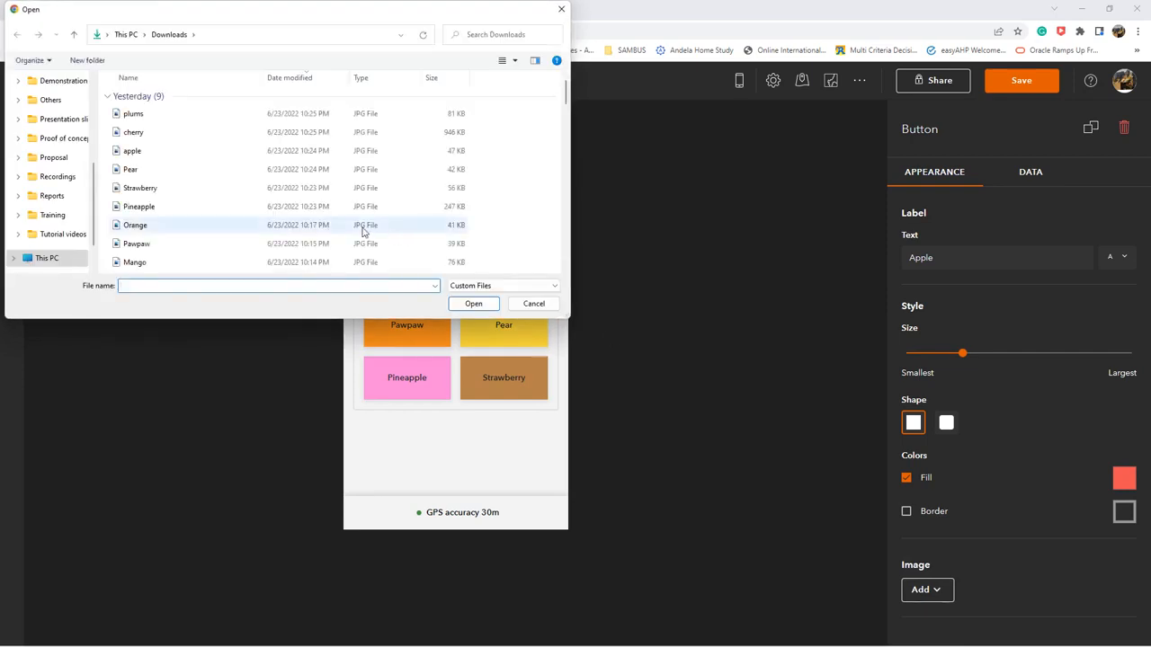
left_click(187, 152)
left_click(473, 303)
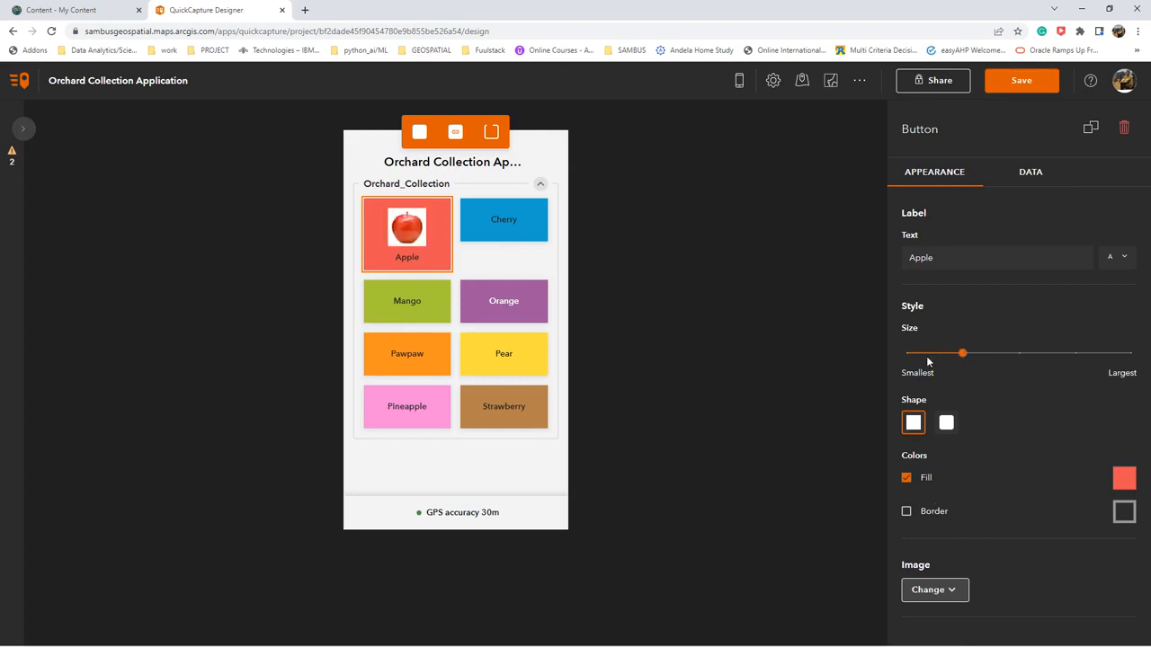
left_click_drag(962, 353, 915, 358)
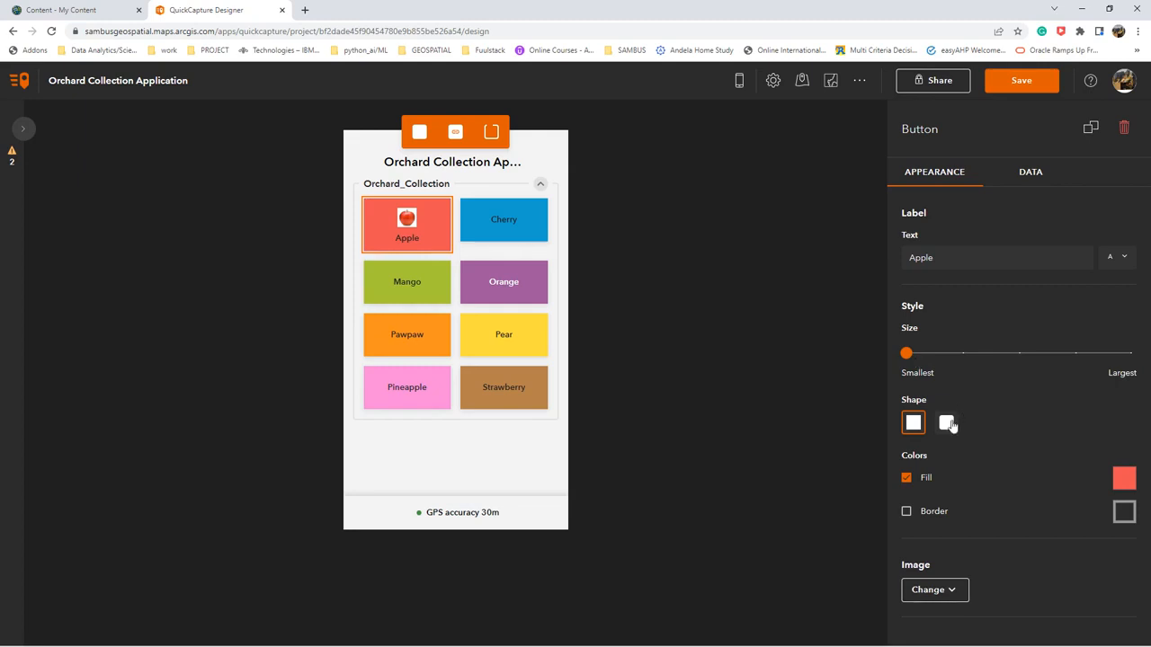
left_click(949, 424)
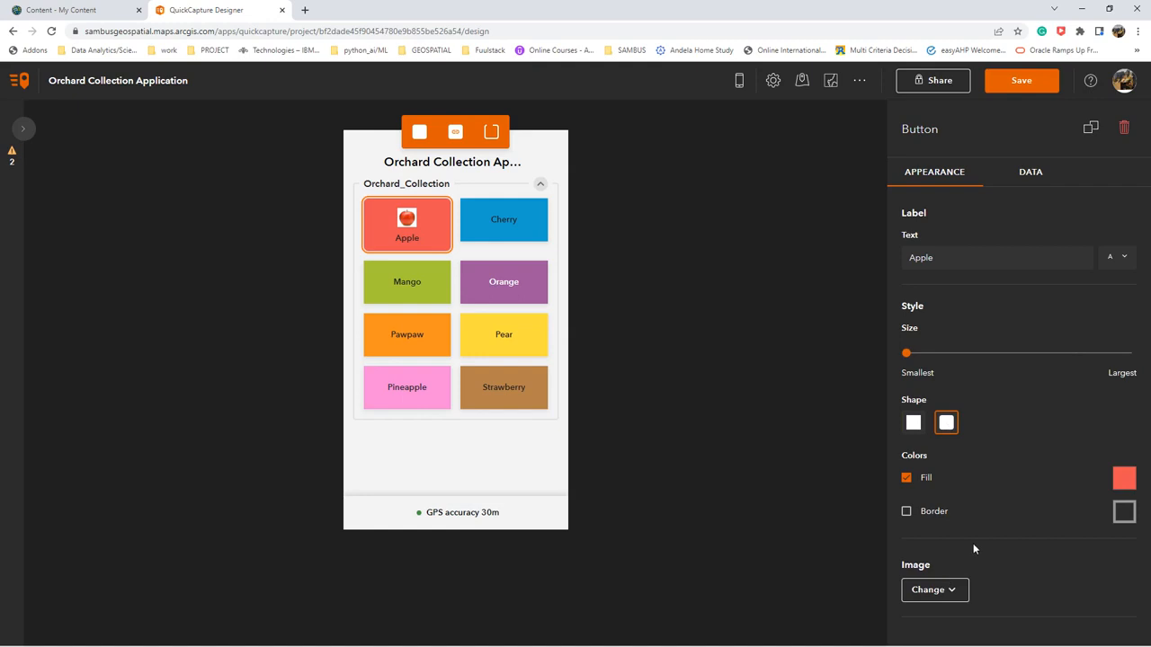
- Upload the cherry picture from Downloads as the image of the Cherry button
left_click(537, 235)
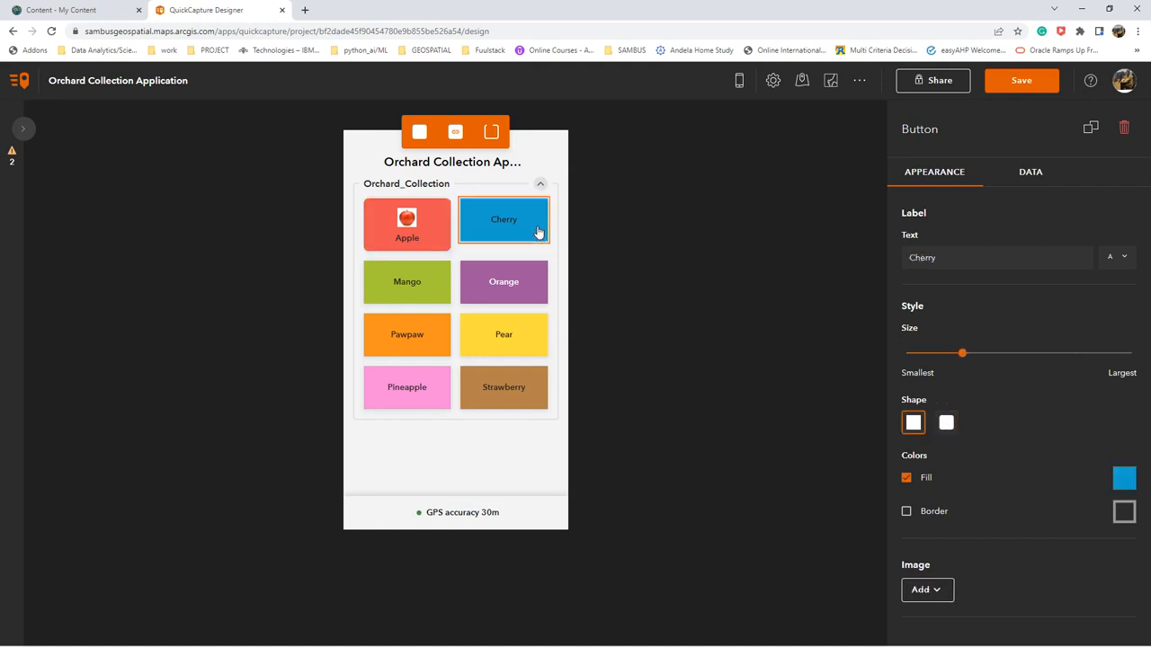
left_click(940, 592)
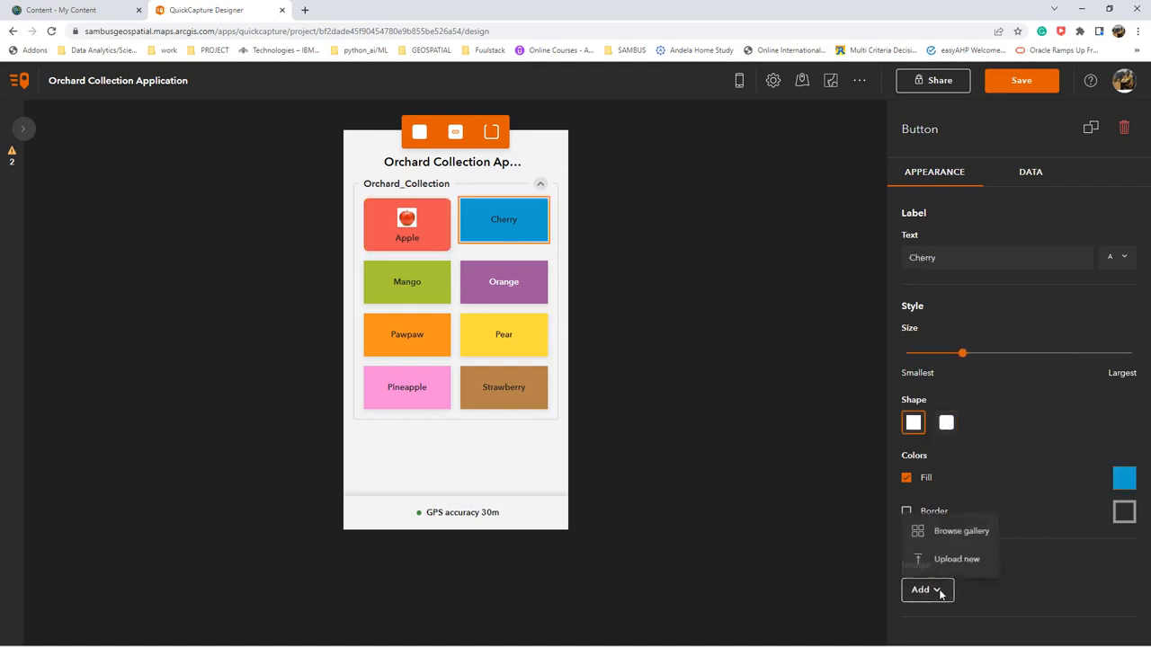
left_click(956, 558)
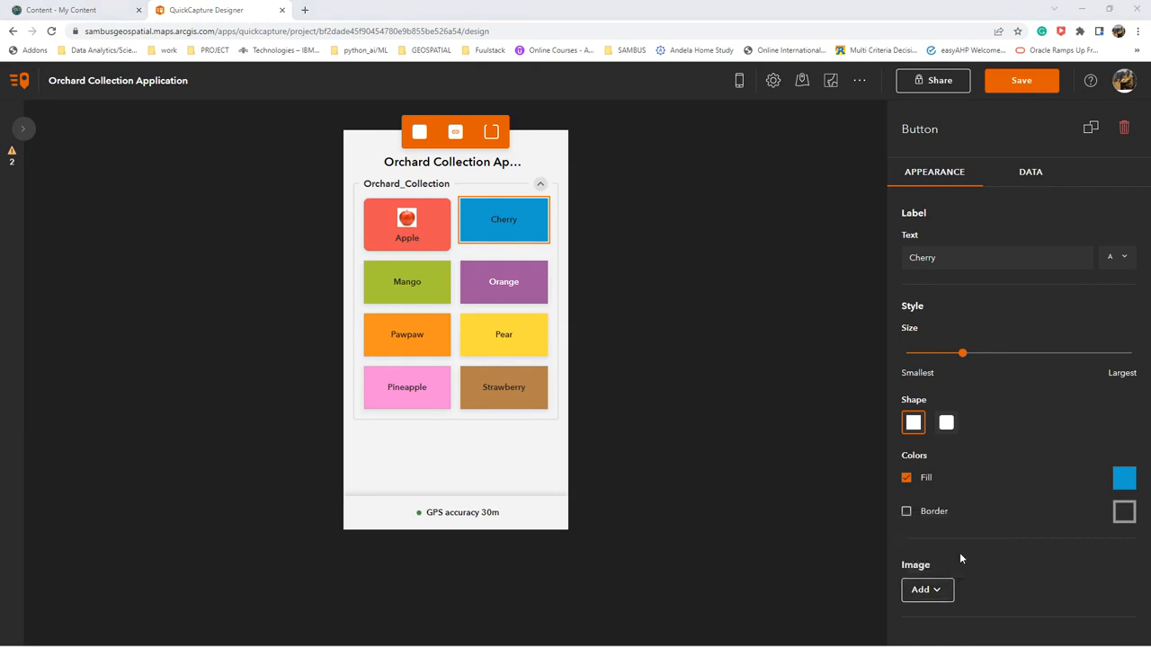
left_click_drag(221, 134, 480, 308)
left_click(478, 306)
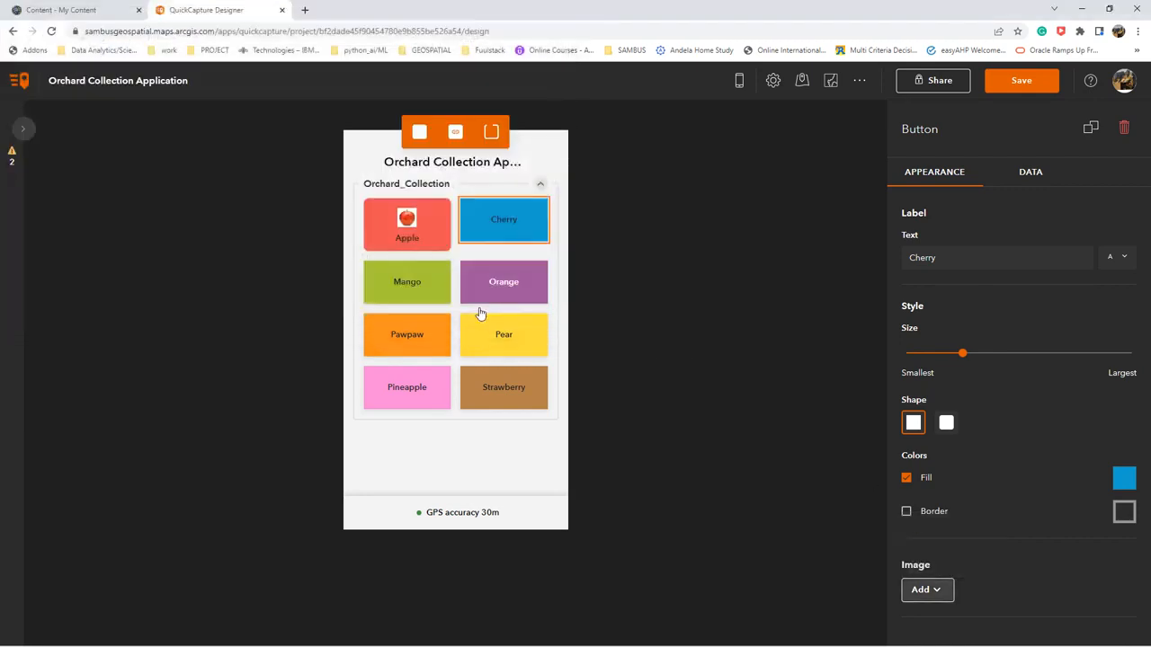
- Add the cherry picture to the Cherry button and set the button to the smallest size
left_click(935, 600)
left_click_drag(963, 354, 903, 352)
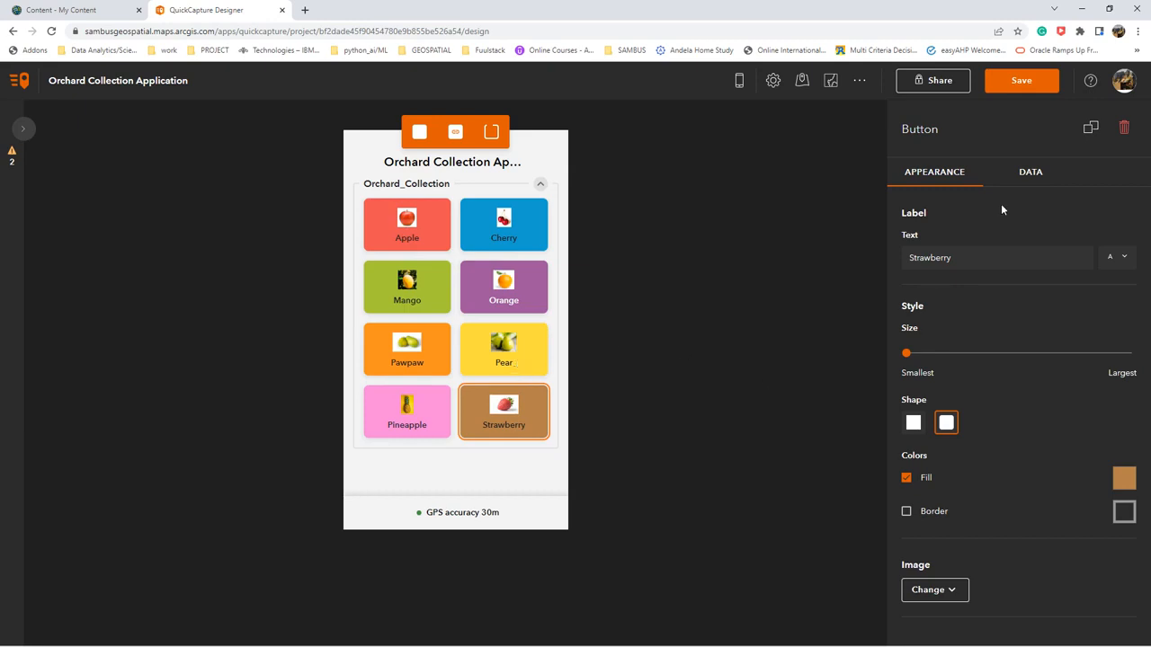
- Turn on Take photo for the Strawberry, Pineapple and Pear buttons
left_click(1043, 175)
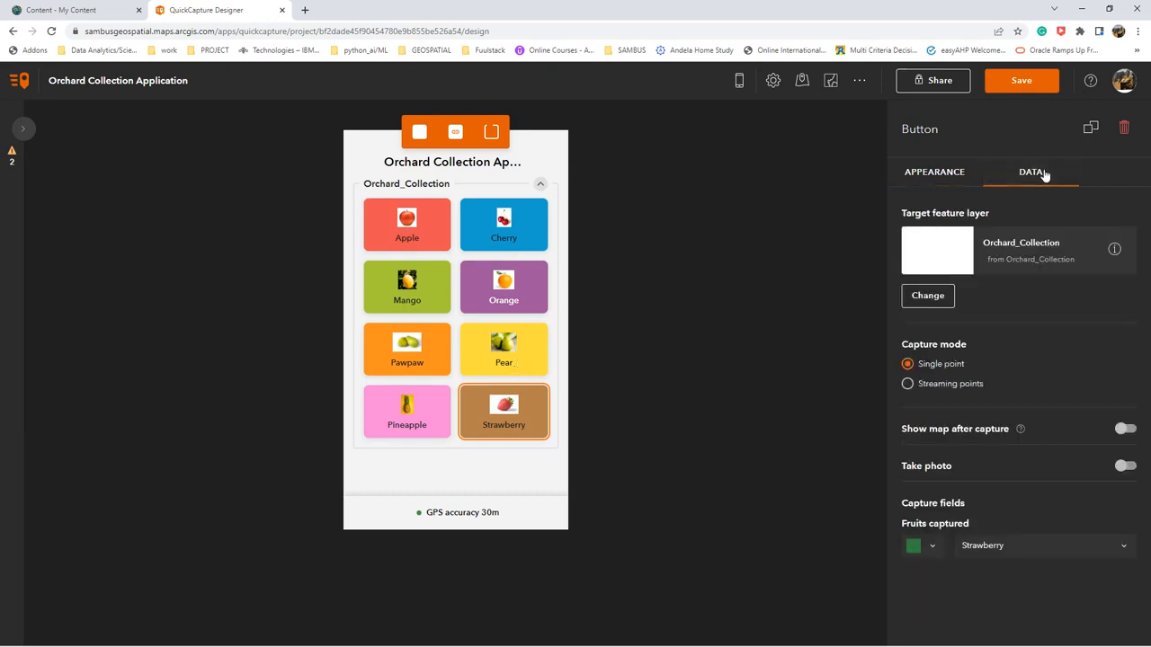
mouse_move(1025, 431)
left_click(1121, 466)
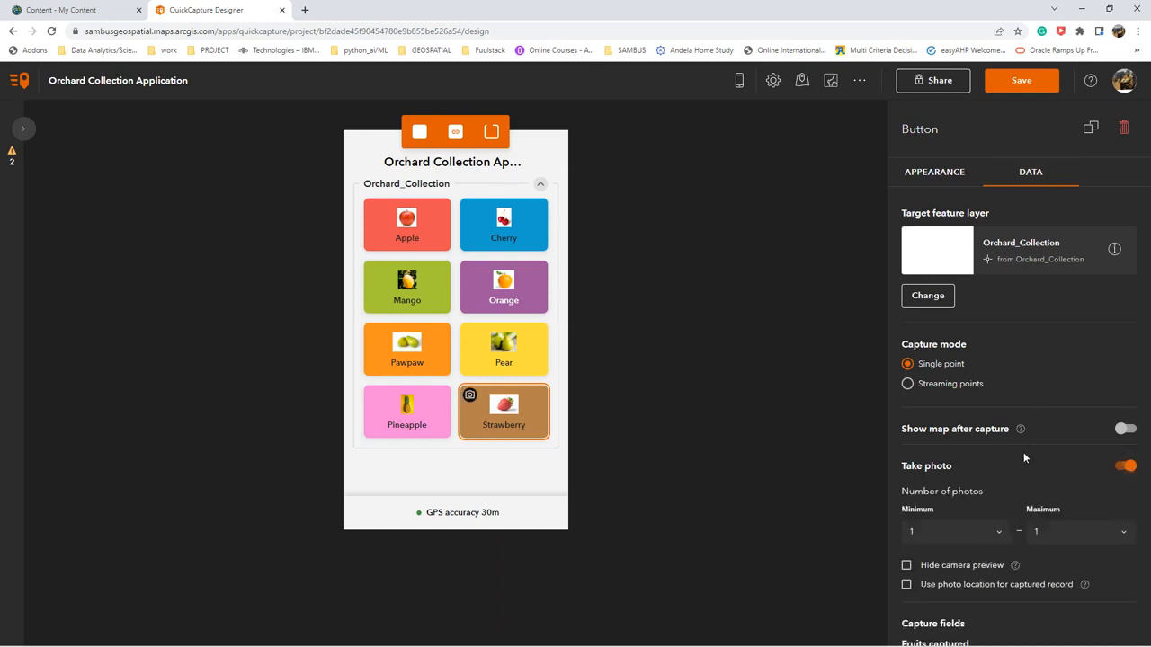
left_click(427, 419)
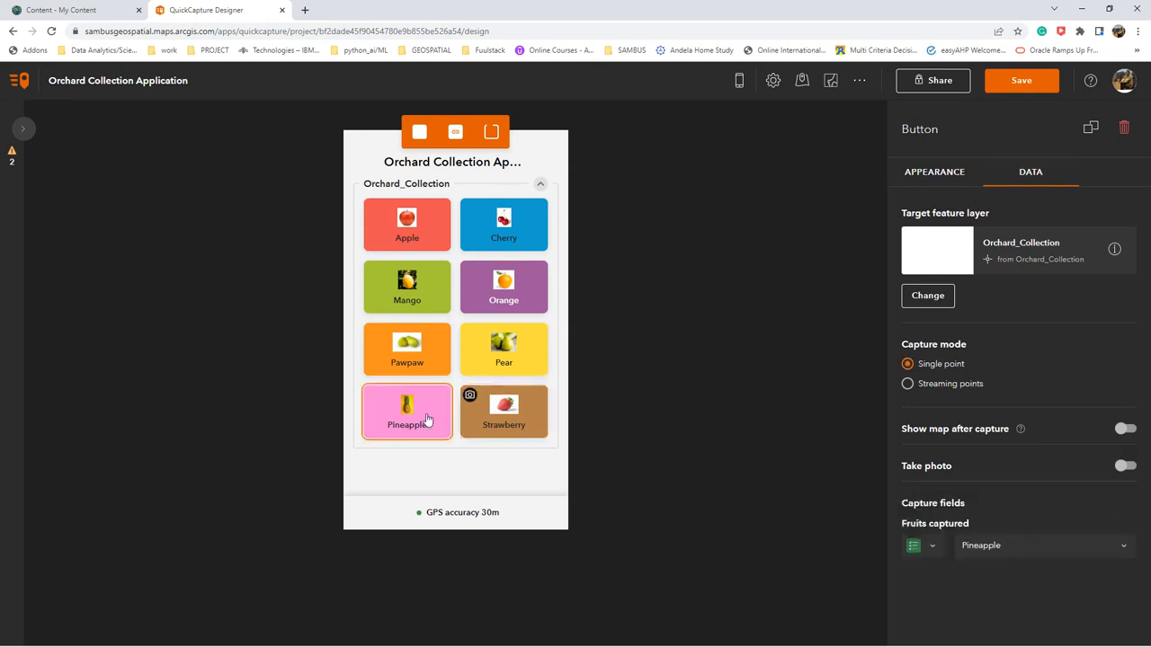
left_click(1122, 467)
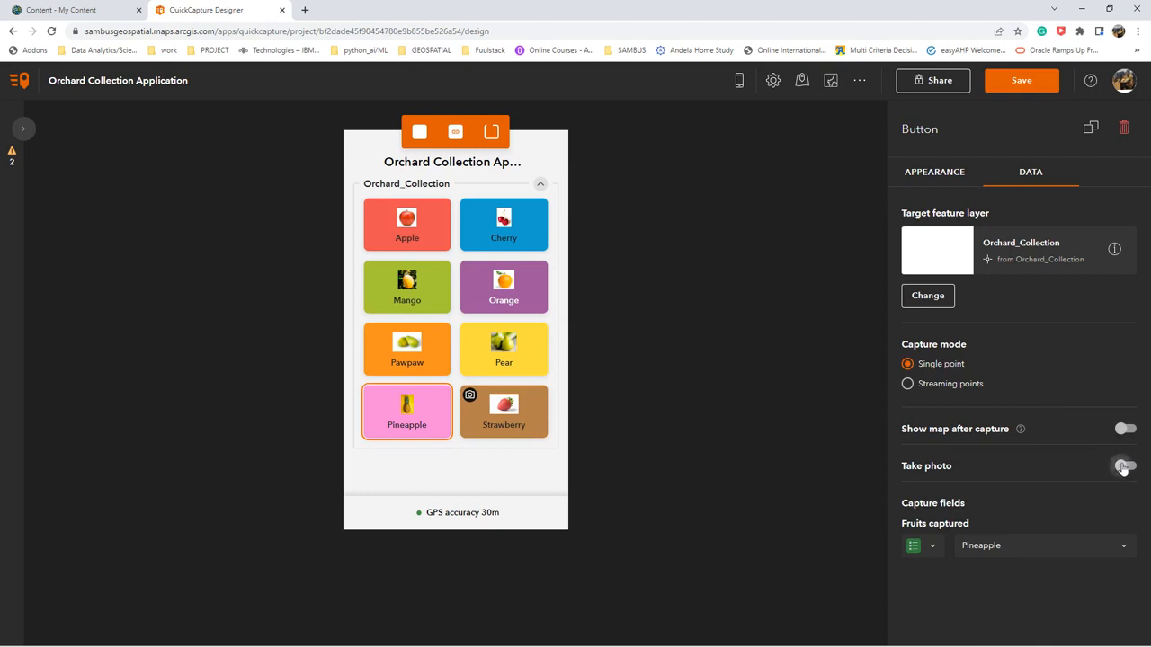
left_click(532, 360)
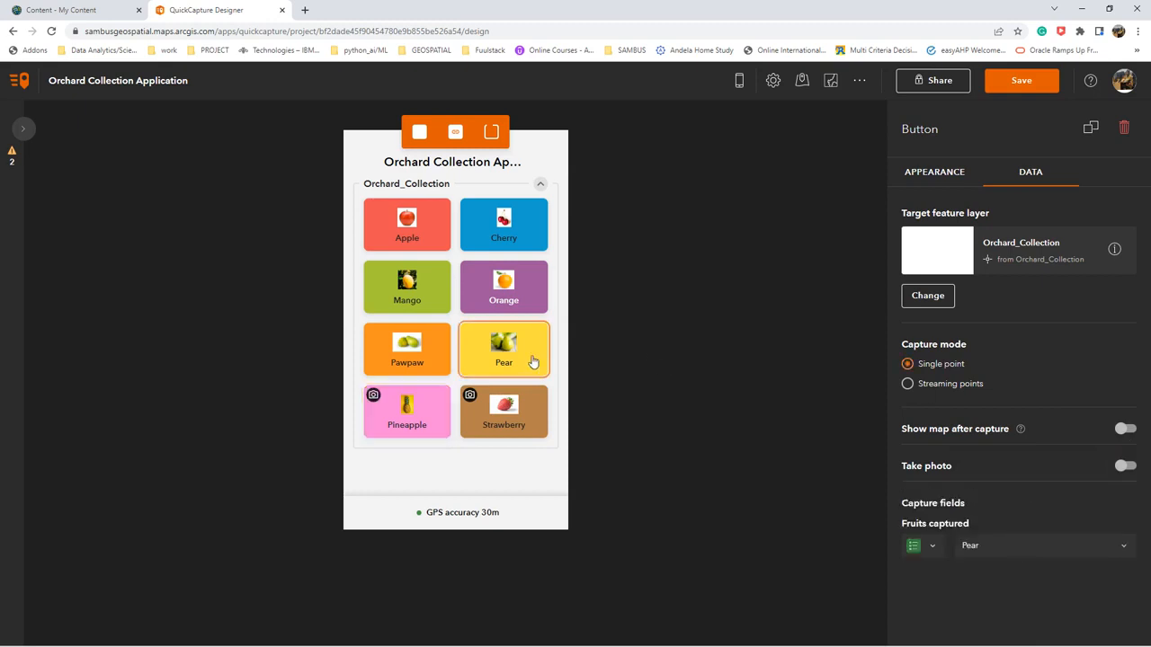
left_click(1124, 465)
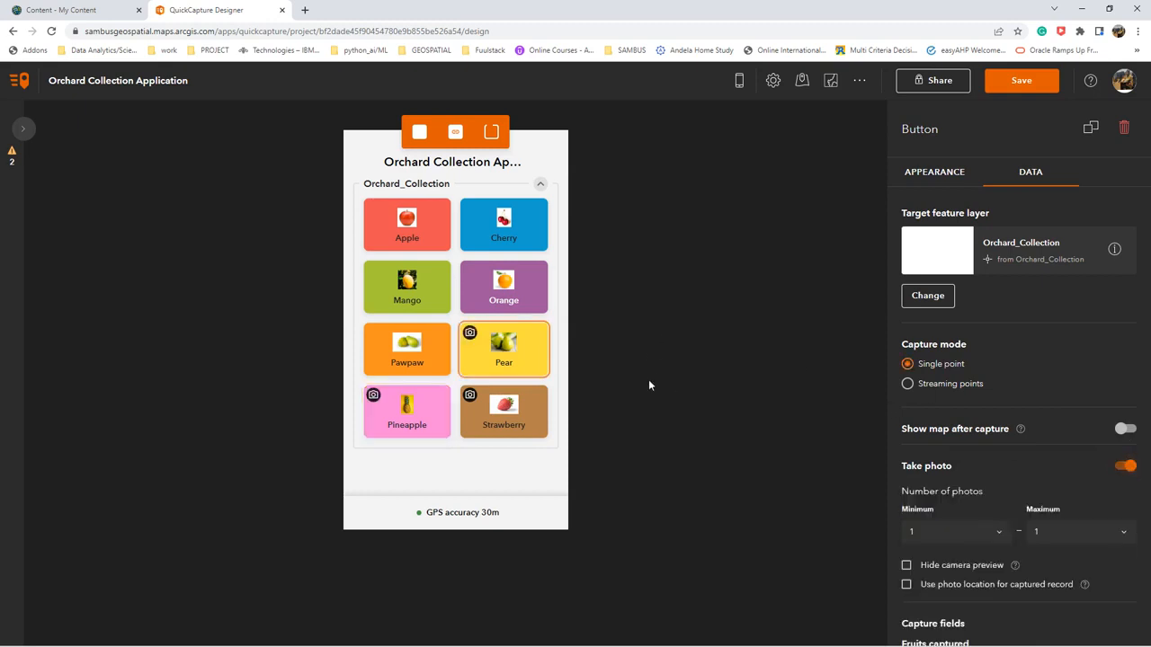
- Turn on Take photo for the Pawpaw, Orange, Mango, Cherry and Apple buttons
left_click(404, 358)
left_click(1124, 466)
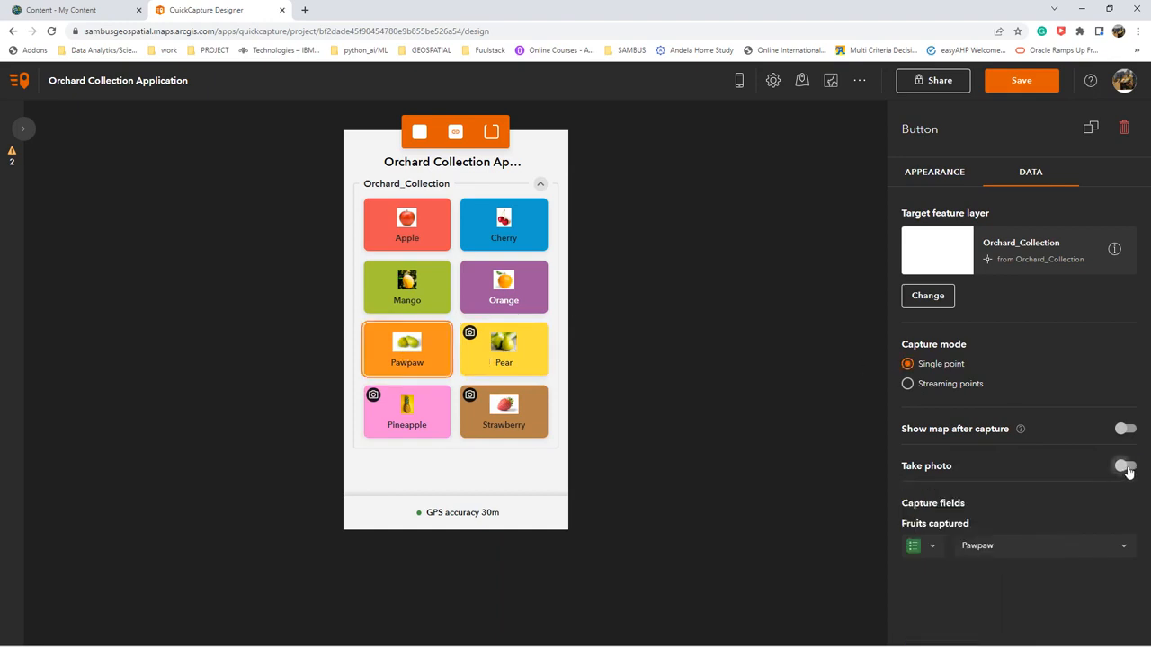
left_click(499, 301)
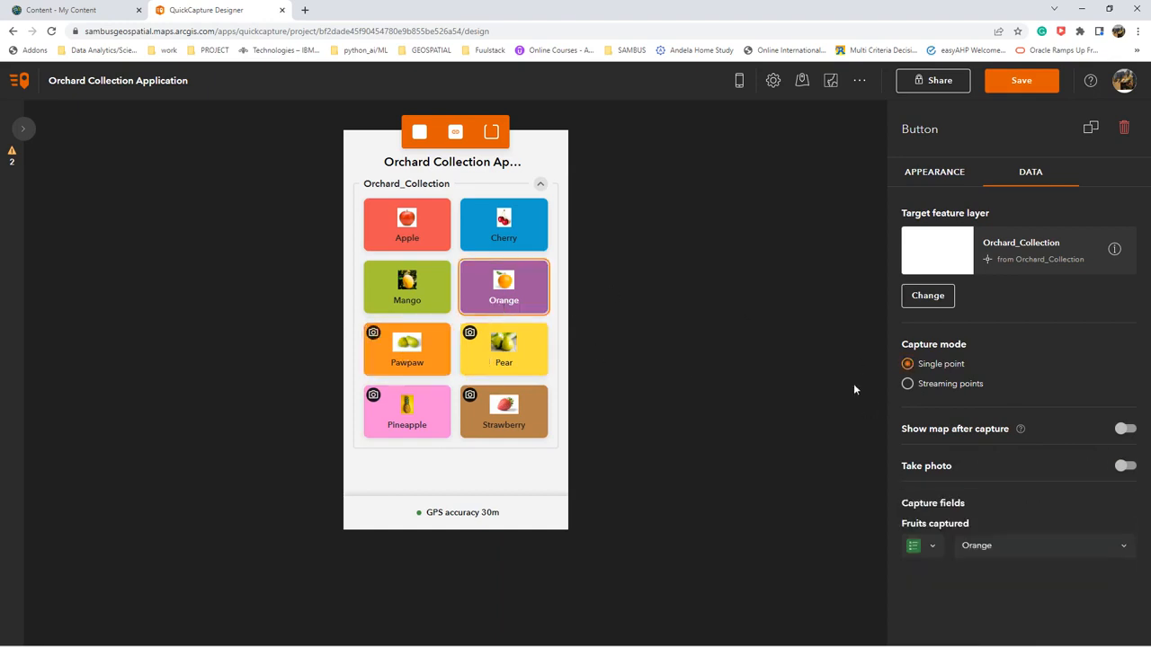
left_click(1124, 466)
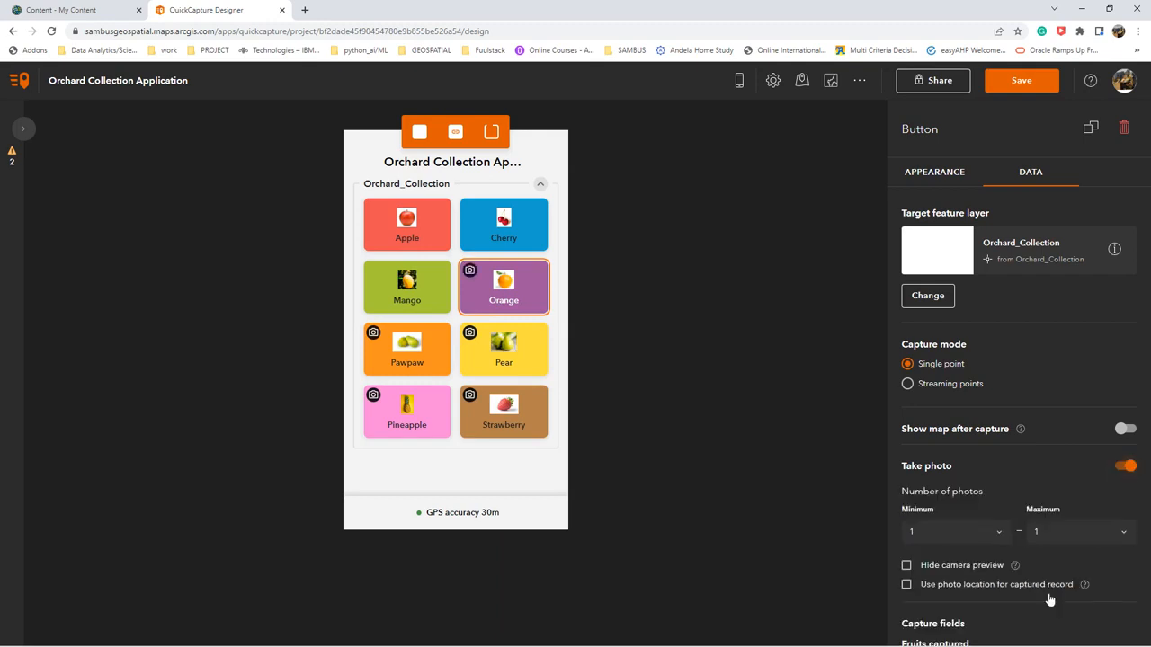
scroll(995, 636, "down", 1)
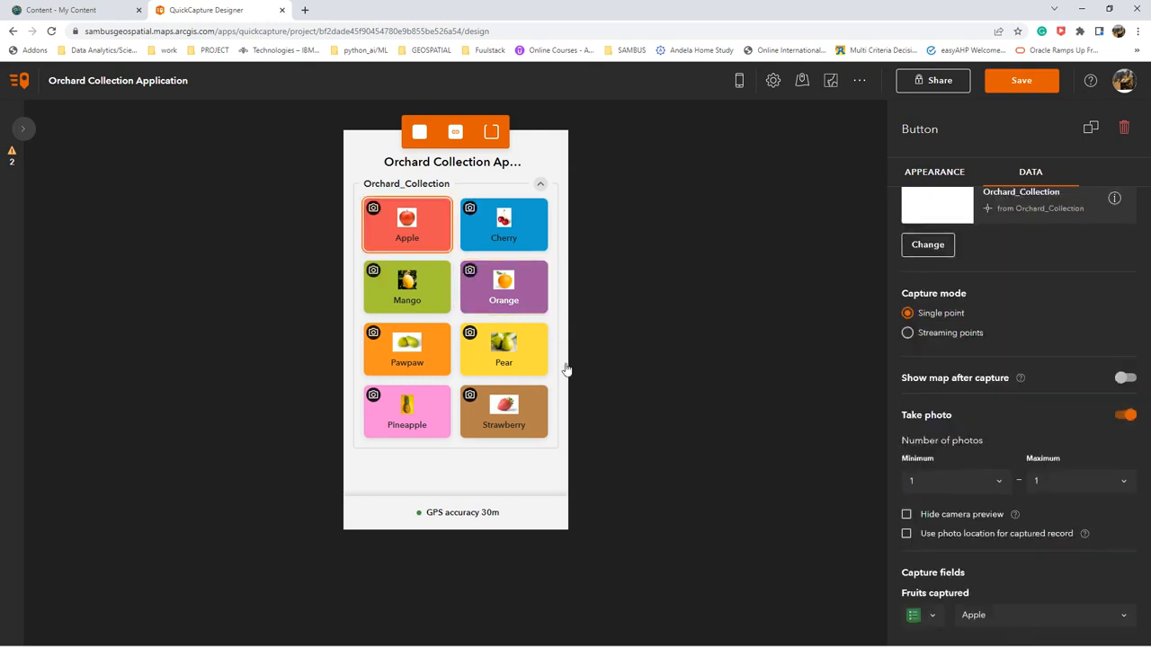
left_click(443, 228)
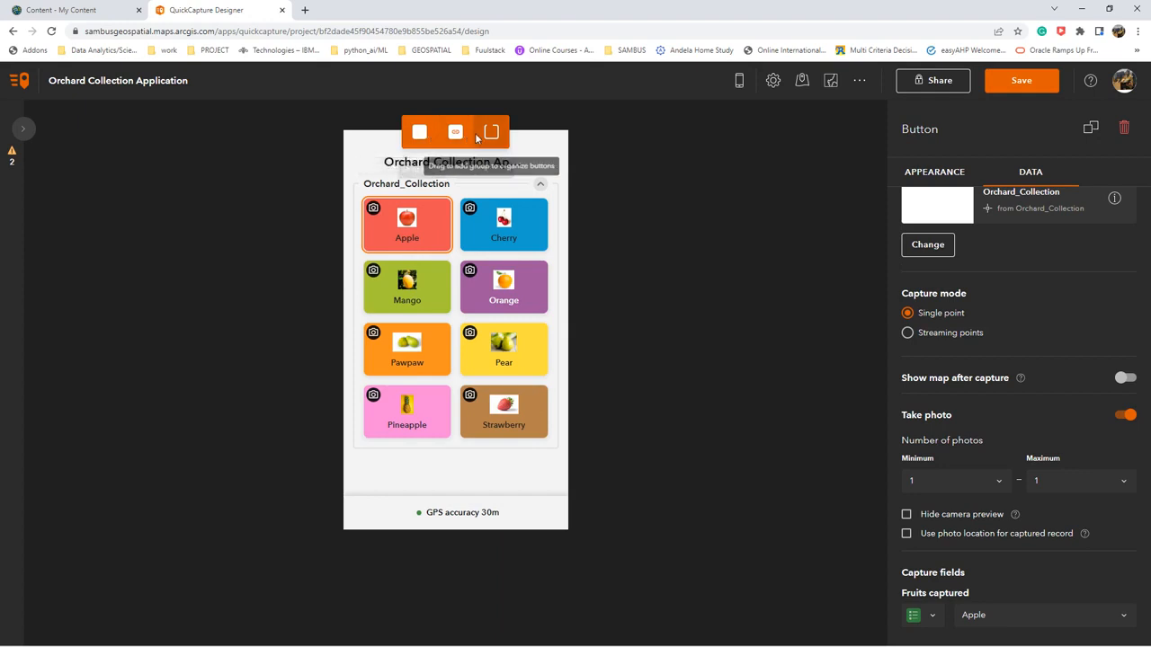
- Add a new button group above the Orchard_Collection group and label it Vineyard
left_click_drag(490, 133, 402, 194)
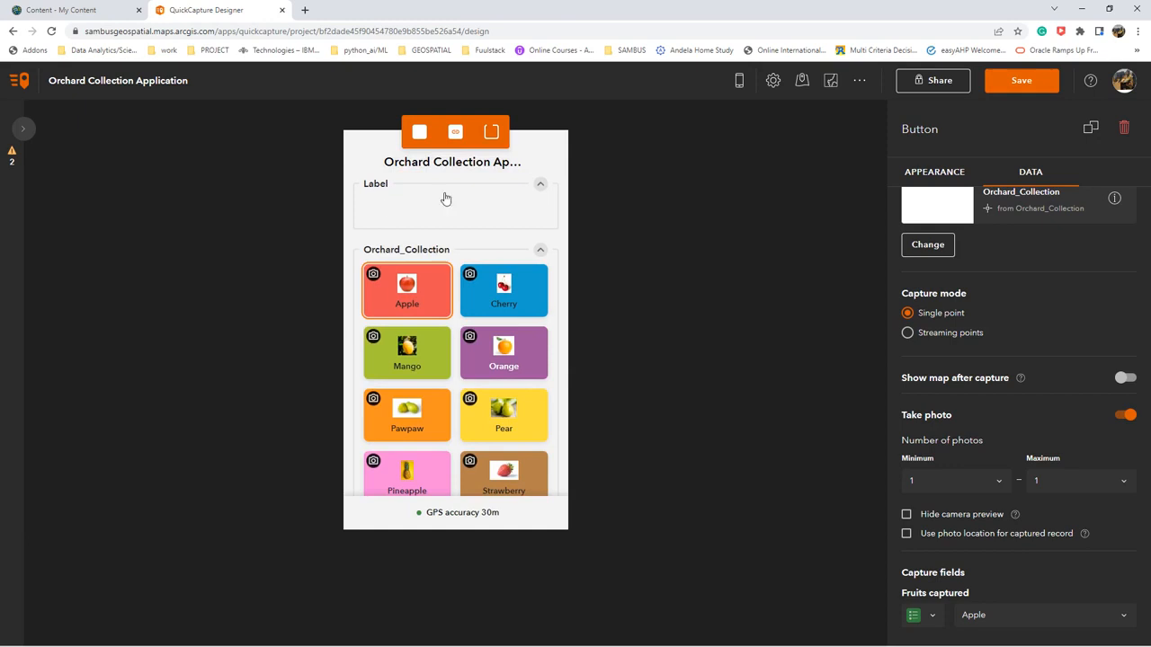
left_click(380, 189)
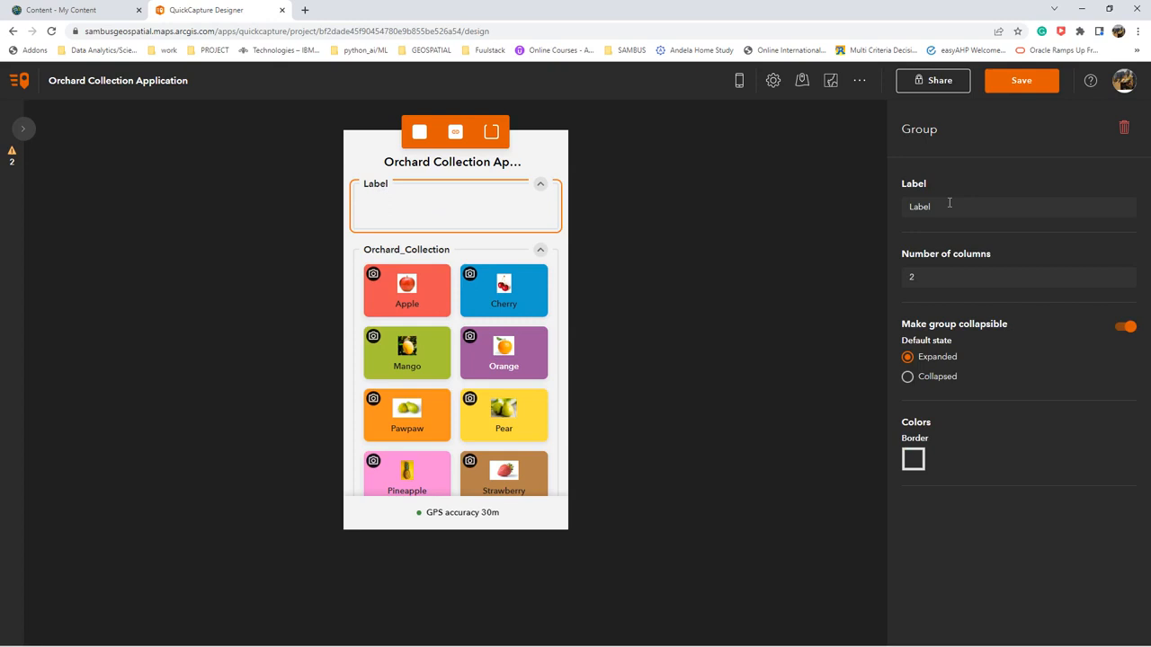
left_click(948, 206)
type("Vine")
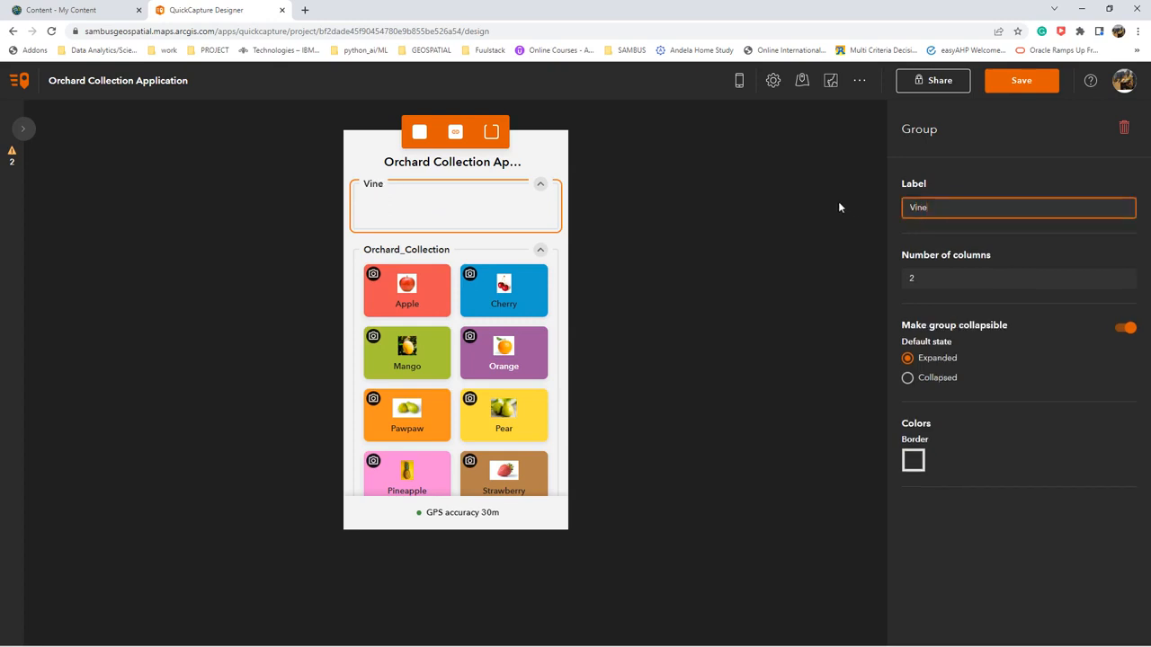
type("yard")
- Add a data capture button to the Vineyard group and label it Grape
left_click(420, 135)
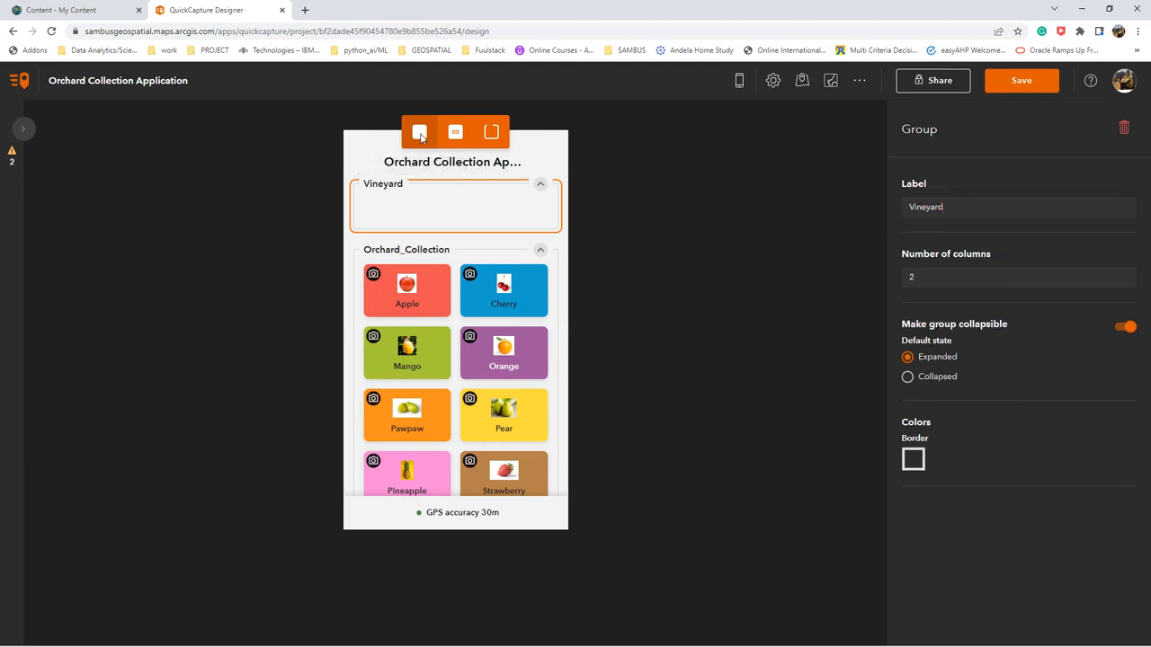
left_click_drag(421, 135, 406, 223)
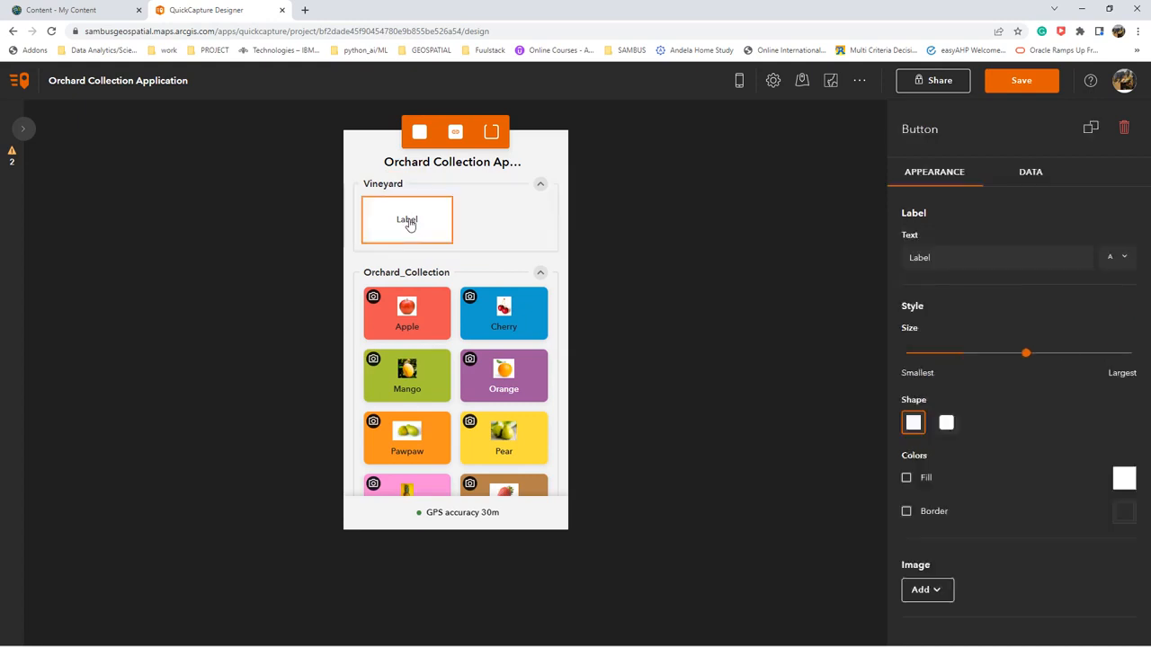
double_click(958, 258)
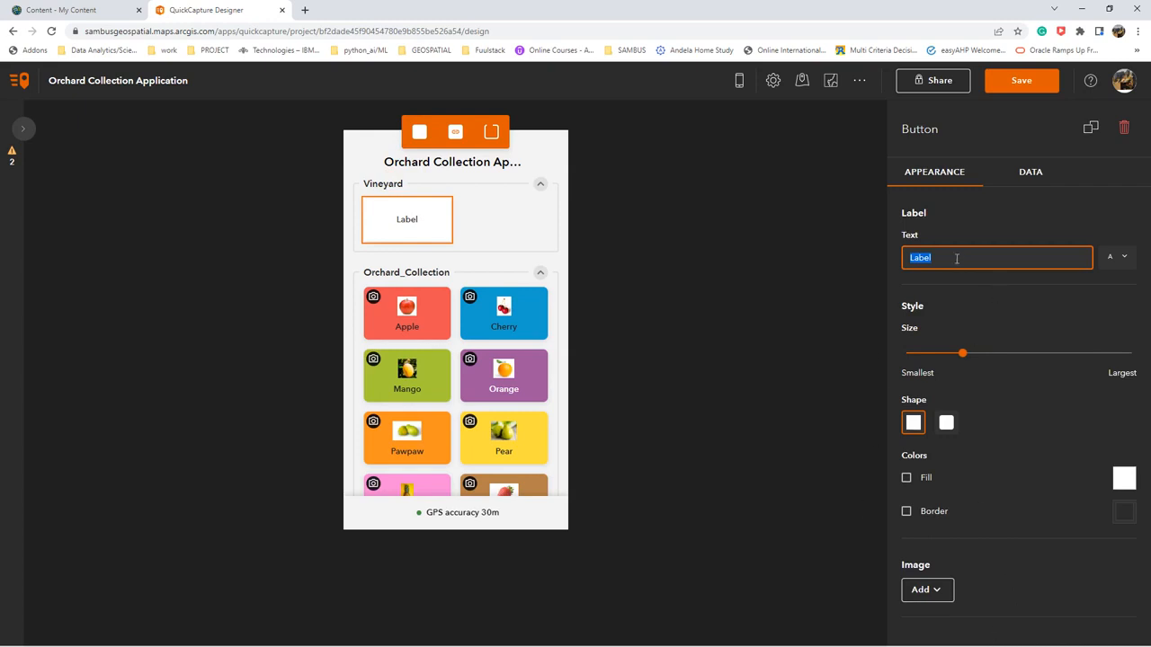
type("g")
key("BackSpace")
type("Grape")
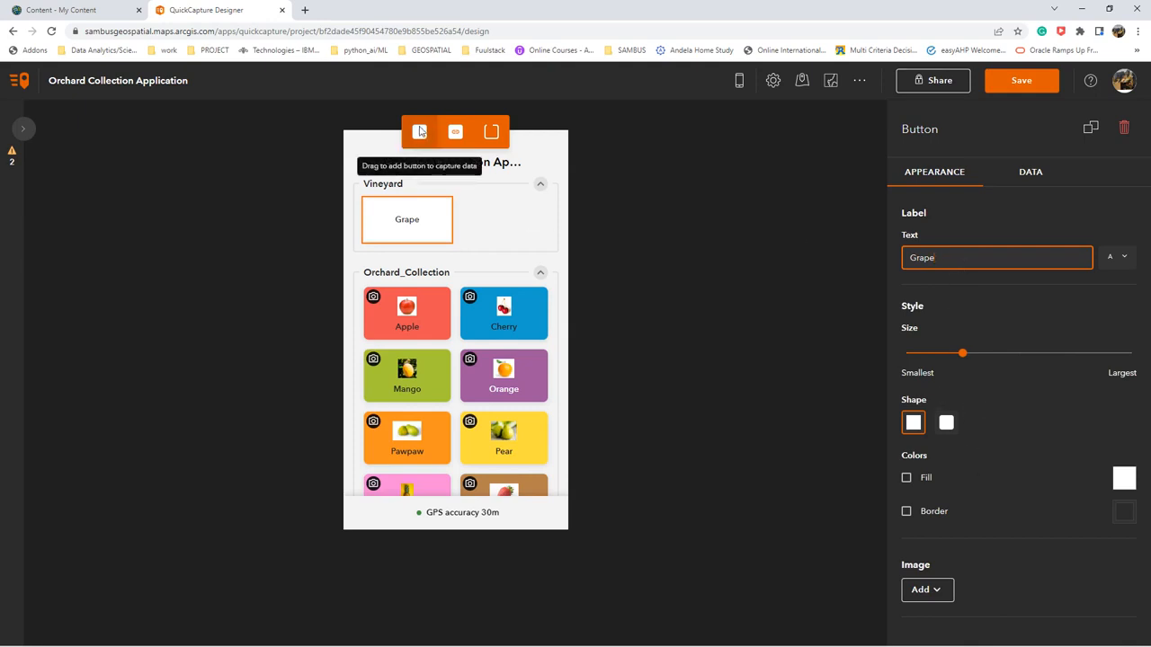
- Add a second data capture button beside Grape in the Vineyard group and label it Apricot
left_click_drag(419, 131, 490, 227)
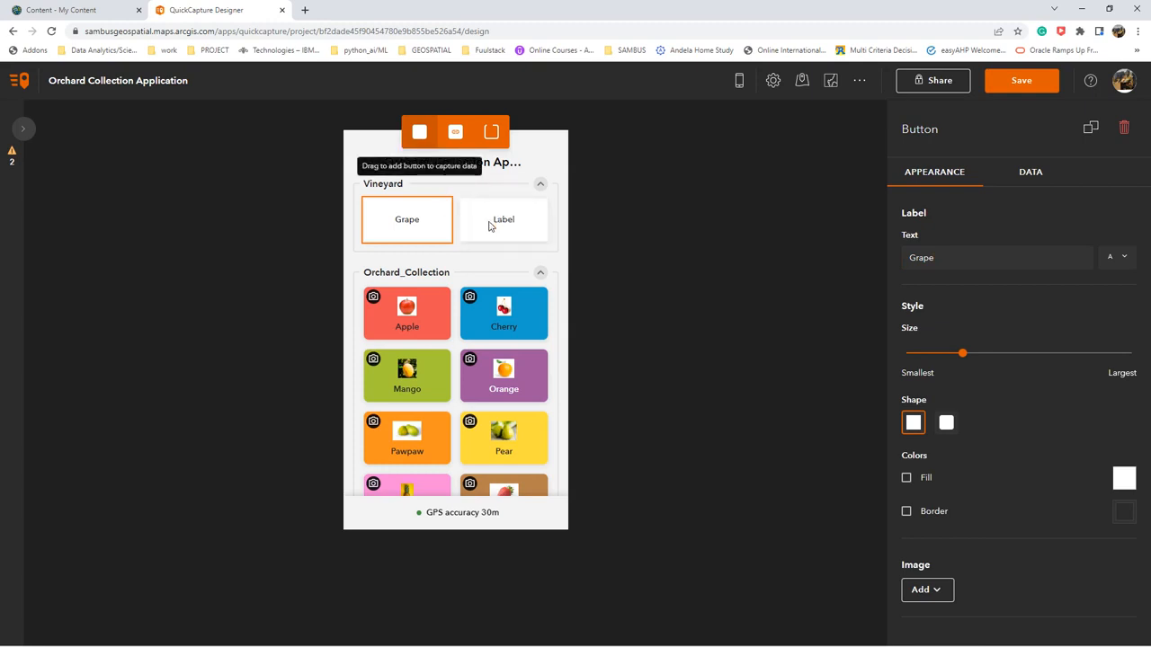
left_click(505, 225)
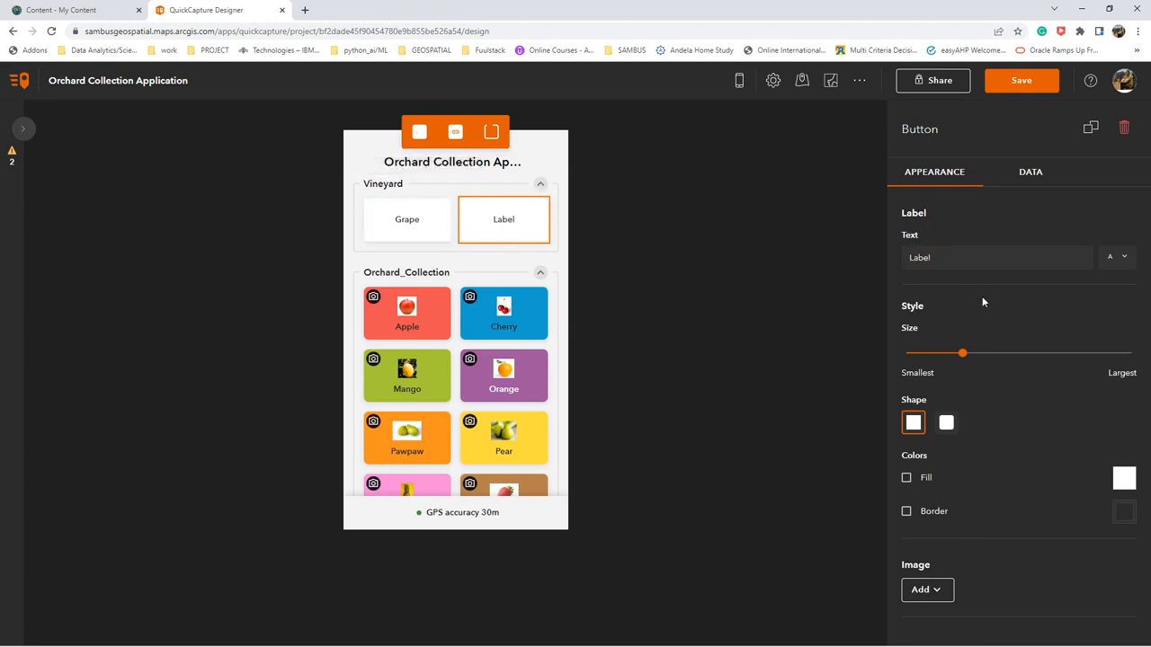
double_click(968, 258)
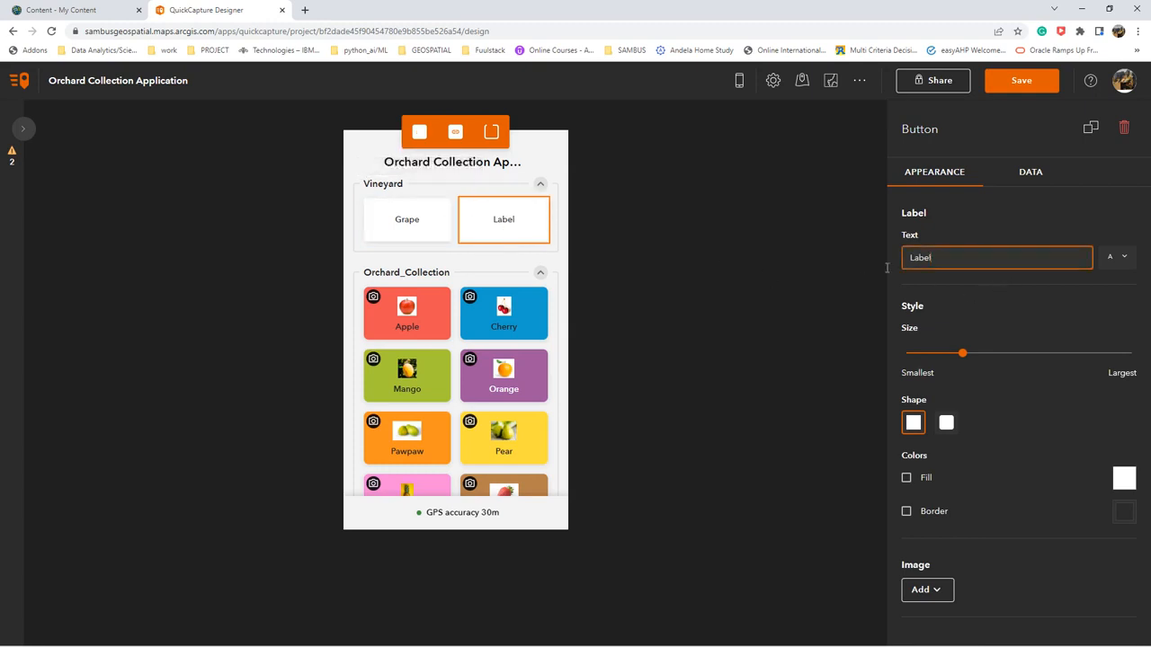
type("Apricot")
- Set Orchard_Collection as the target feature layer of the Apricot and Grape buttons
left_click(1030, 173)
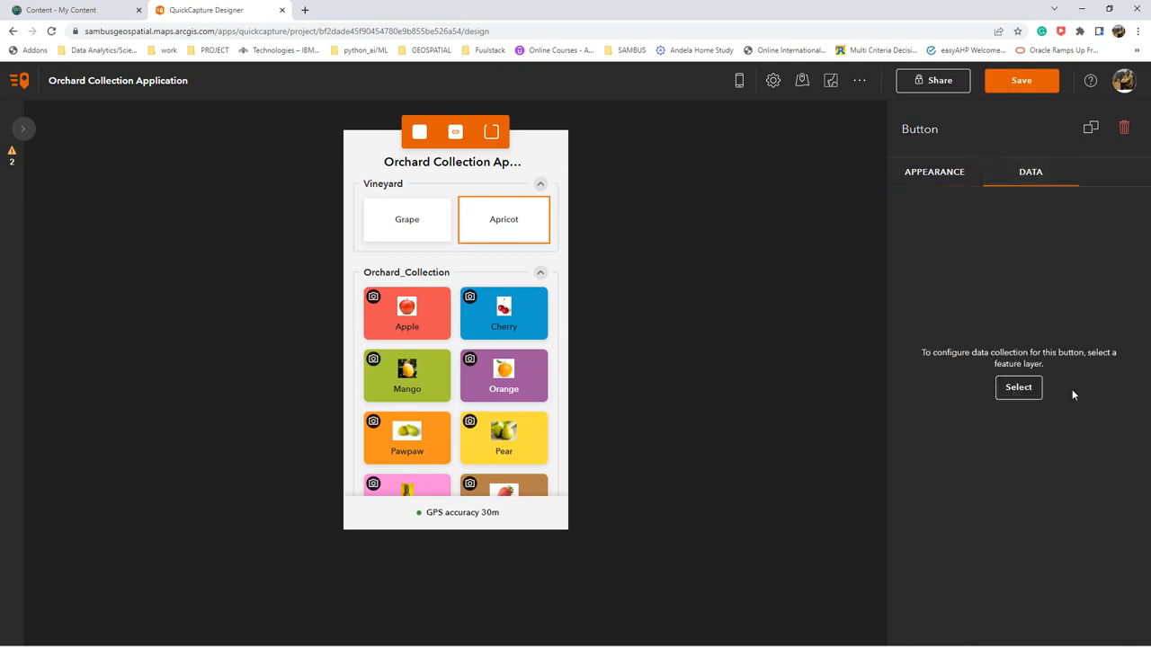
left_click(1032, 388)
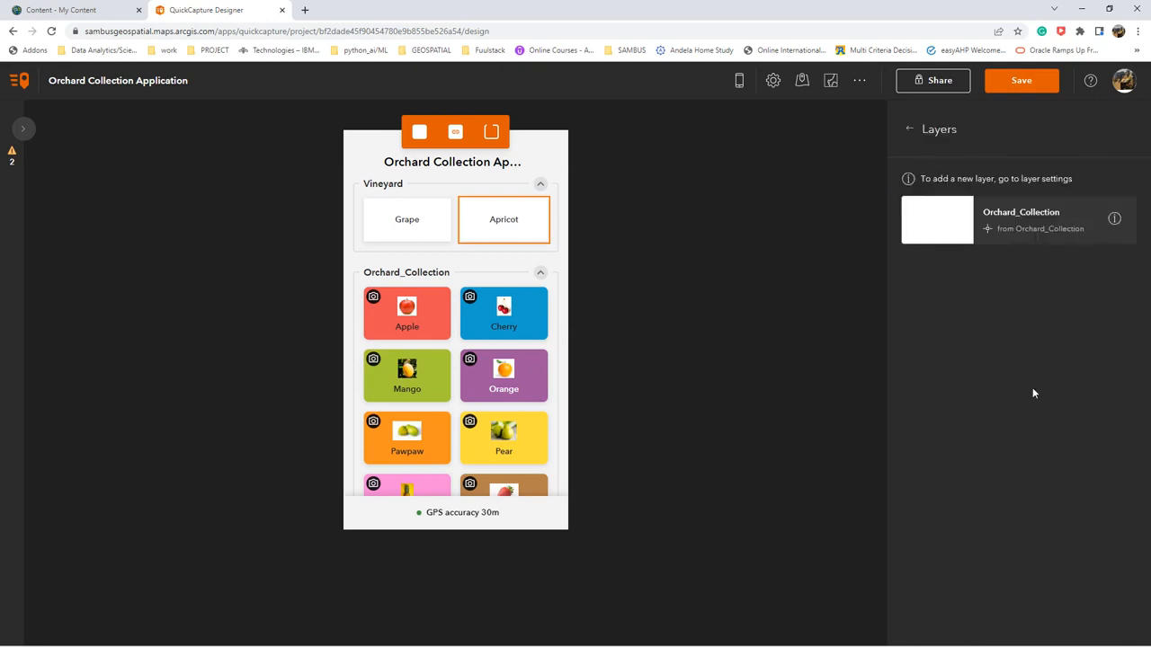
left_click(1057, 229)
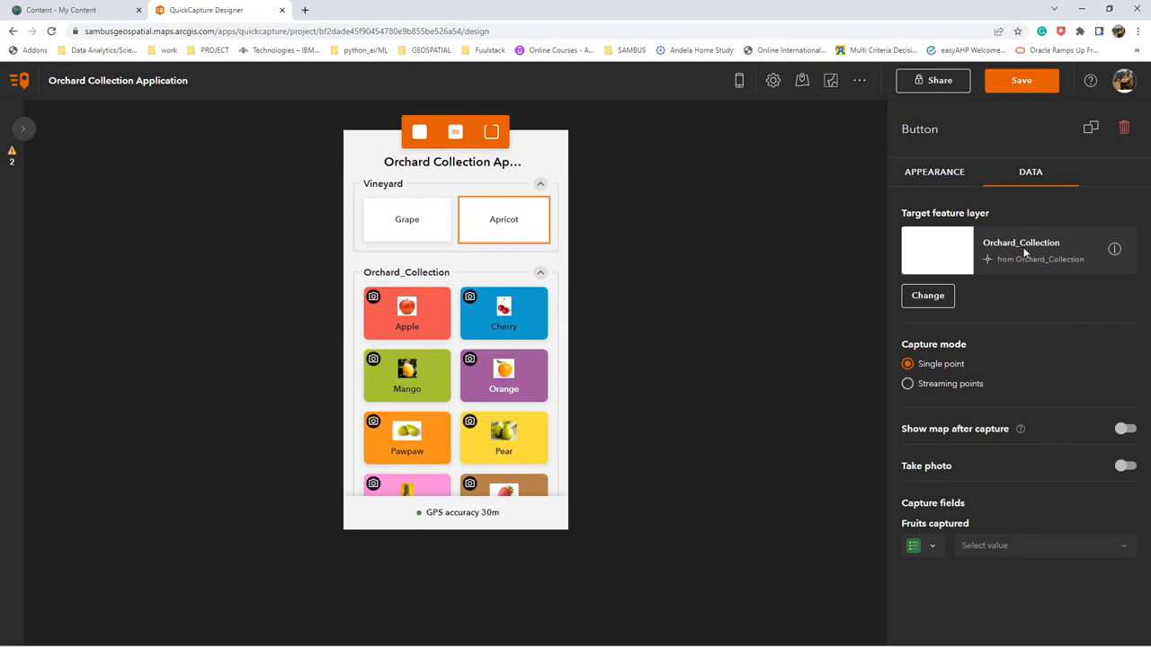
left_click(387, 237)
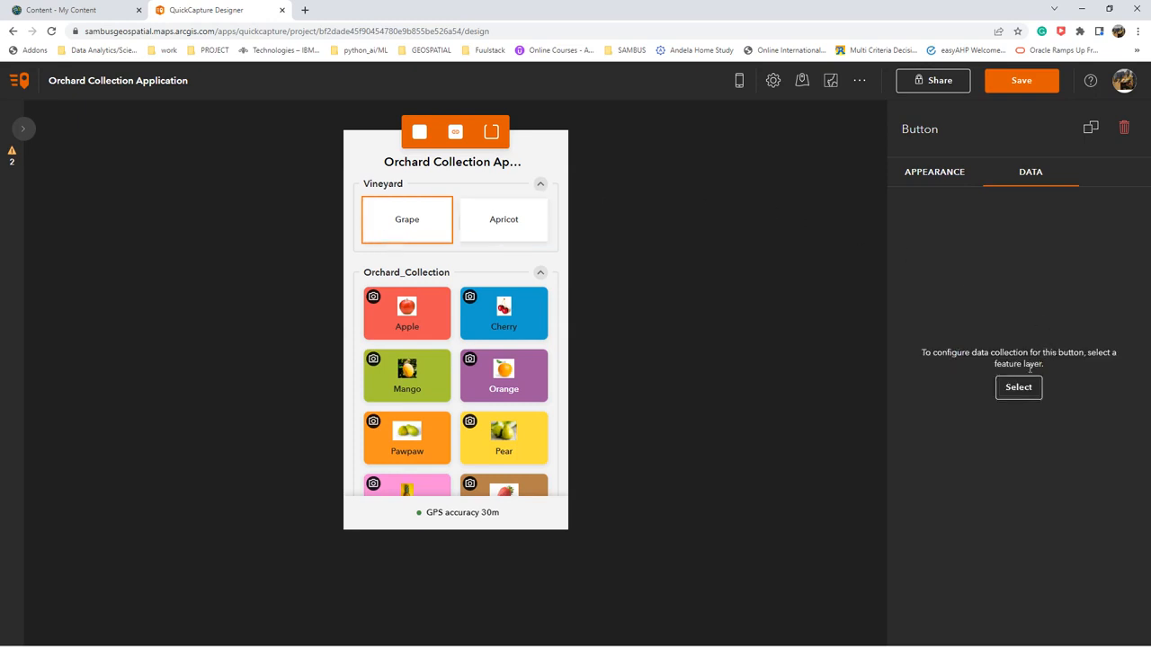
left_click(1019, 388)
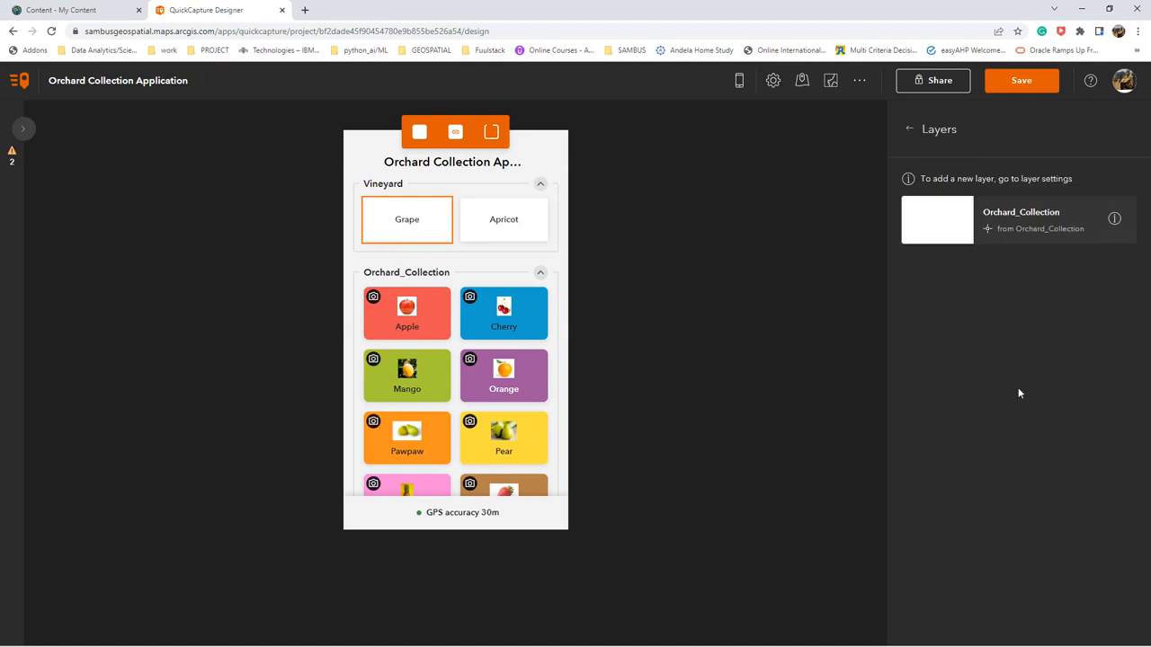
left_click(1046, 232)
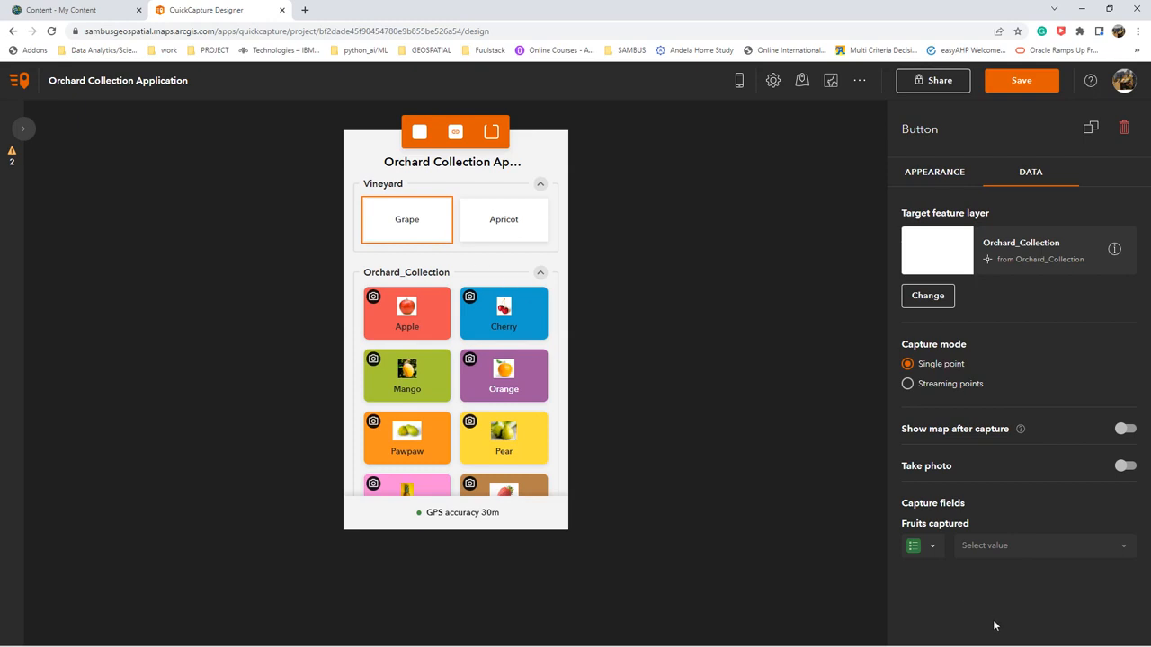
- Turn on Take photo for the Grape and Apricot buttons in the Vineyard group
left_click(1124, 467)
left_click(503, 230)
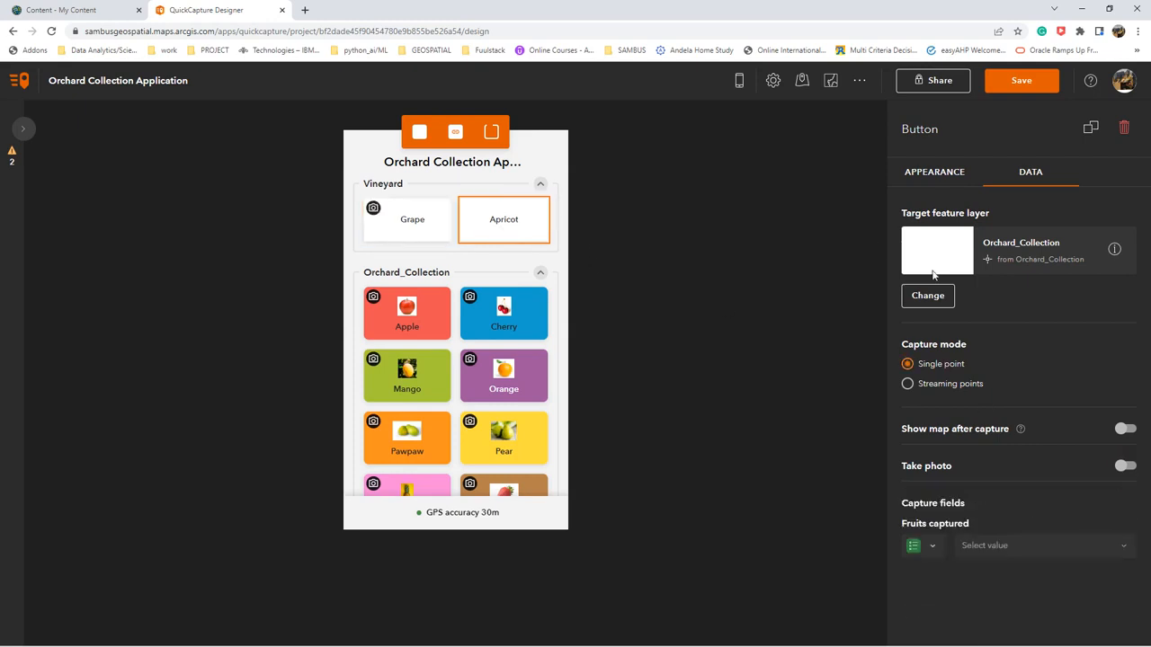
left_click(1125, 466)
- Fill the Apricot button with the dark magenta color 851B52
left_click(951, 170)
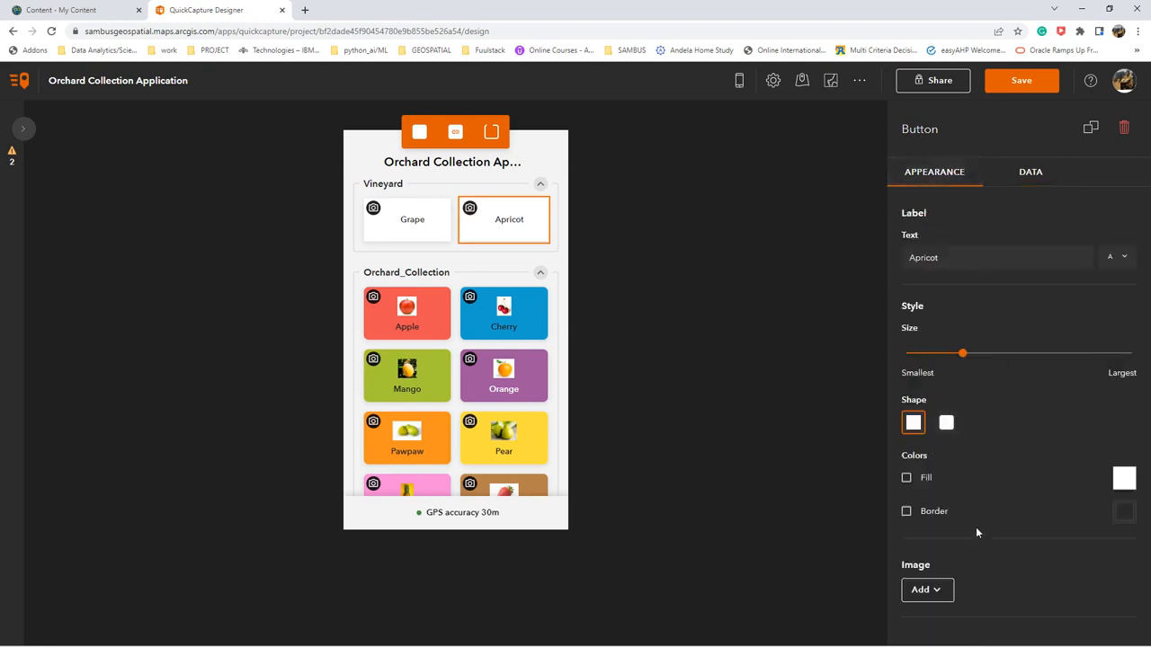
left_click(1124, 480)
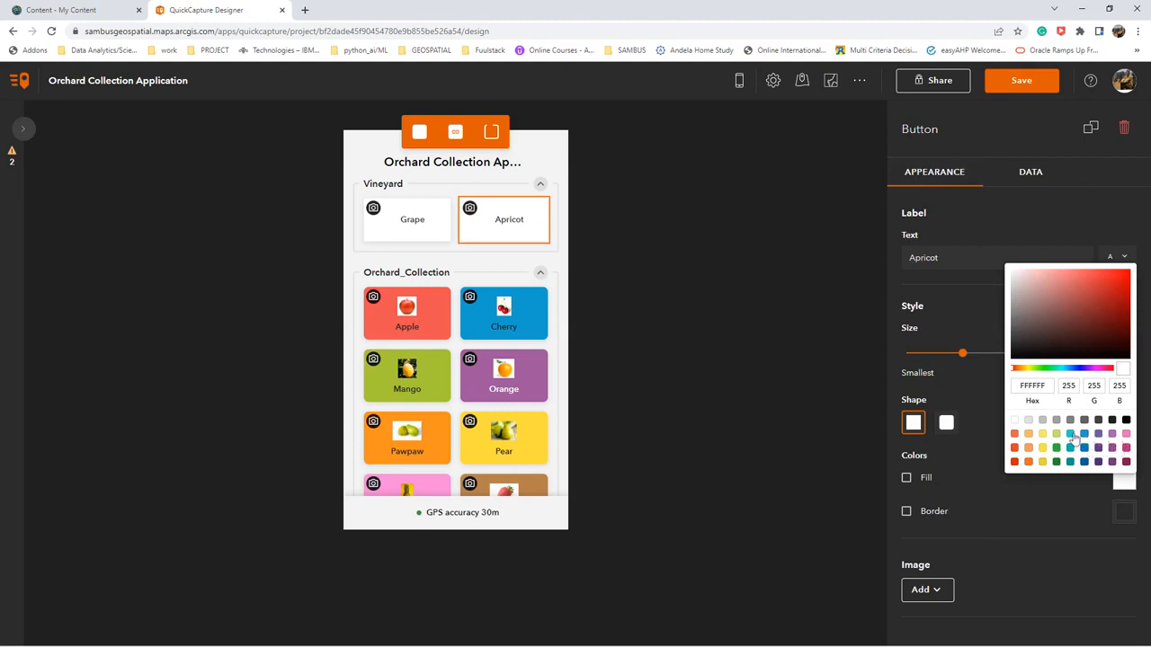
left_click(1125, 461)
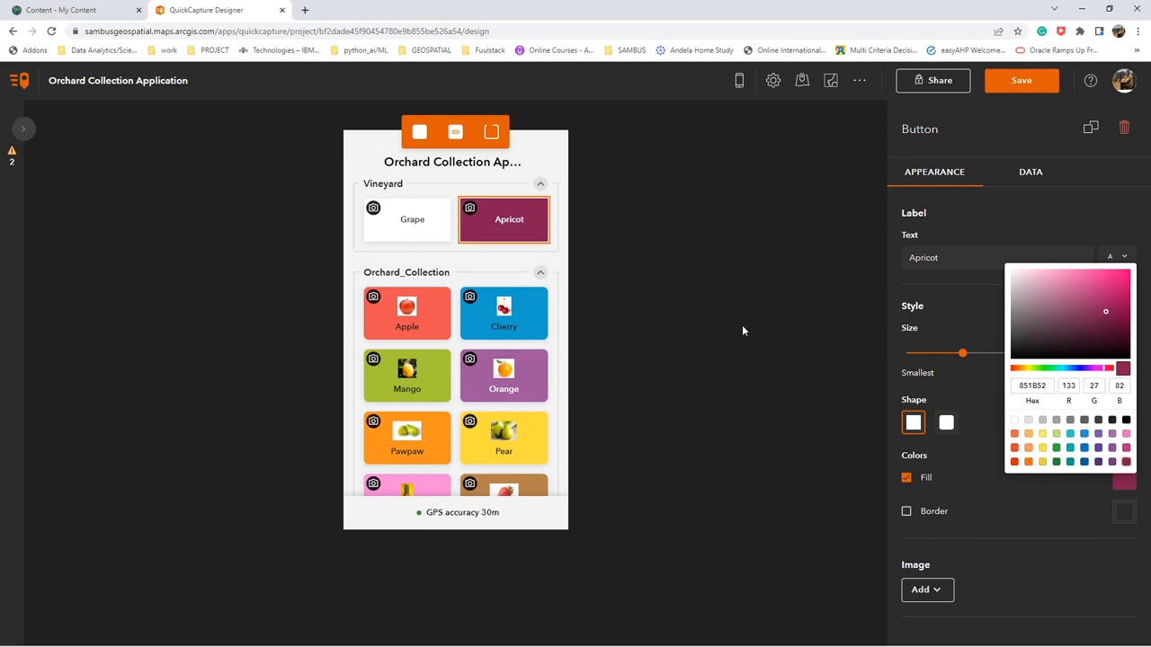
- Give the Grape button rounded corners and fill it with the red color DE2900
left_click(416, 233)
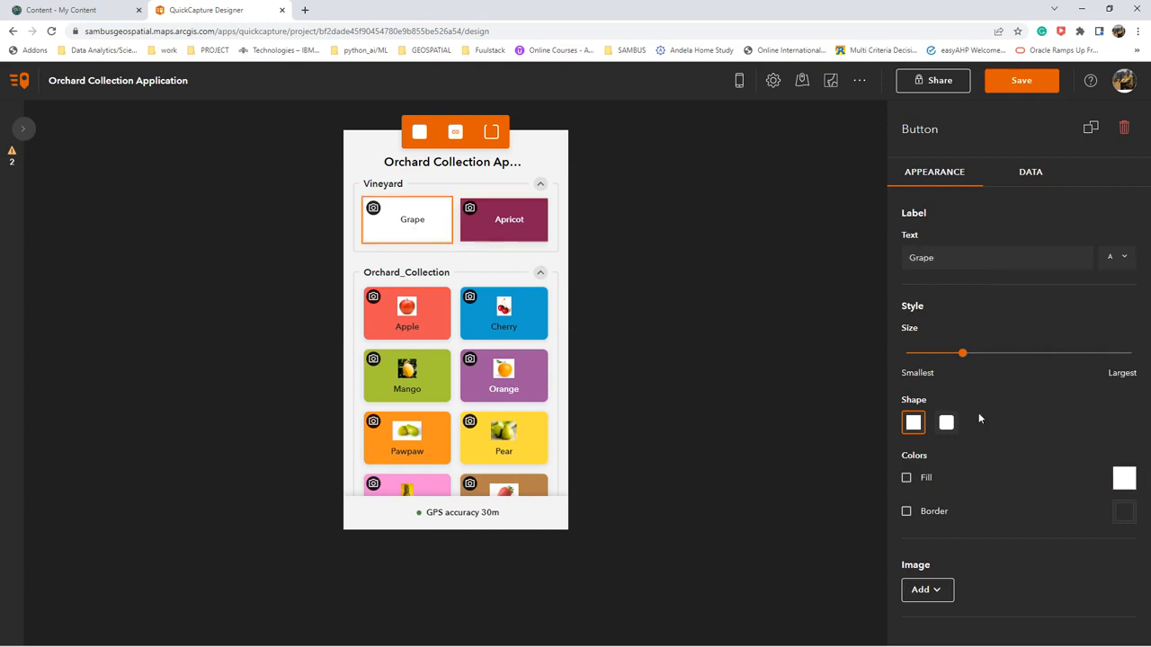
left_click(952, 426)
left_click(1122, 479)
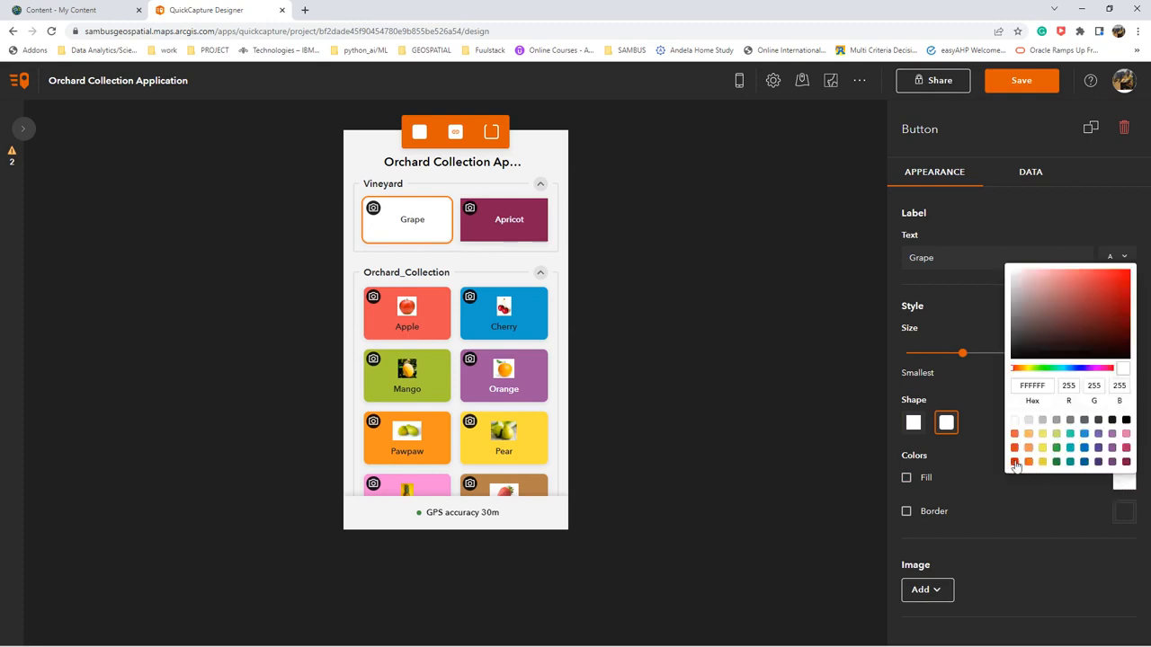
left_click(1015, 463)
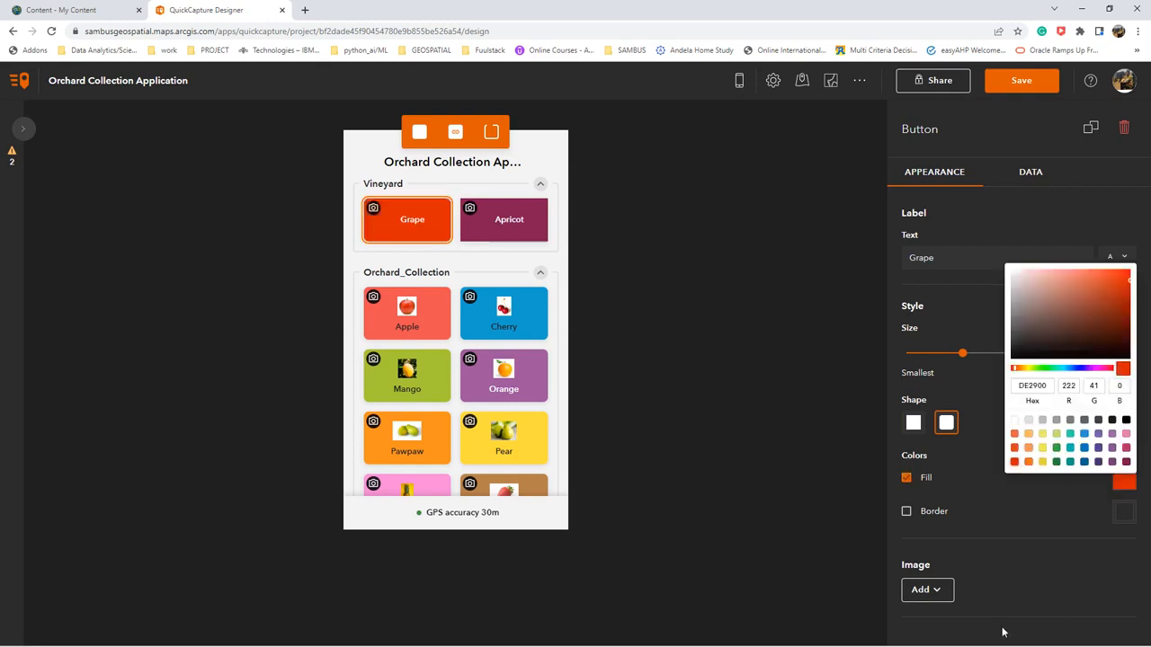
- Save the project and open its details from the missing project description warning
left_click(1021, 81)
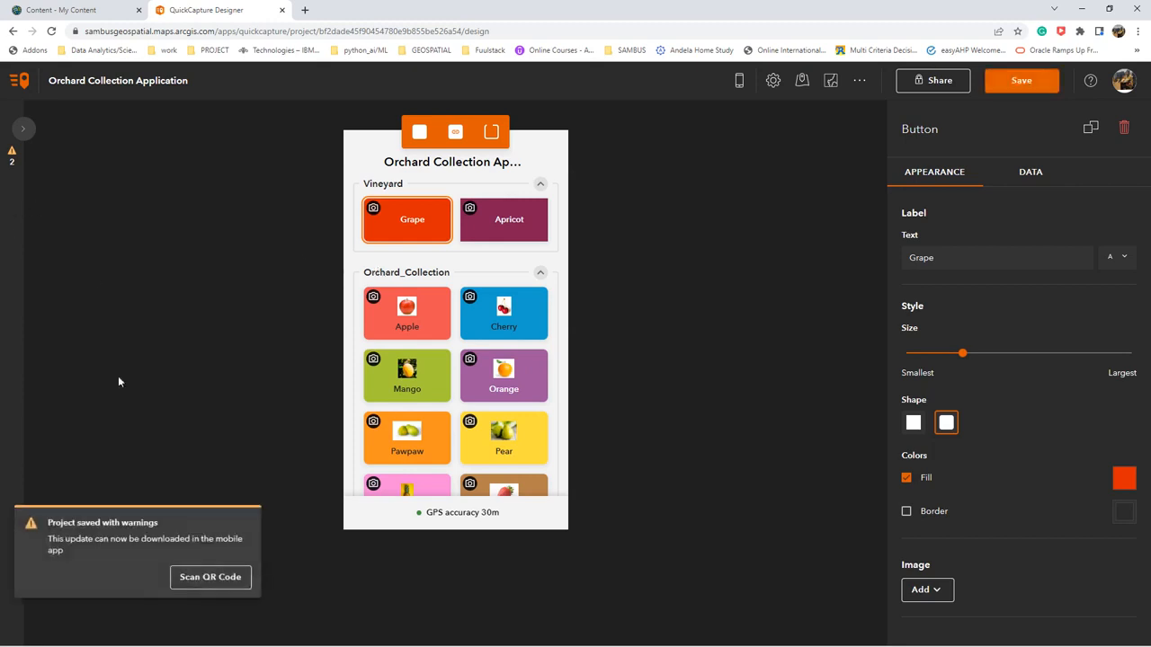
left_click(26, 130)
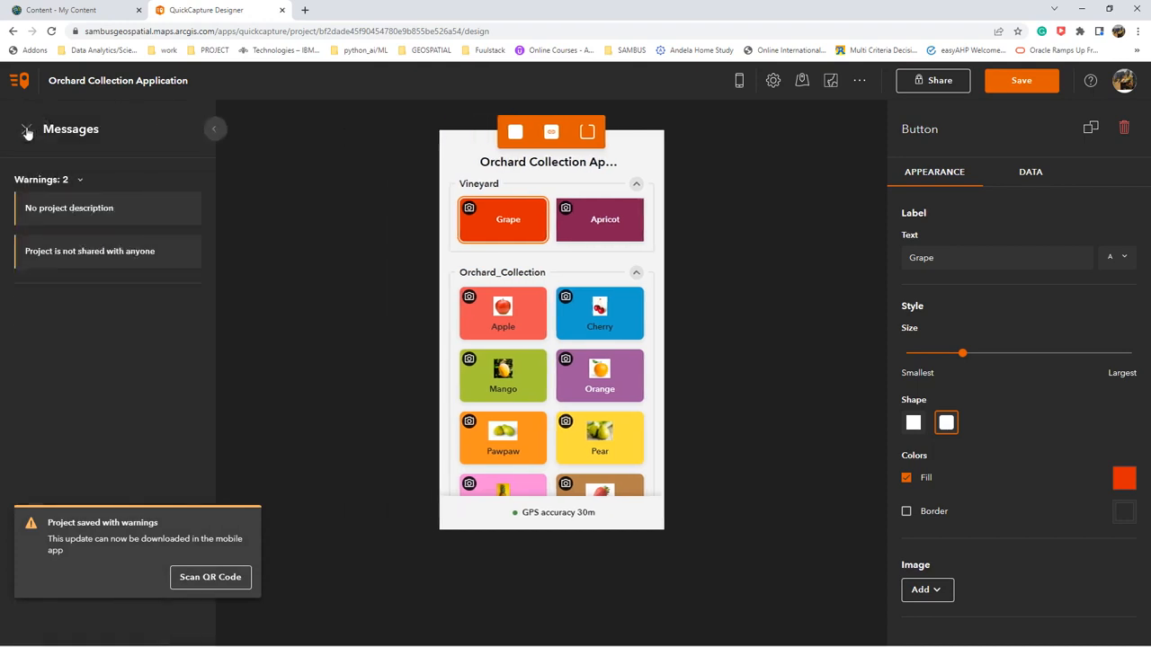
left_click(90, 210)
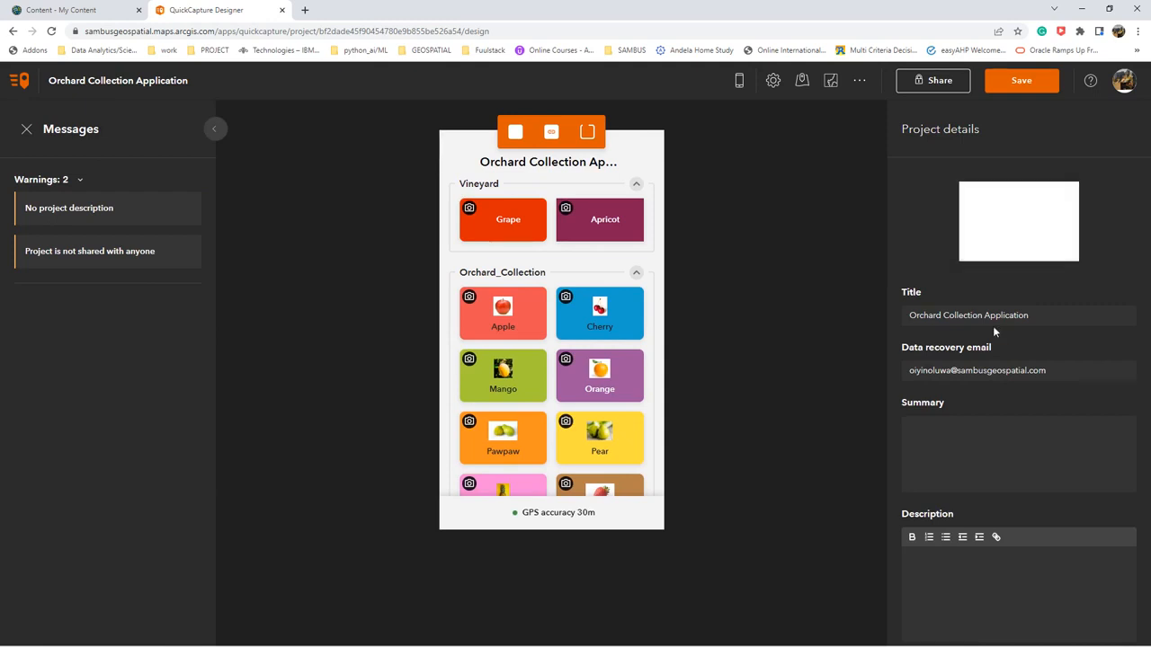
- Enter the project summary "This app is designed to capture data in an orchard"
left_click(976, 419)
type("T")
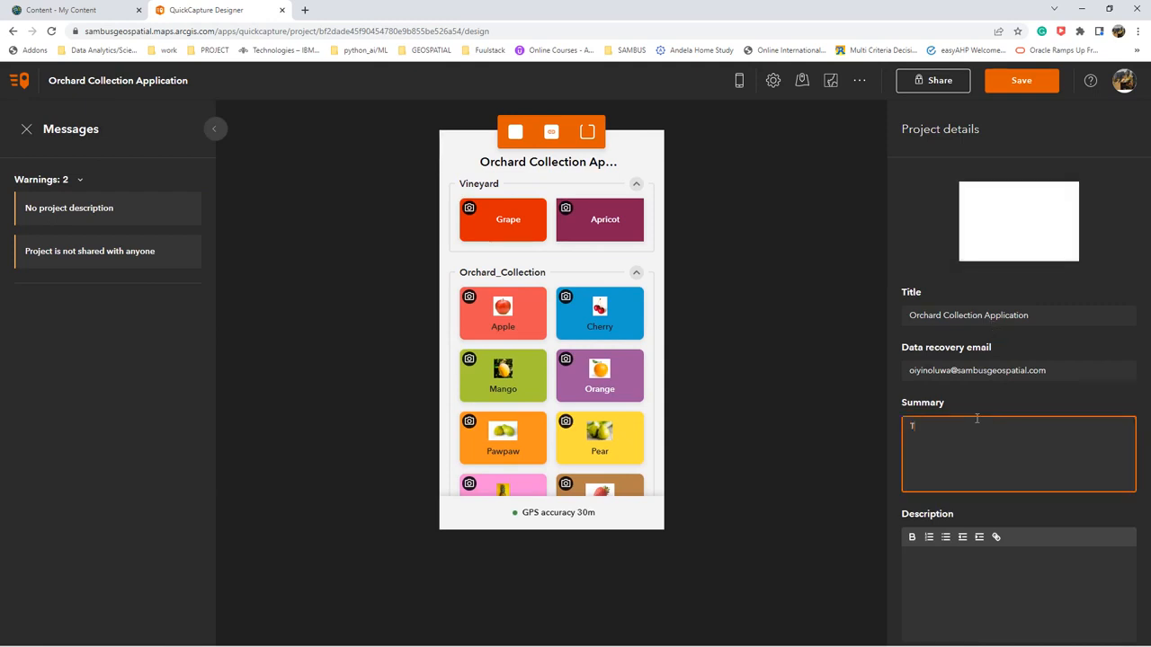
type("his app is desined to capture dta ")
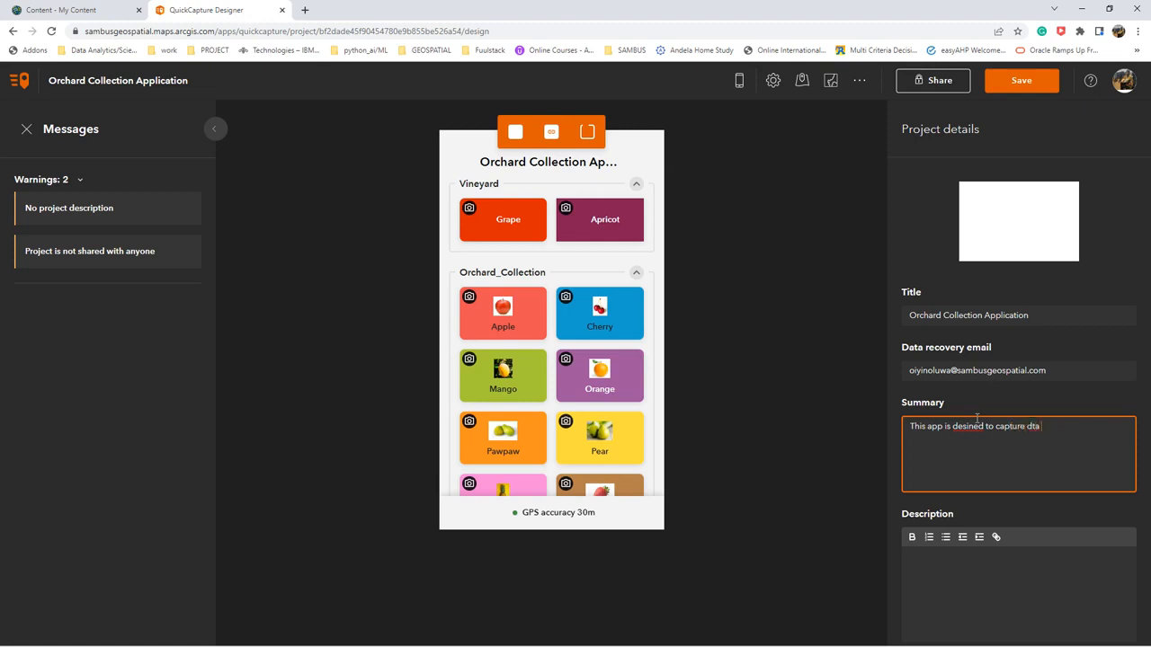
key("BackSpace")
key("BackSpace")
key("BackSpace")
type("ata in an orchard")
left_click(970, 429)
type("g")
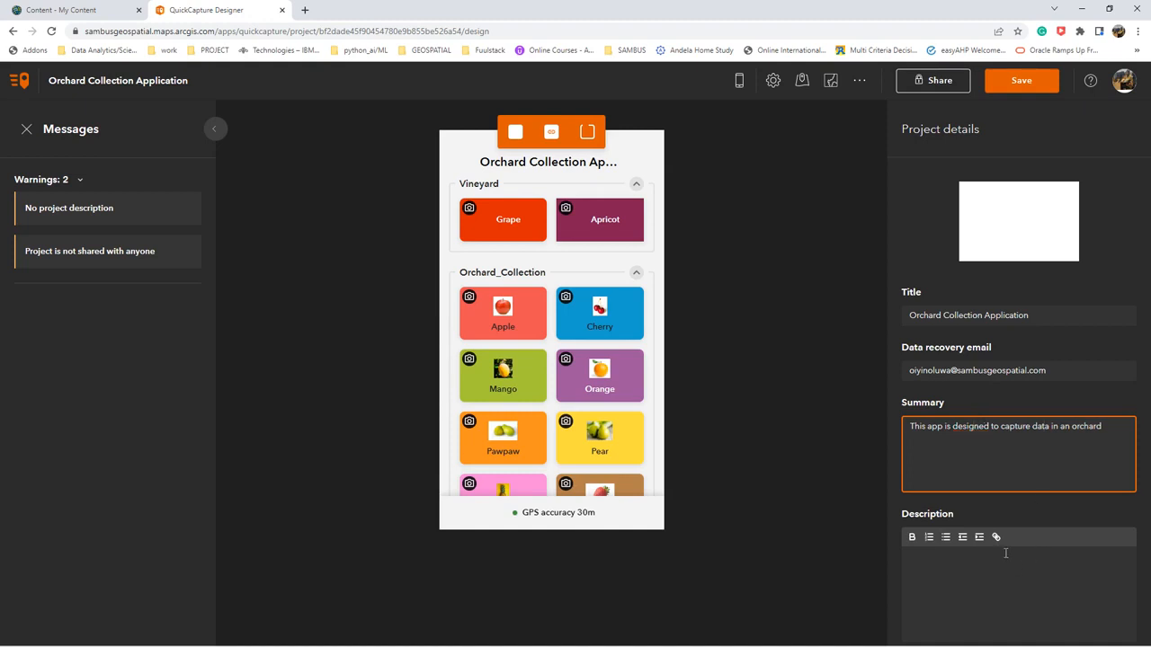
- Save the project and set its description to "This app is designed to capture data in an orchard"
left_click(1021, 81)
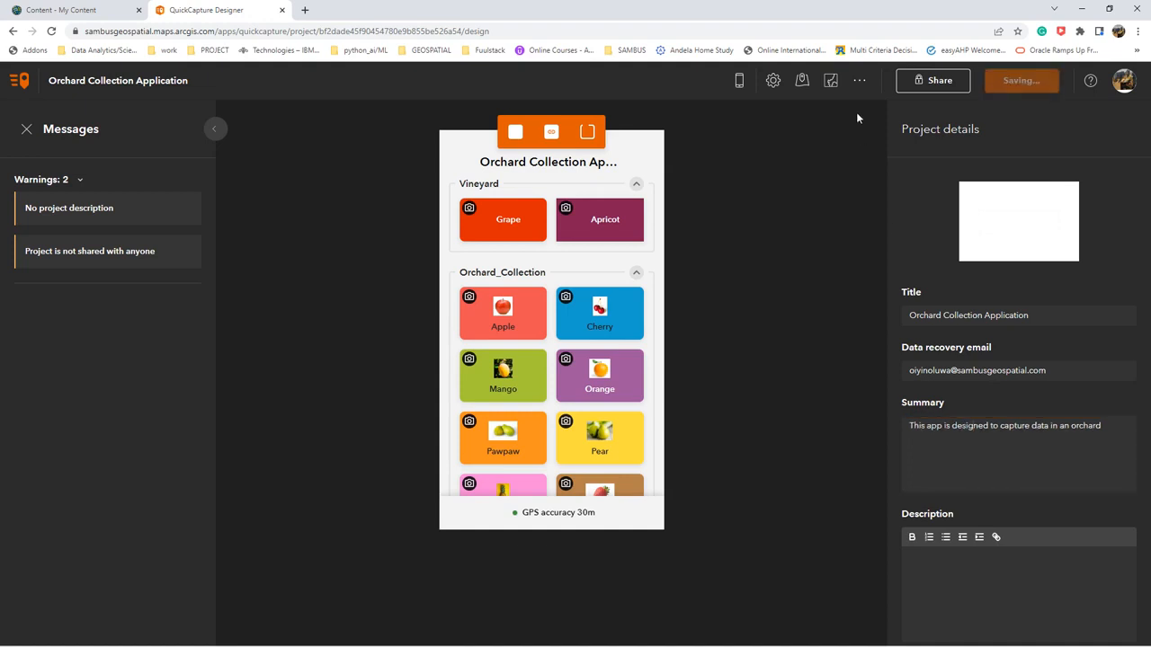
left_click(996, 629)
type("This app is designed to capture data in an orchard")
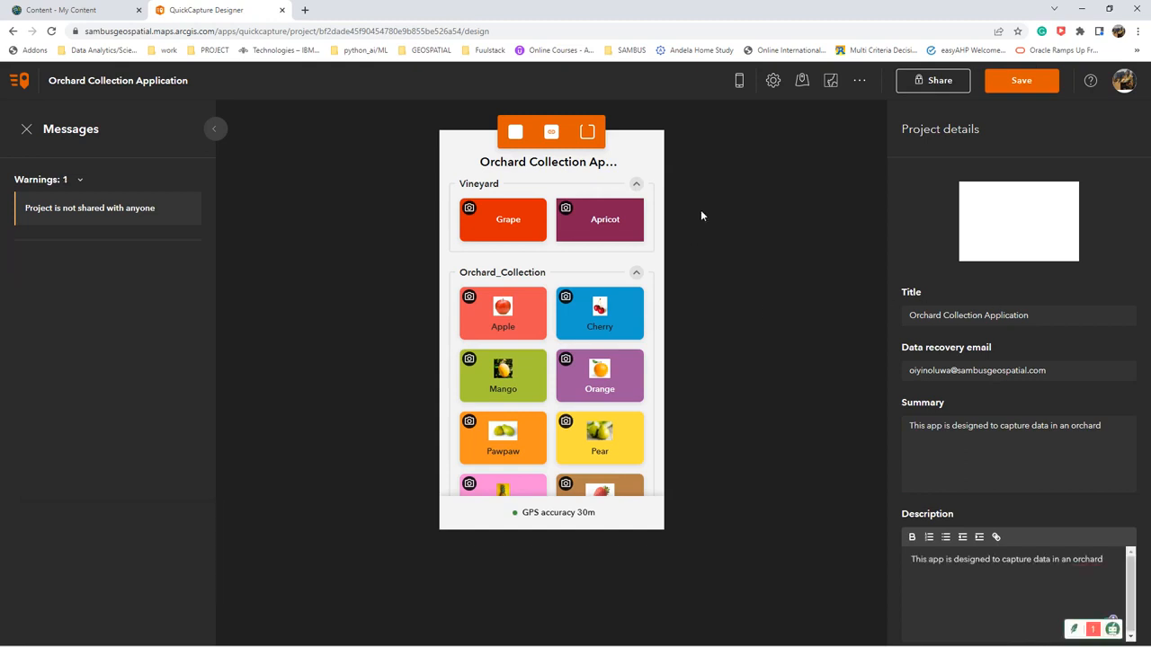
- Share the project with your organization and save it
left_click(938, 80)
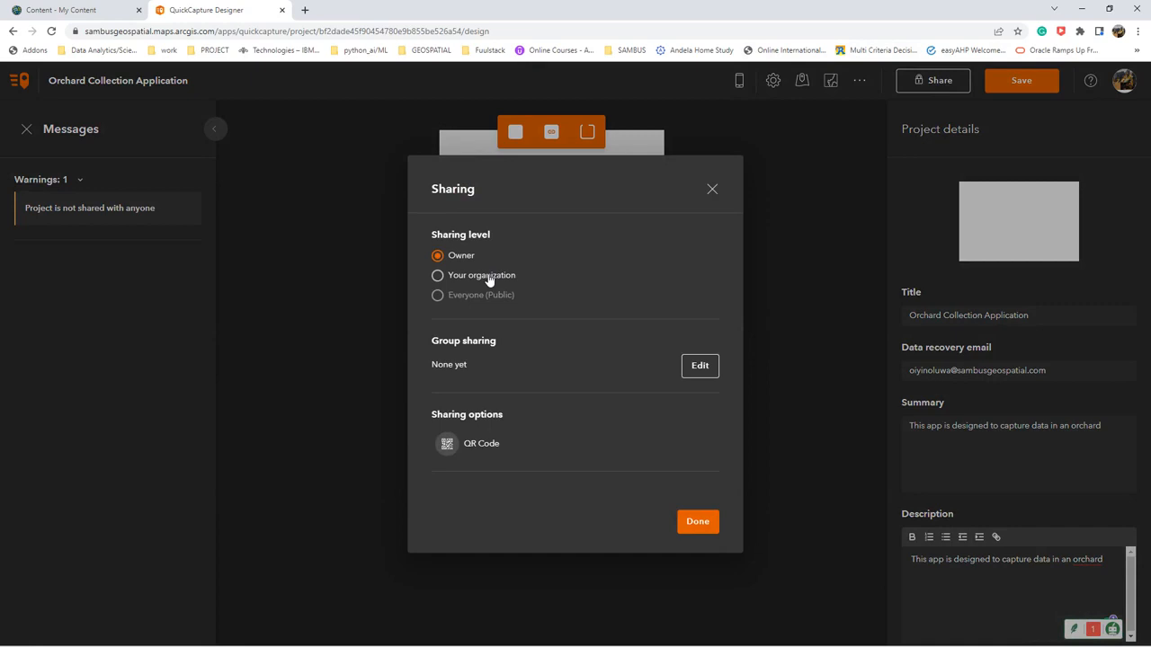
left_click(488, 279)
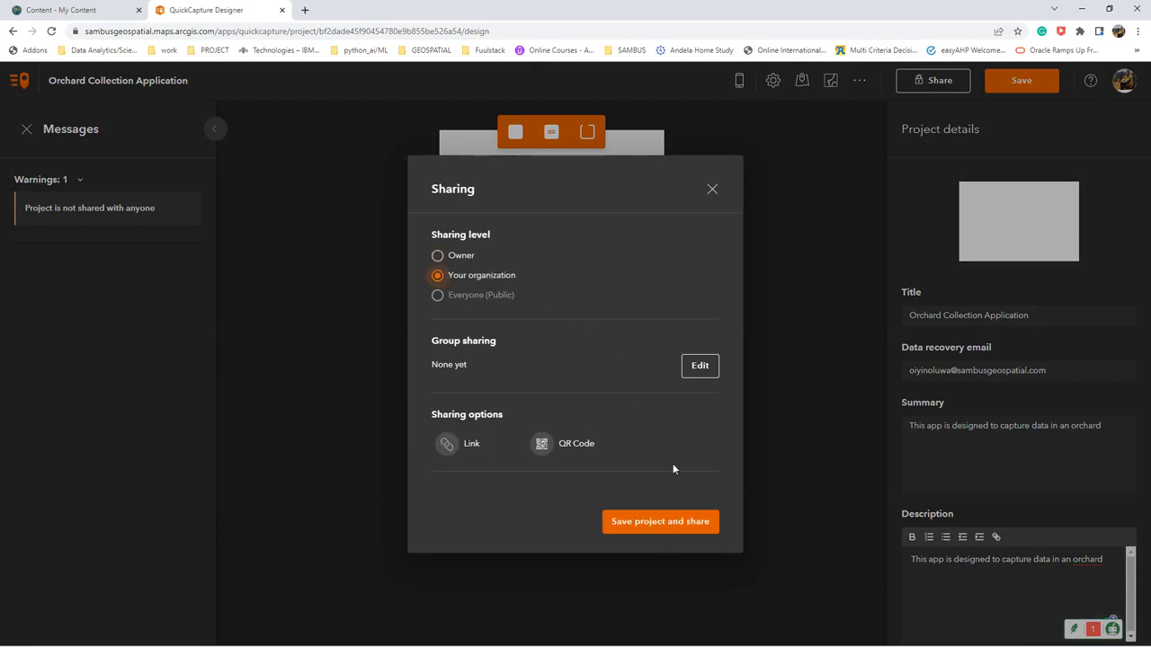
left_click(662, 523)
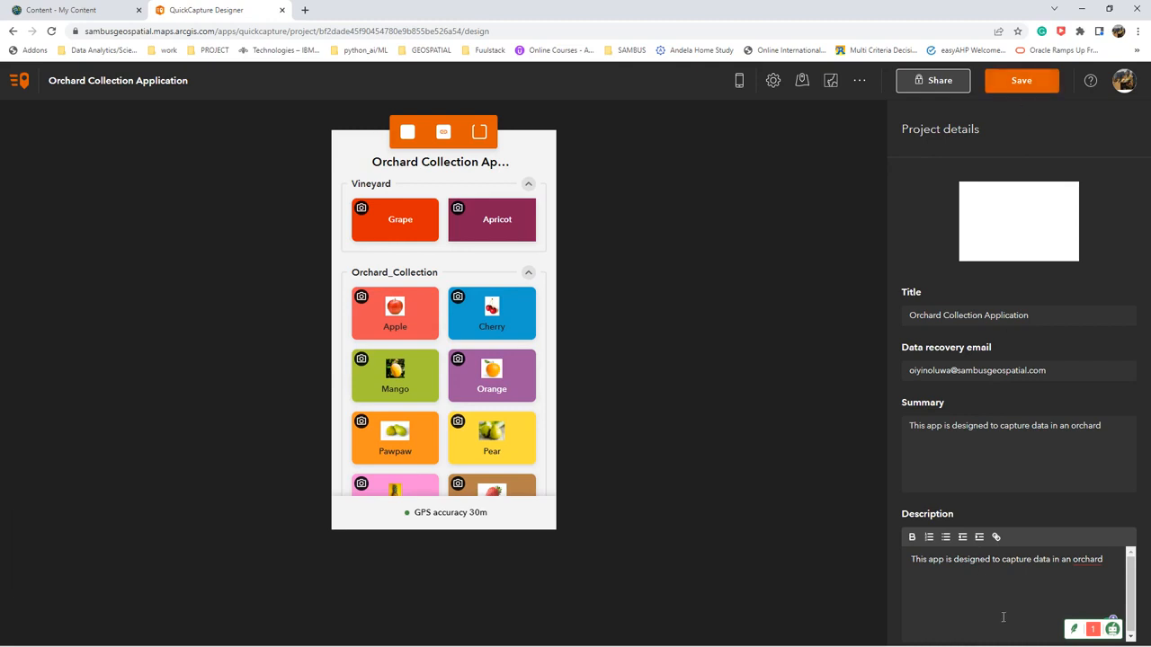
- Switch to the ArcGIS QuickCapture app, download the Orchard Collection Application project and open it
mouse_move(739, 645)
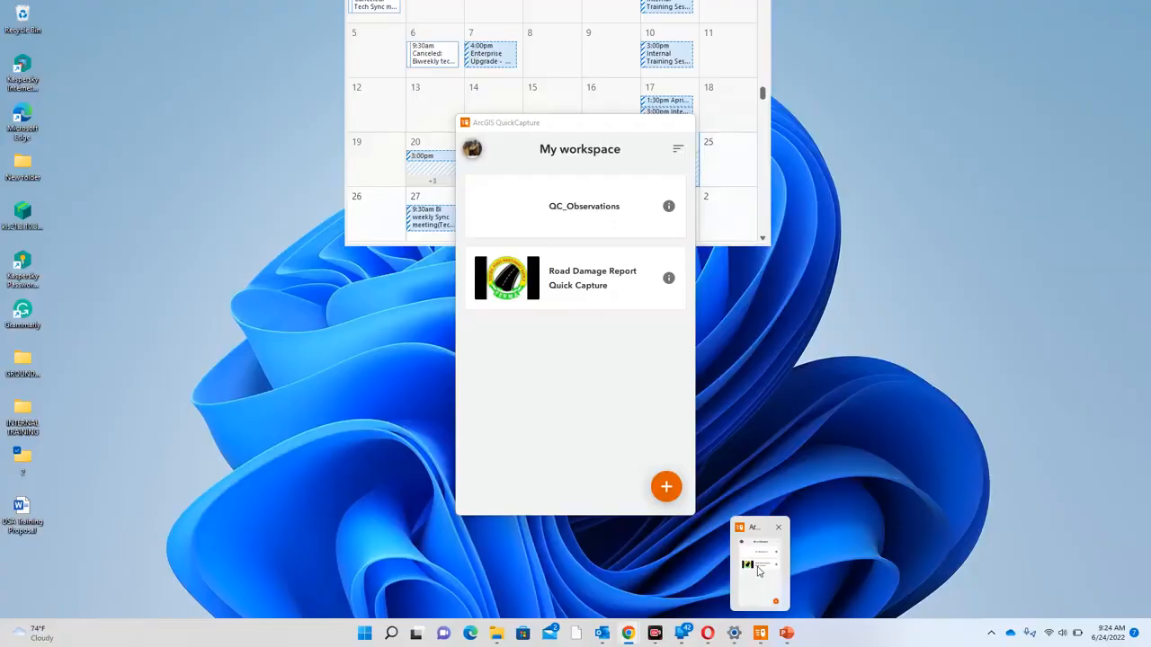
left_click(758, 570)
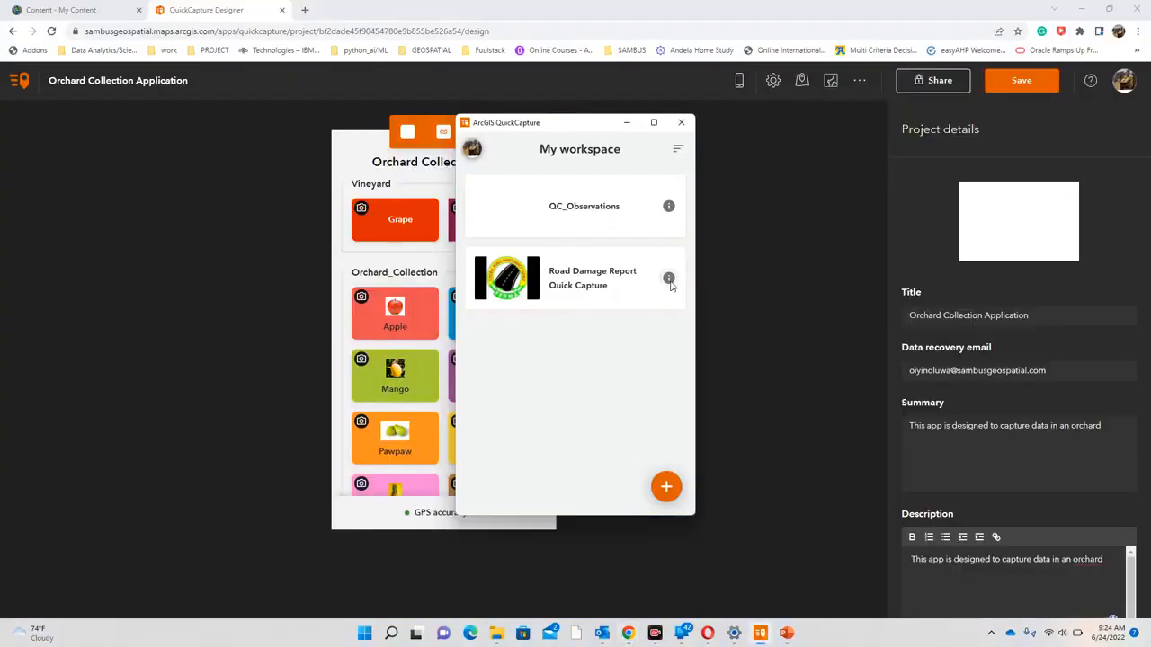
left_click(670, 488)
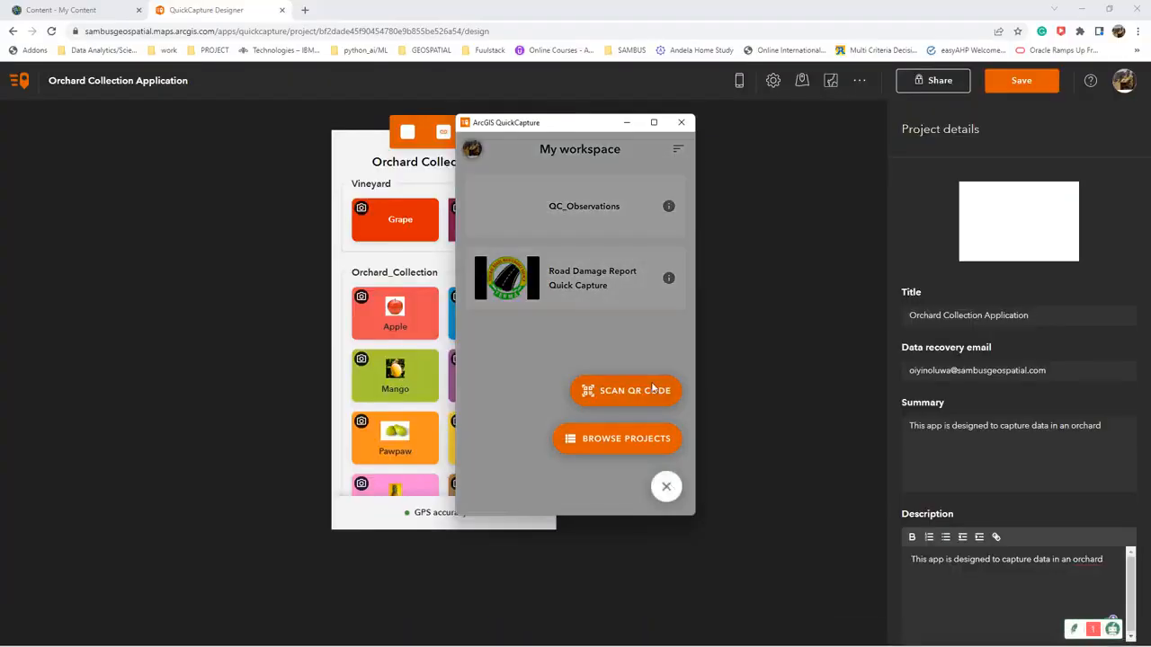
left_click(647, 438)
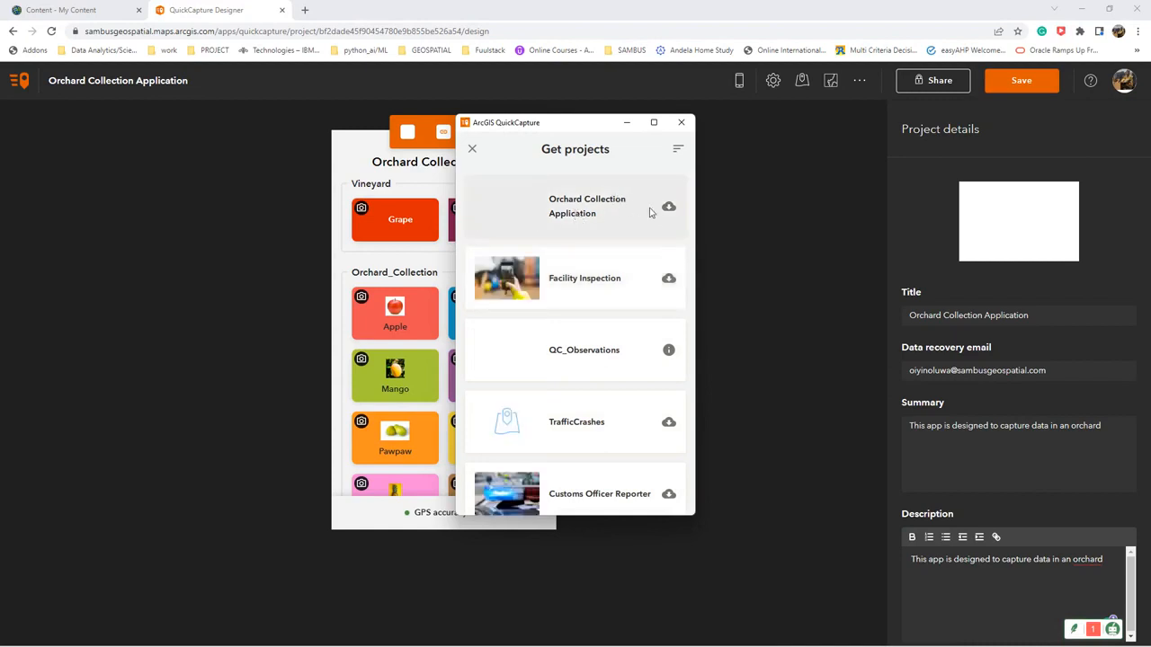
left_click(669, 210)
left_click(649, 216)
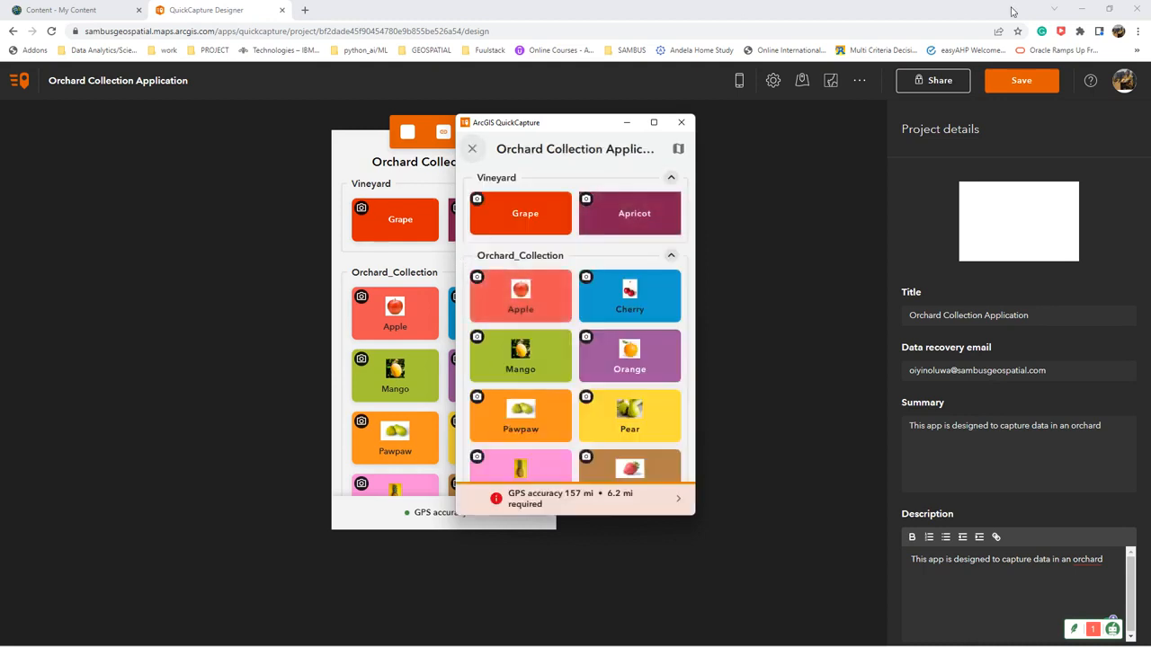
- Look through the Vineyard and Orchard_Collection buttons in the downloaded project
left_click(655, 121)
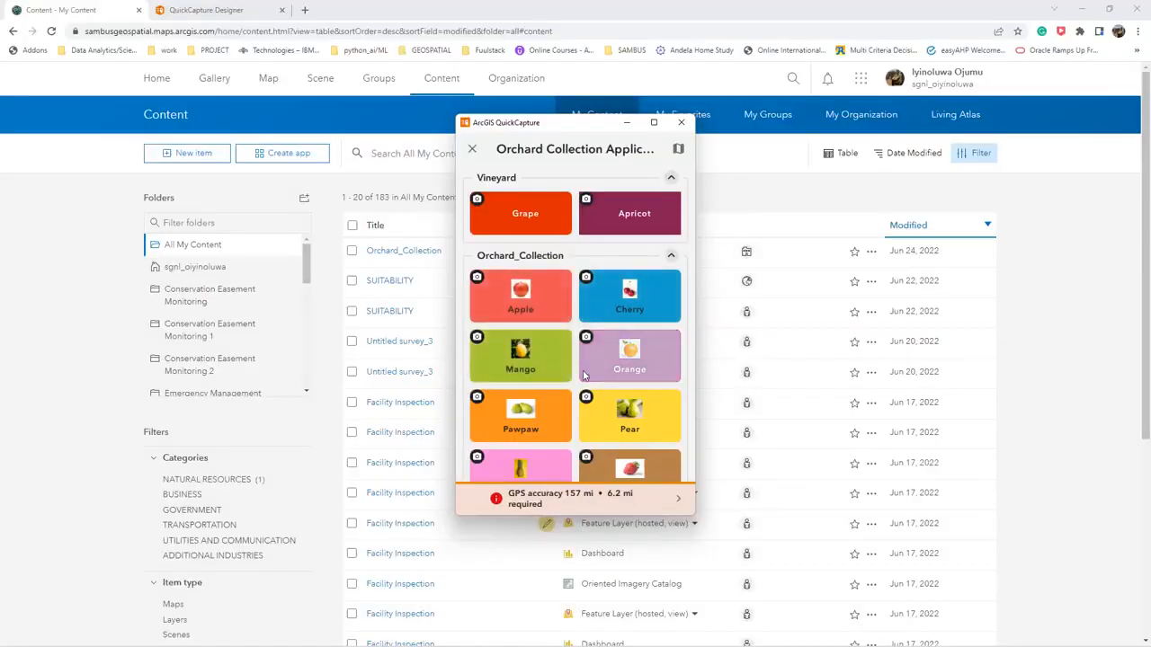
scroll(582, 375, "down", 2)
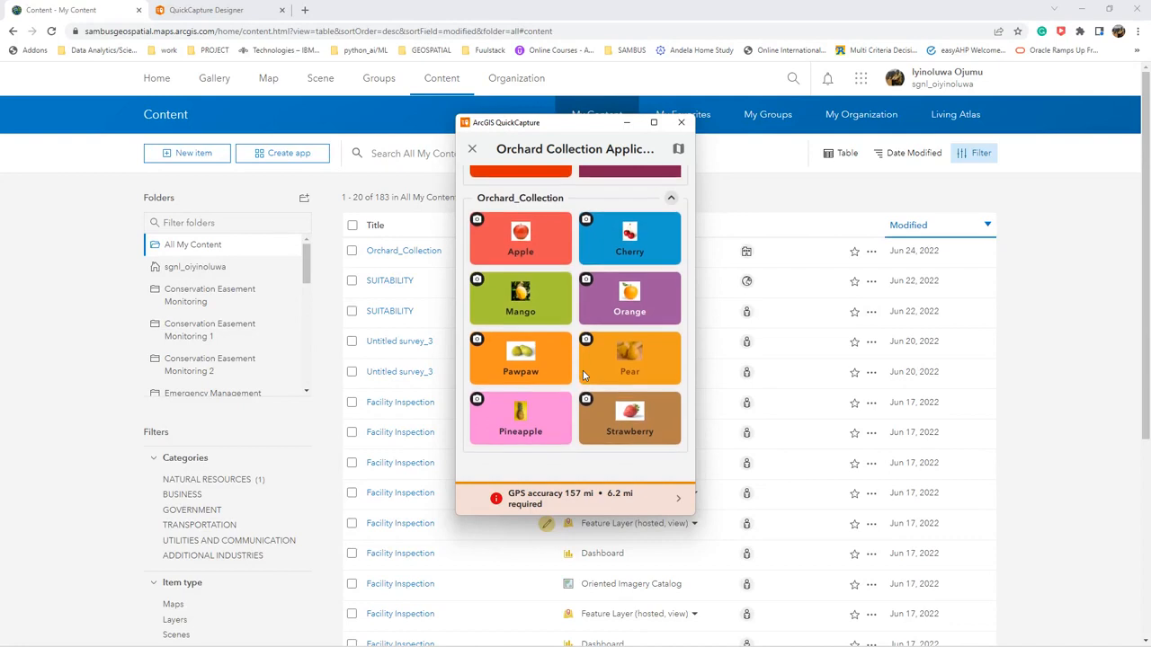
scroll(582, 376, "up", 2)
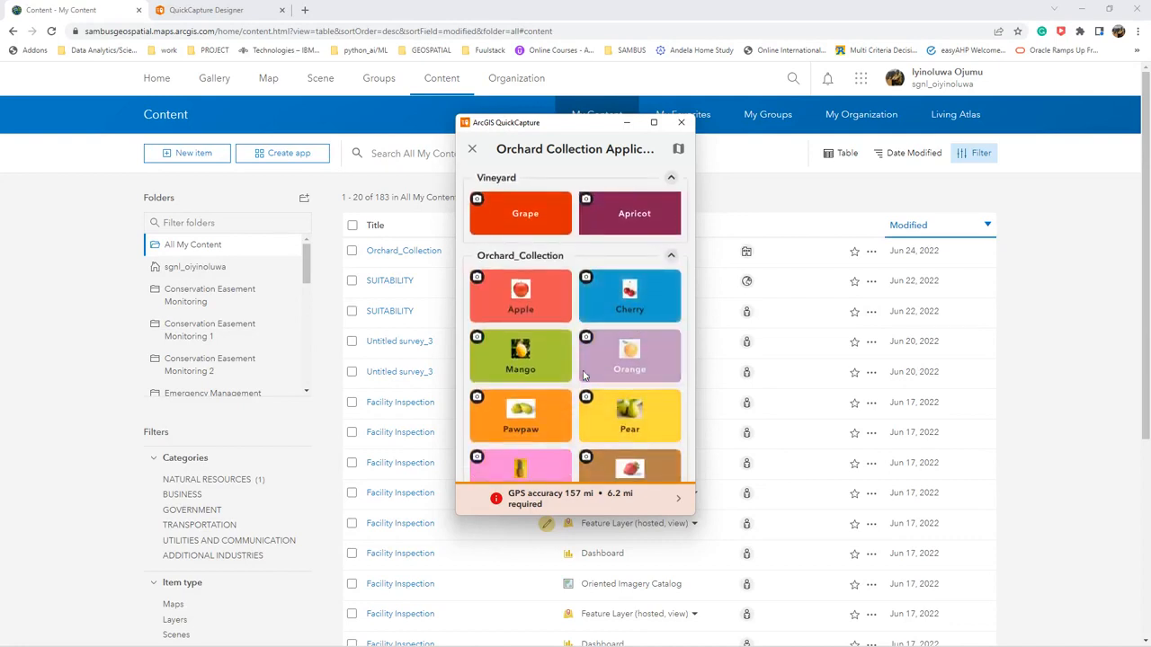